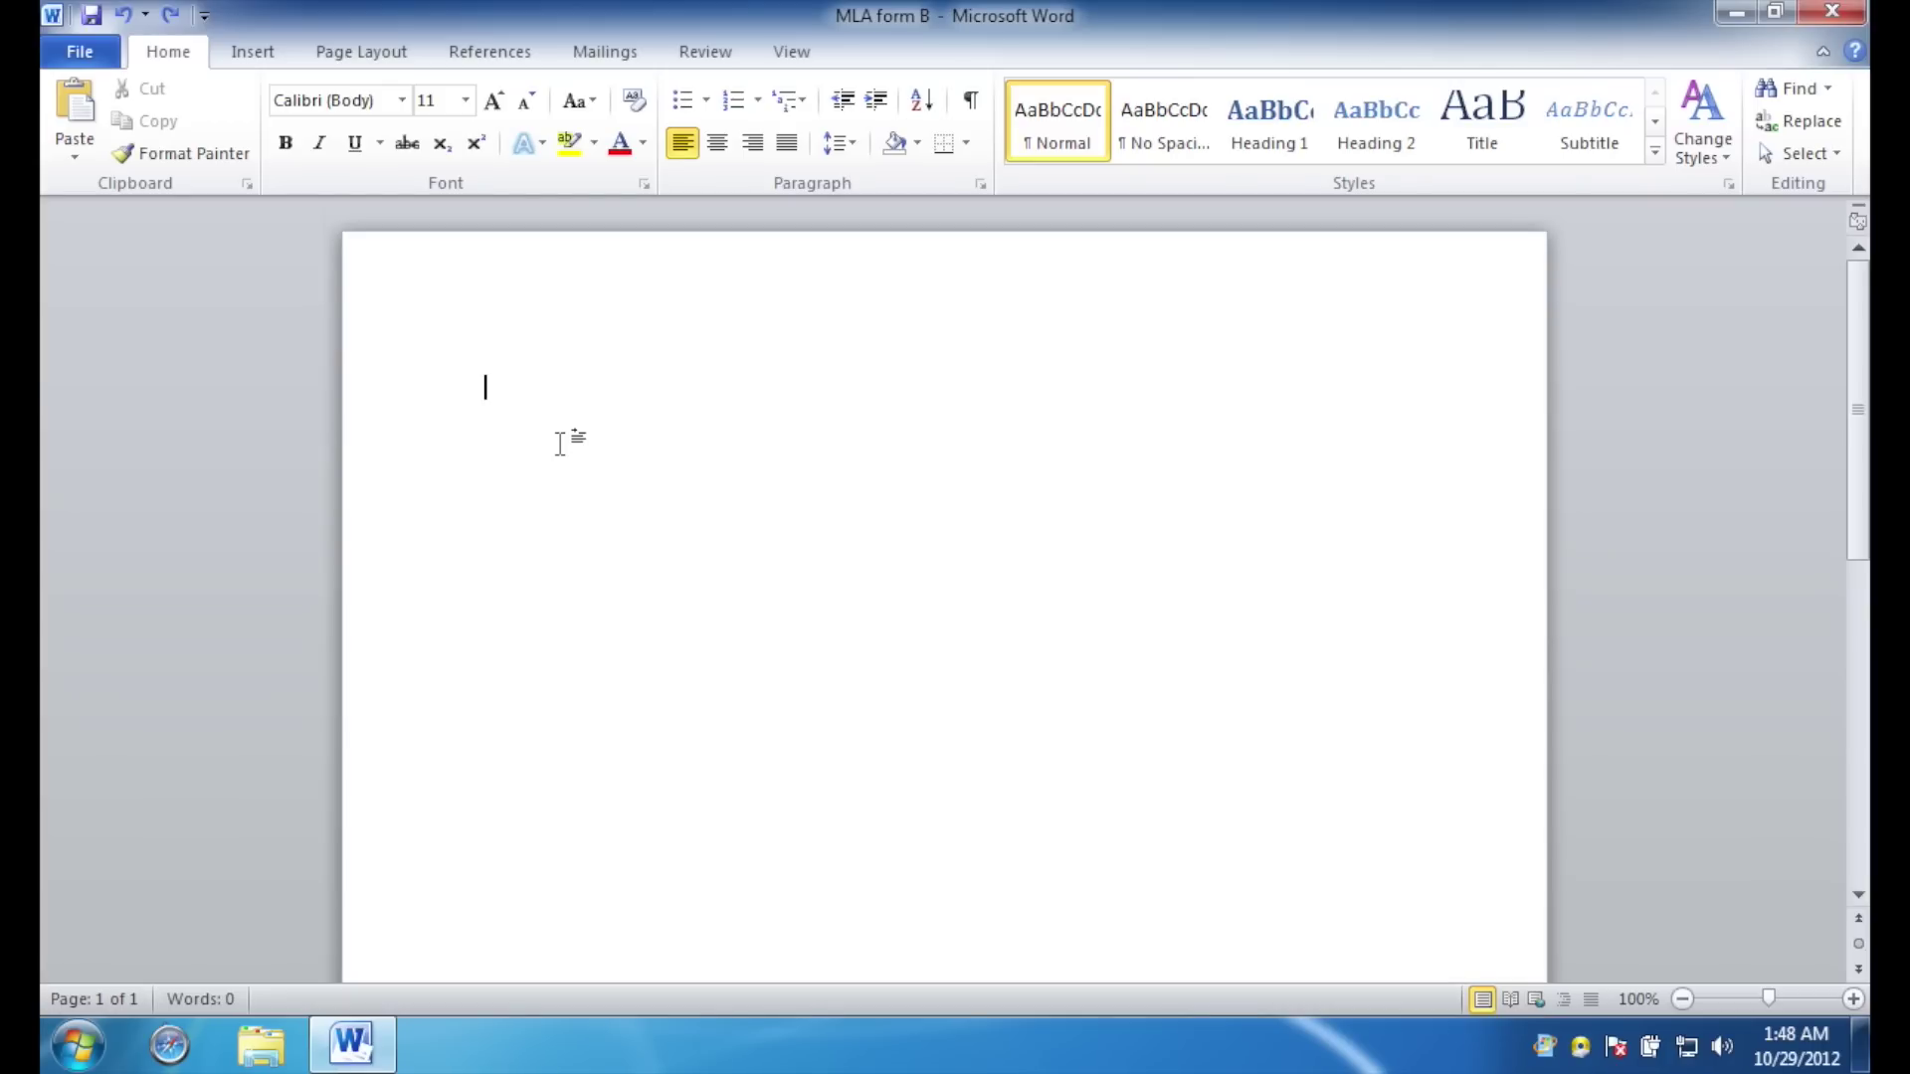
# Paste the 645-word Lorem ipsum essay into the blank document and check its paragraphs.
pyautogui.hotkey('ctrl', 'v')
pyautogui.scroll(15, 560, 443)
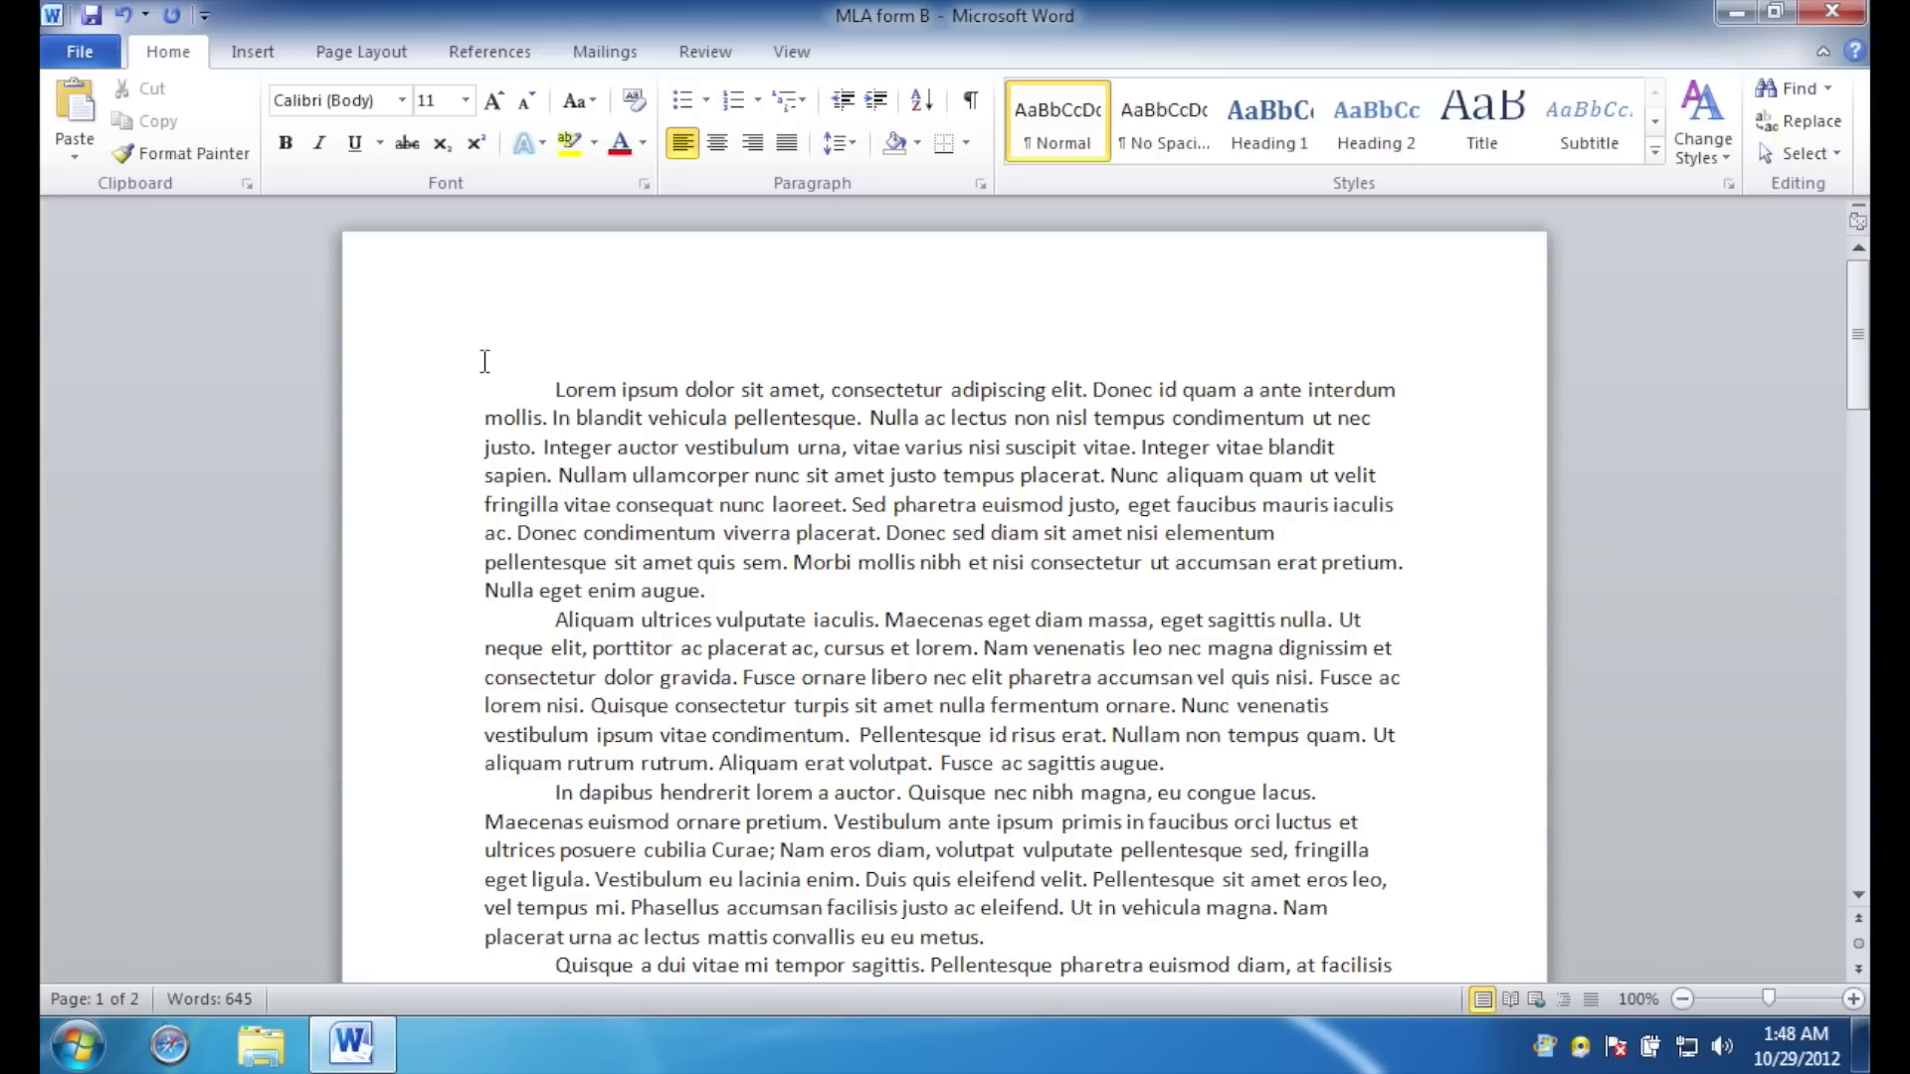
pyautogui.click(556, 388)
pyautogui.moveTo(556, 388); pyautogui.dragTo(673, 505)
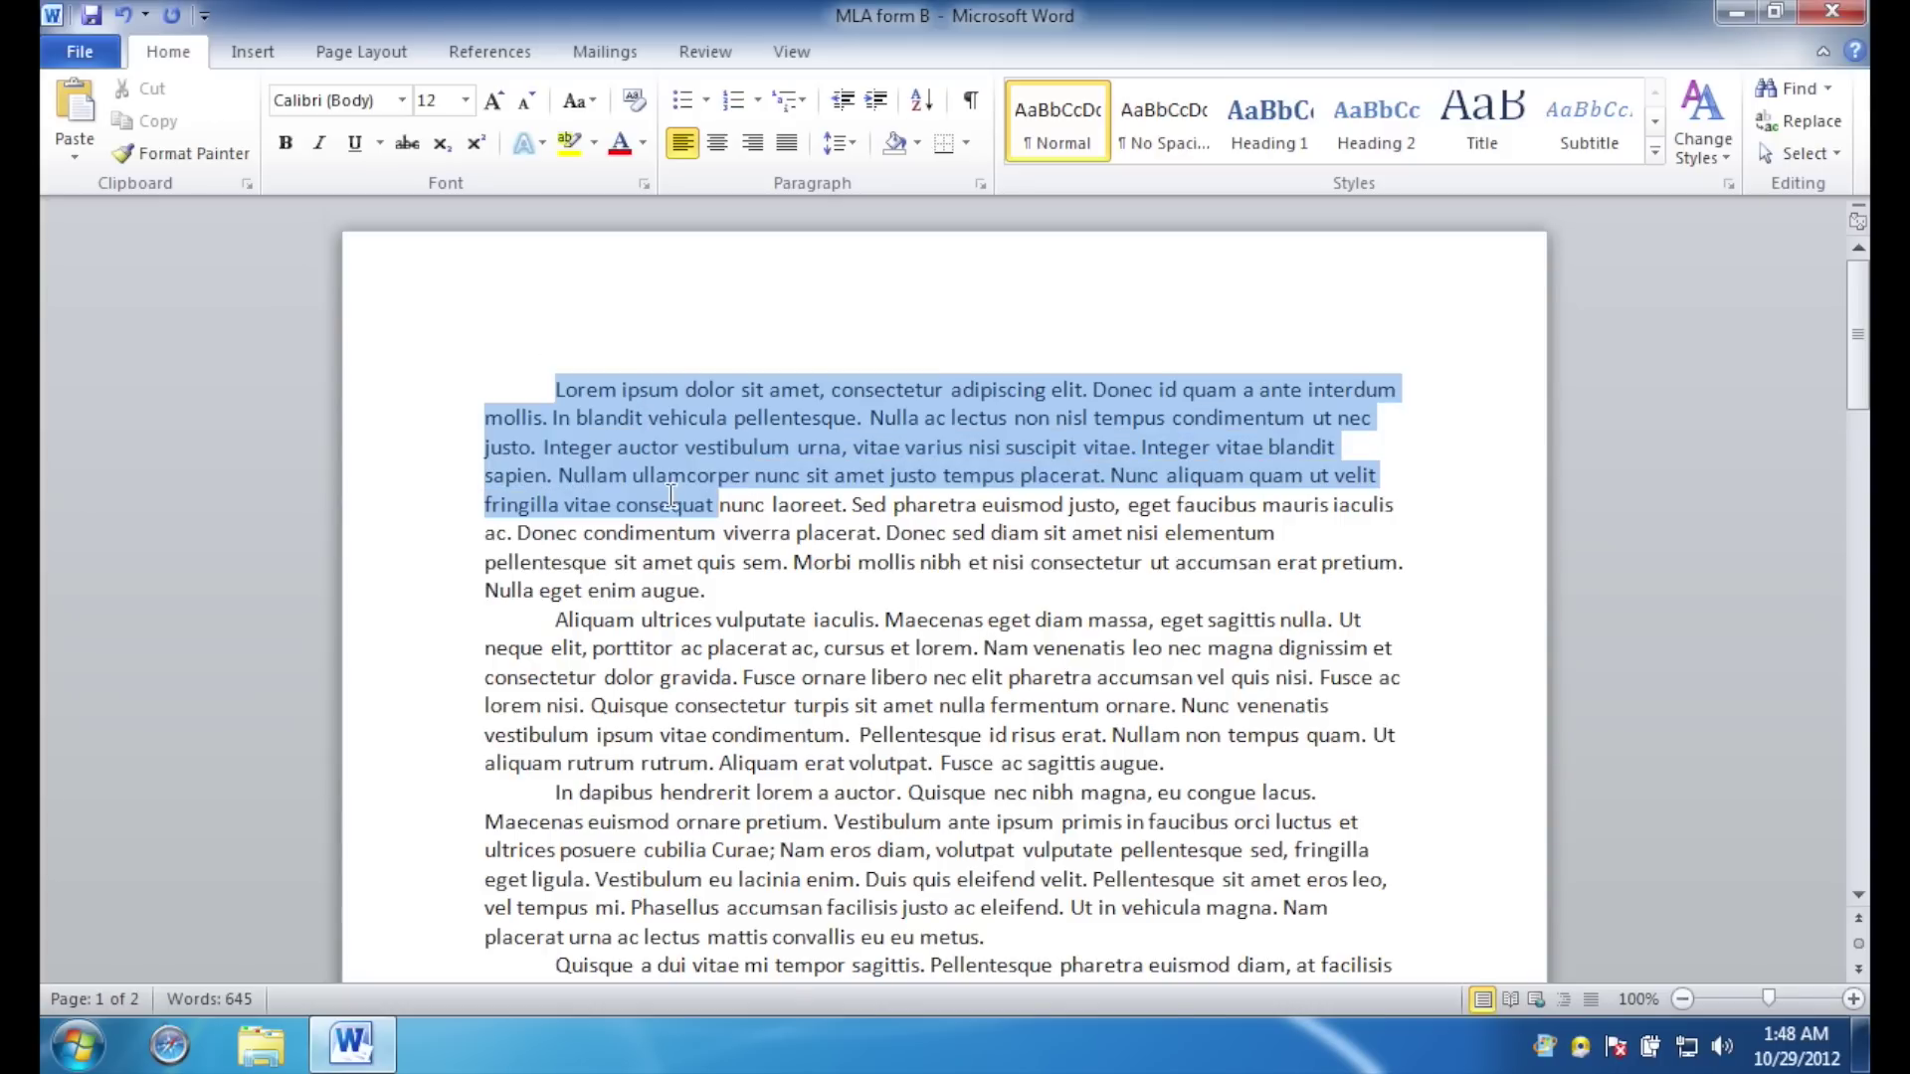
pyautogui.click(767, 595)
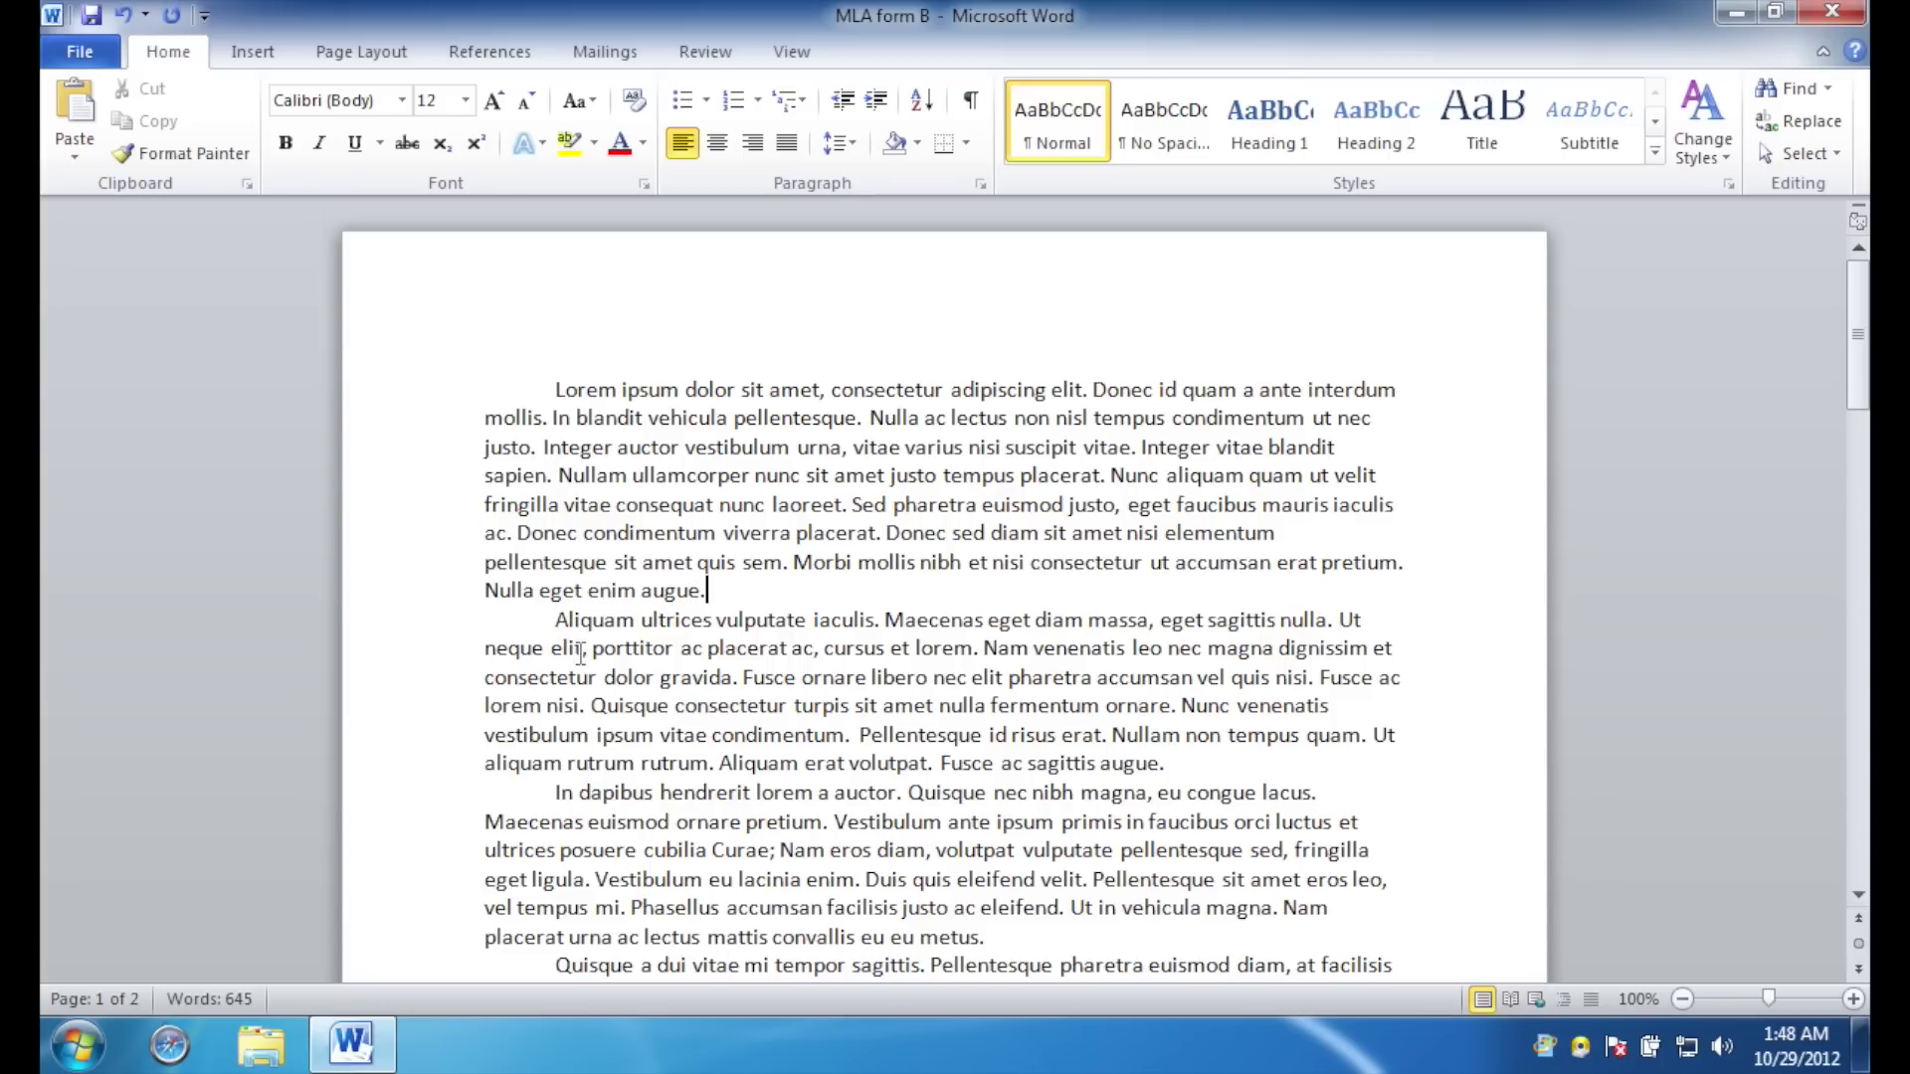
pyautogui.click(489, 624)
pyautogui.press('Return')
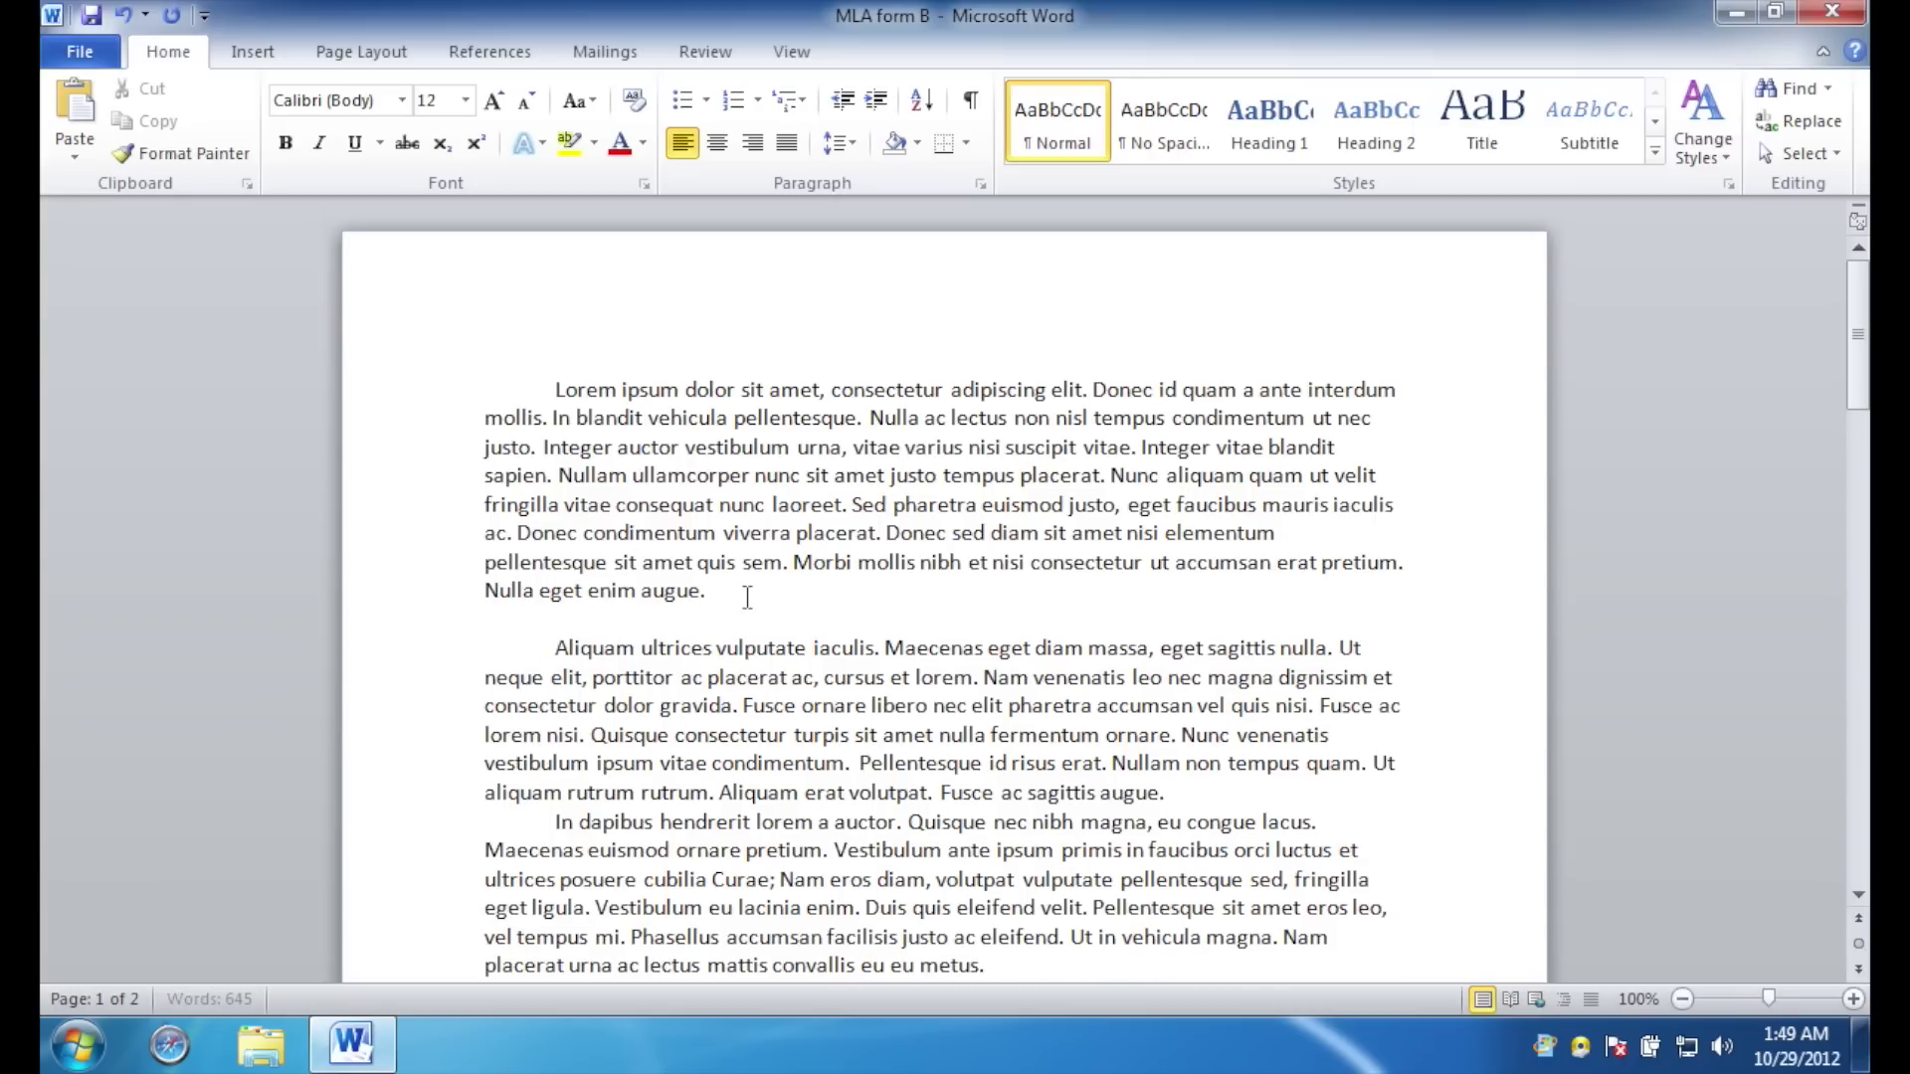
pyautogui.press('BackSpace')
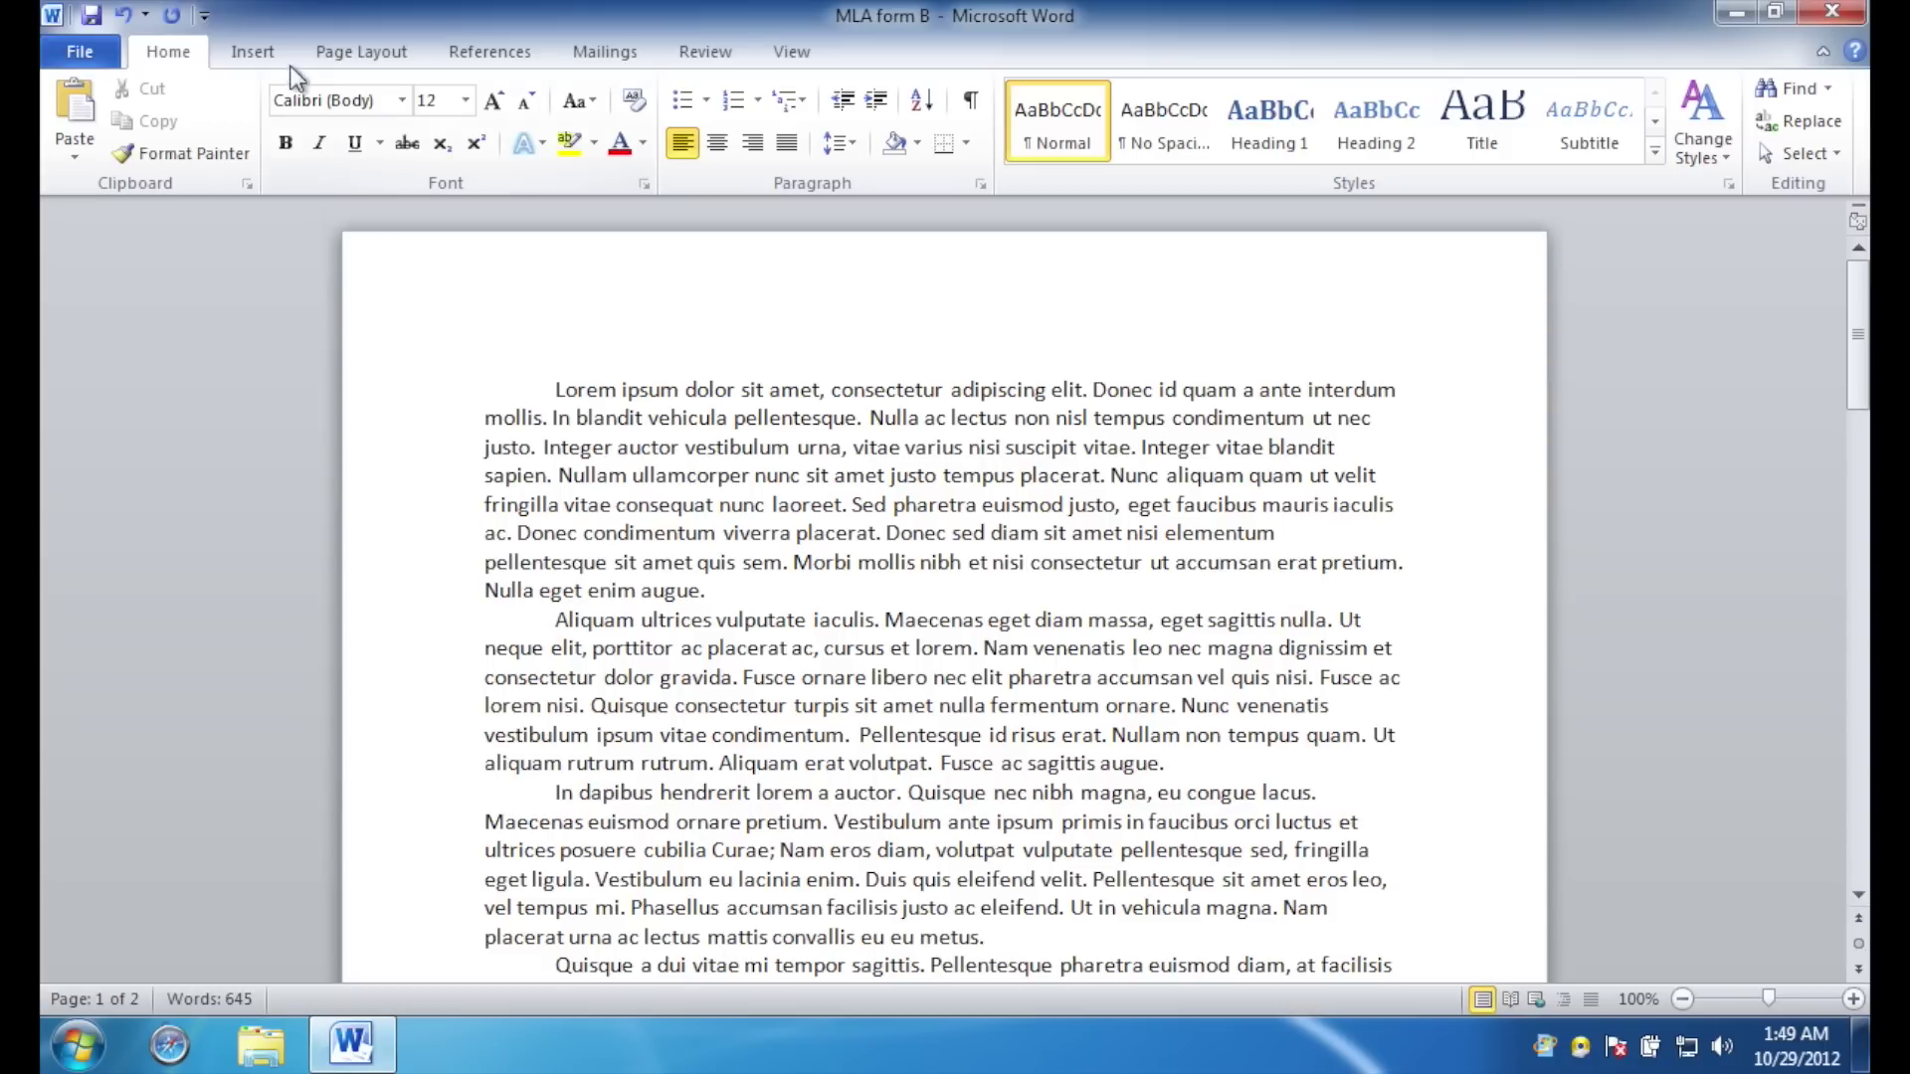
# Apply the Normal margin preset so every side is 1 inch.
pyautogui.click(368, 54)
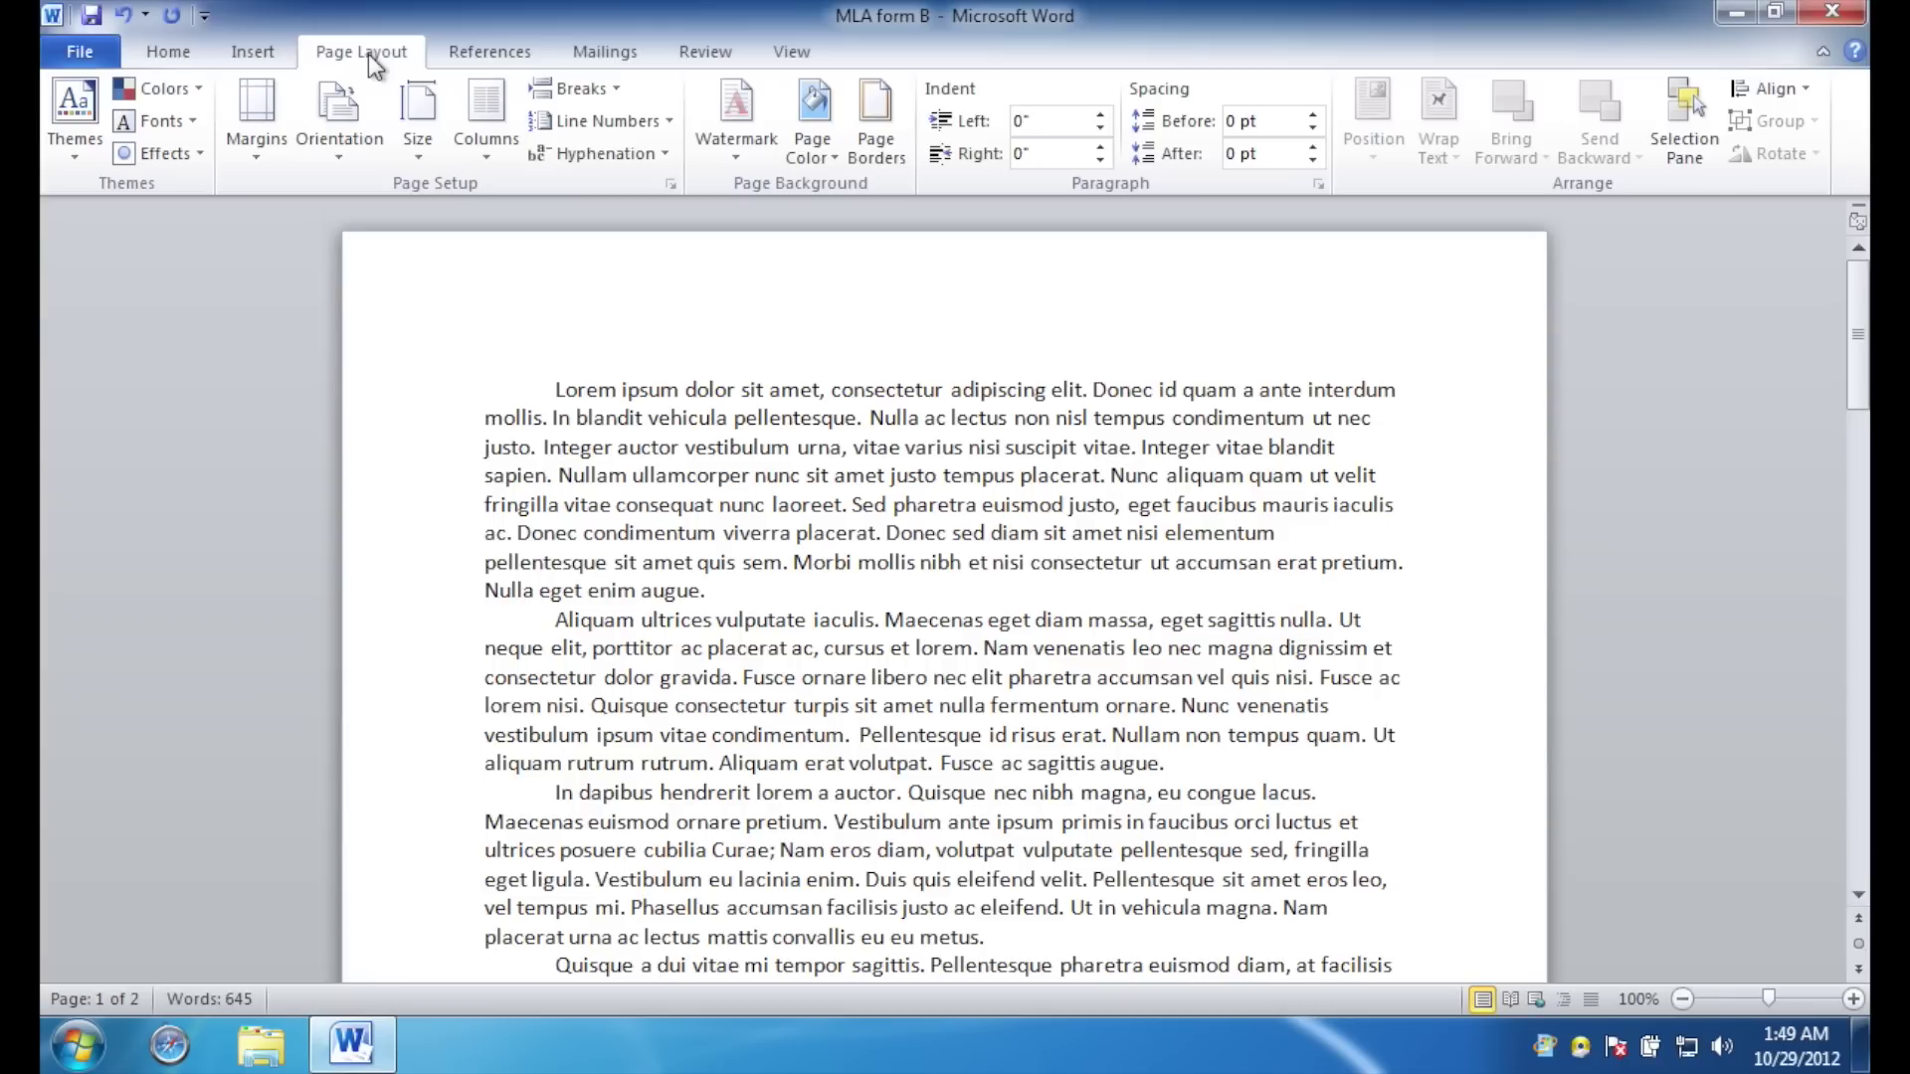
pyautogui.click(260, 155)
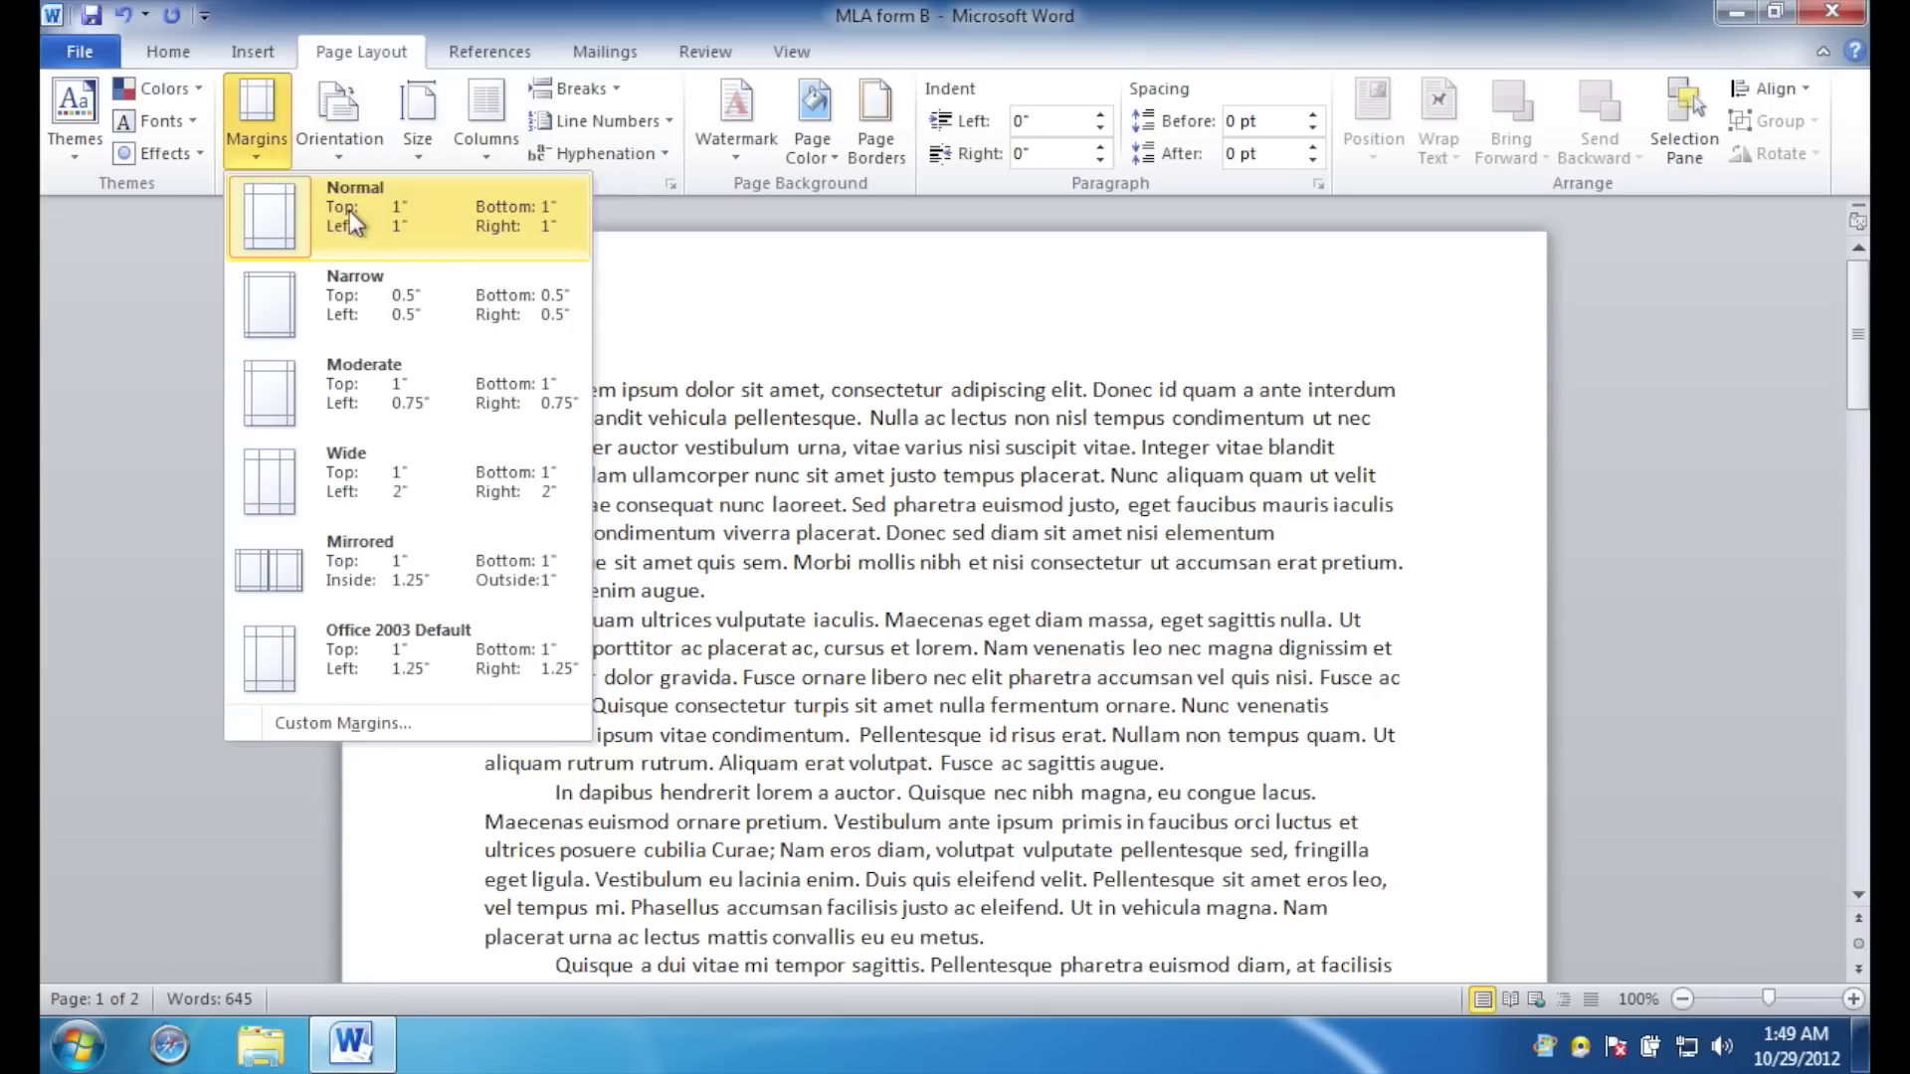
pyautogui.click(433, 225)
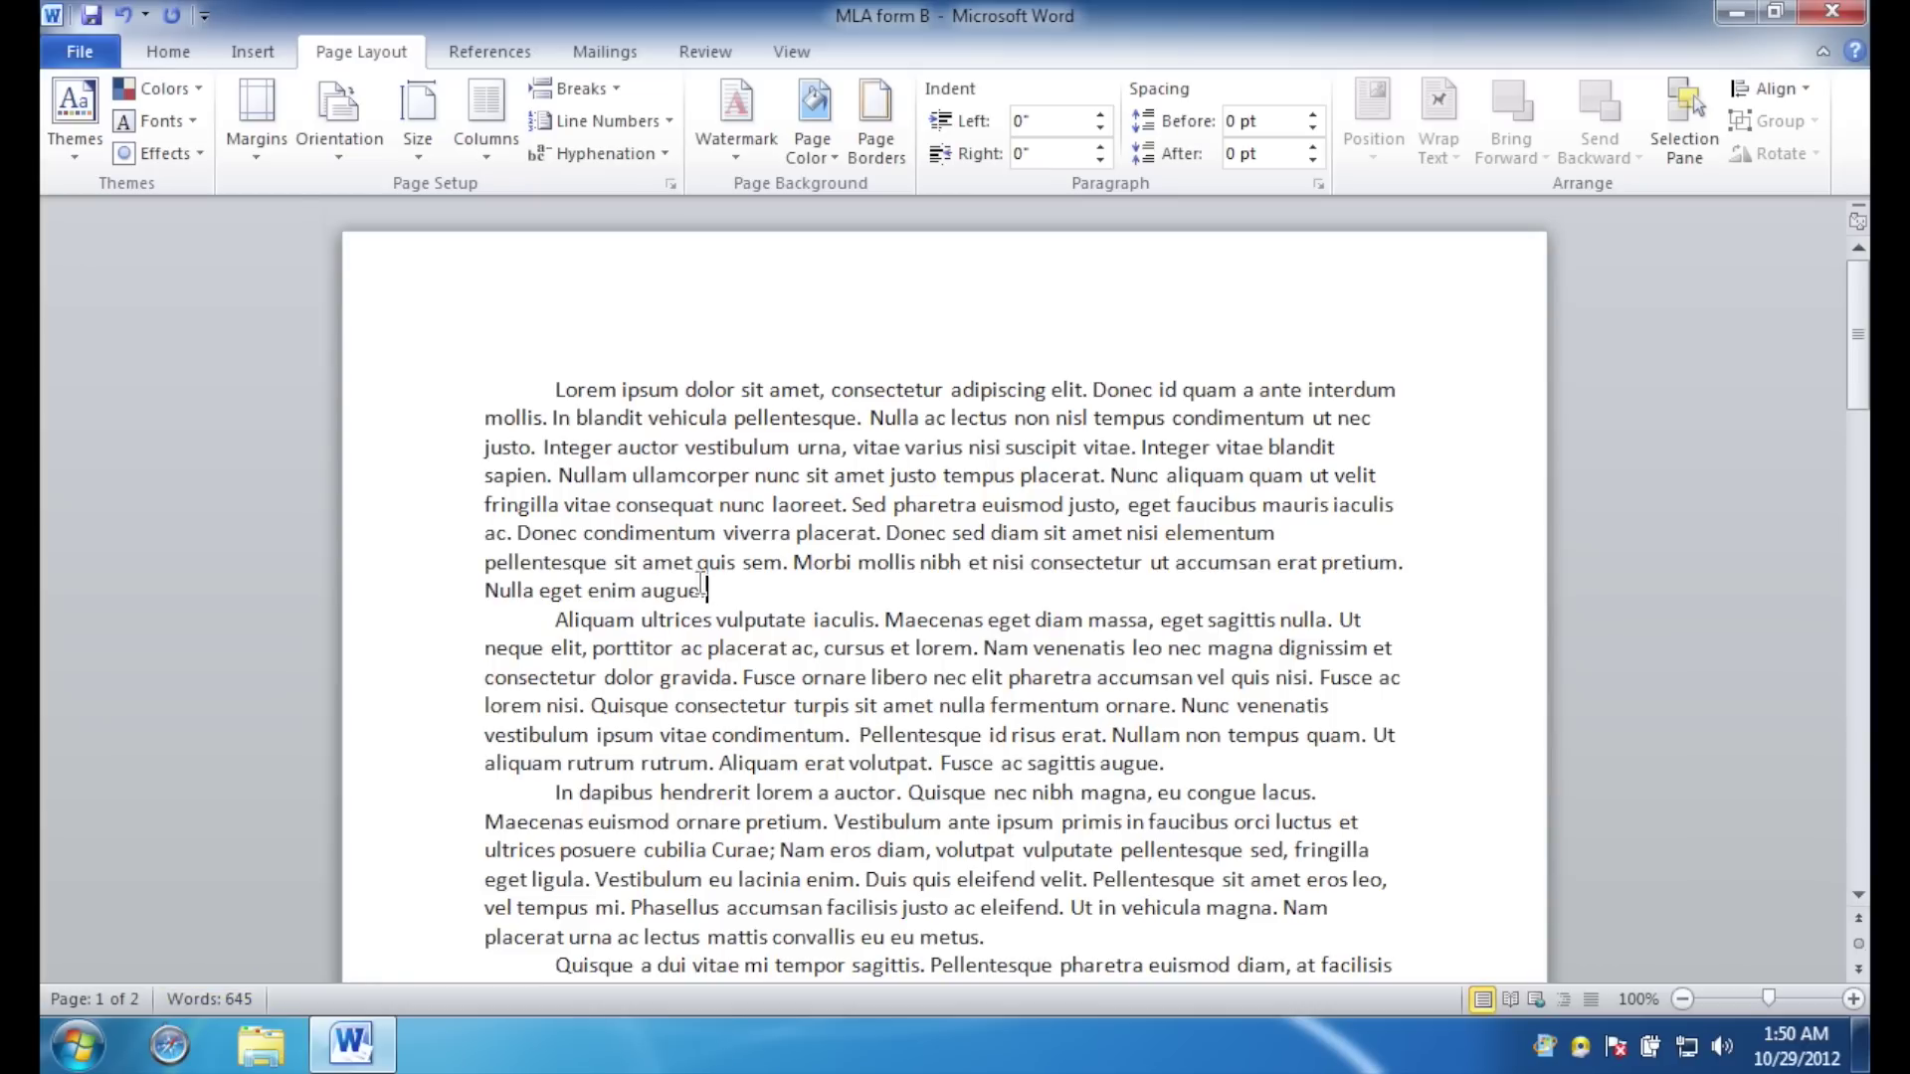
# Try setting the first paragraph's font to Times, then cancel and return to the document start.
pyautogui.click(174, 52)
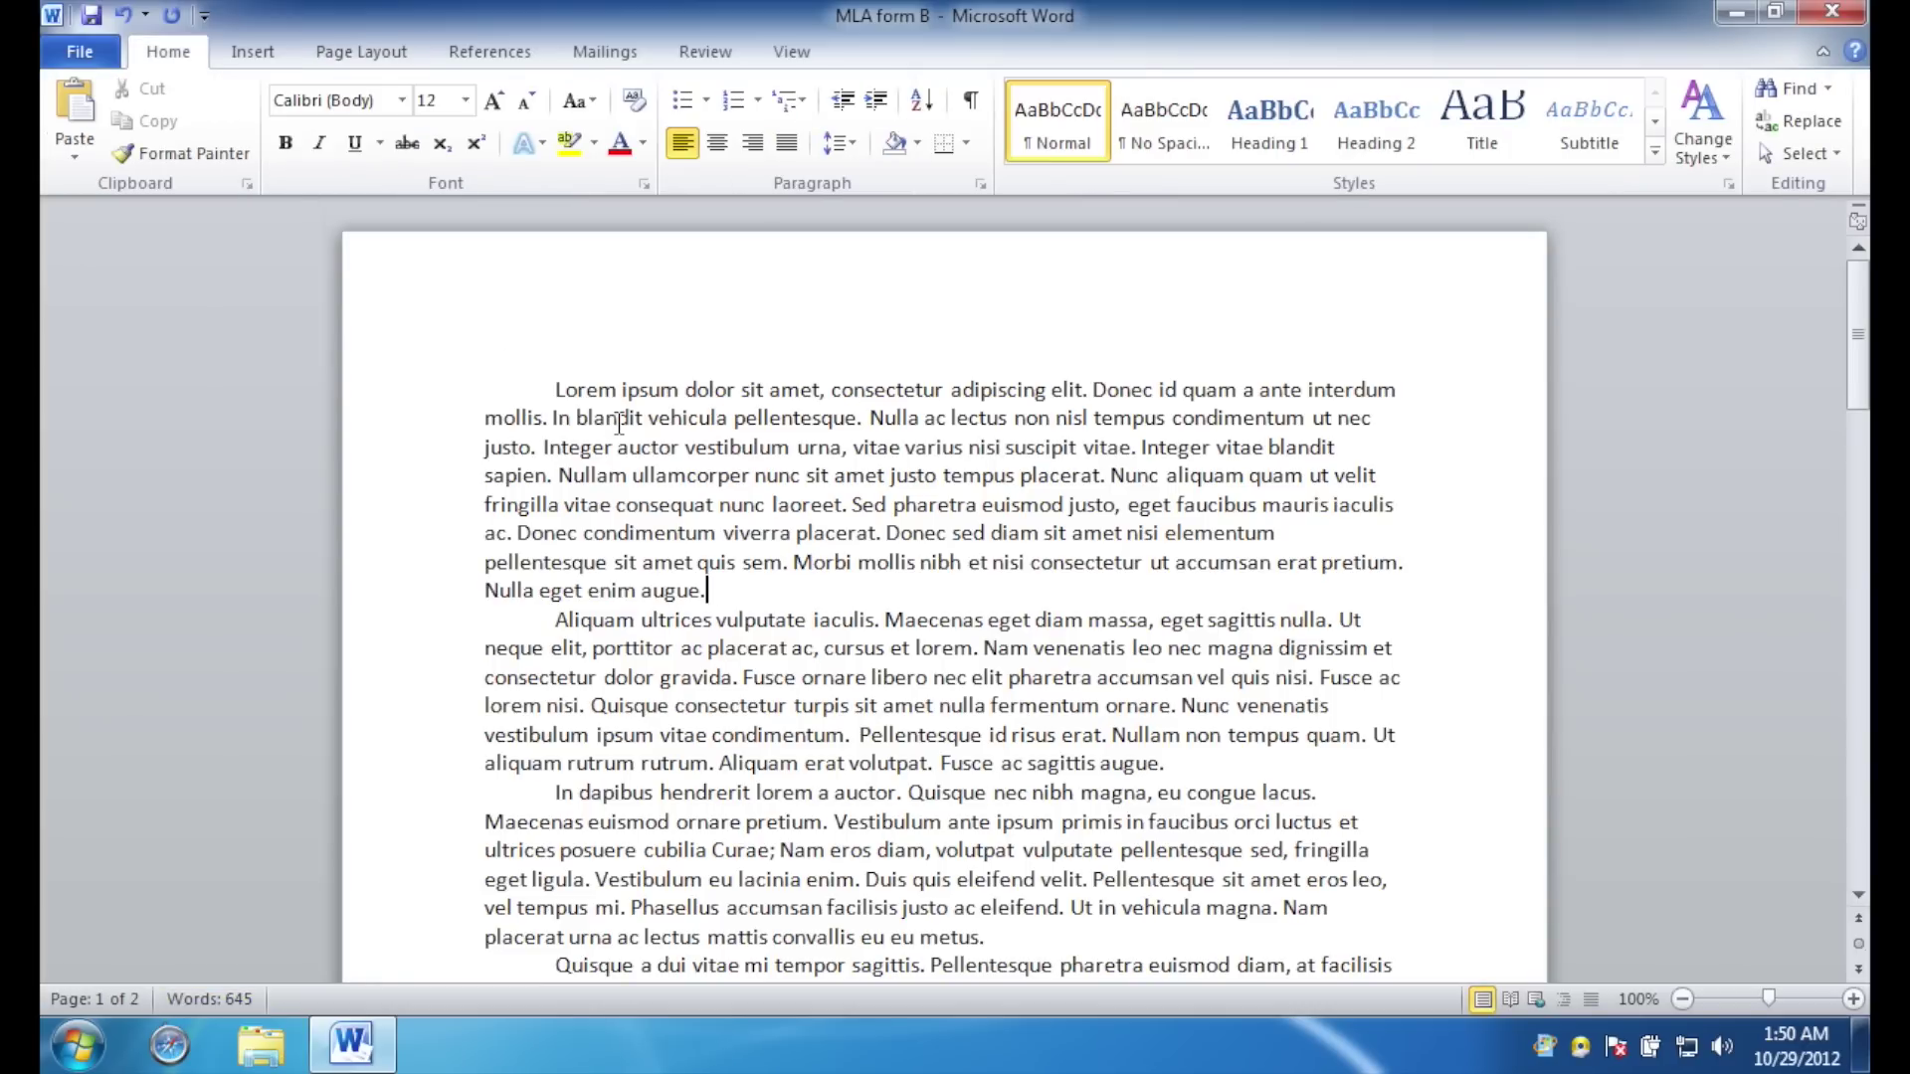
pyautogui.moveTo(556, 390); pyautogui.dragTo(717, 591)
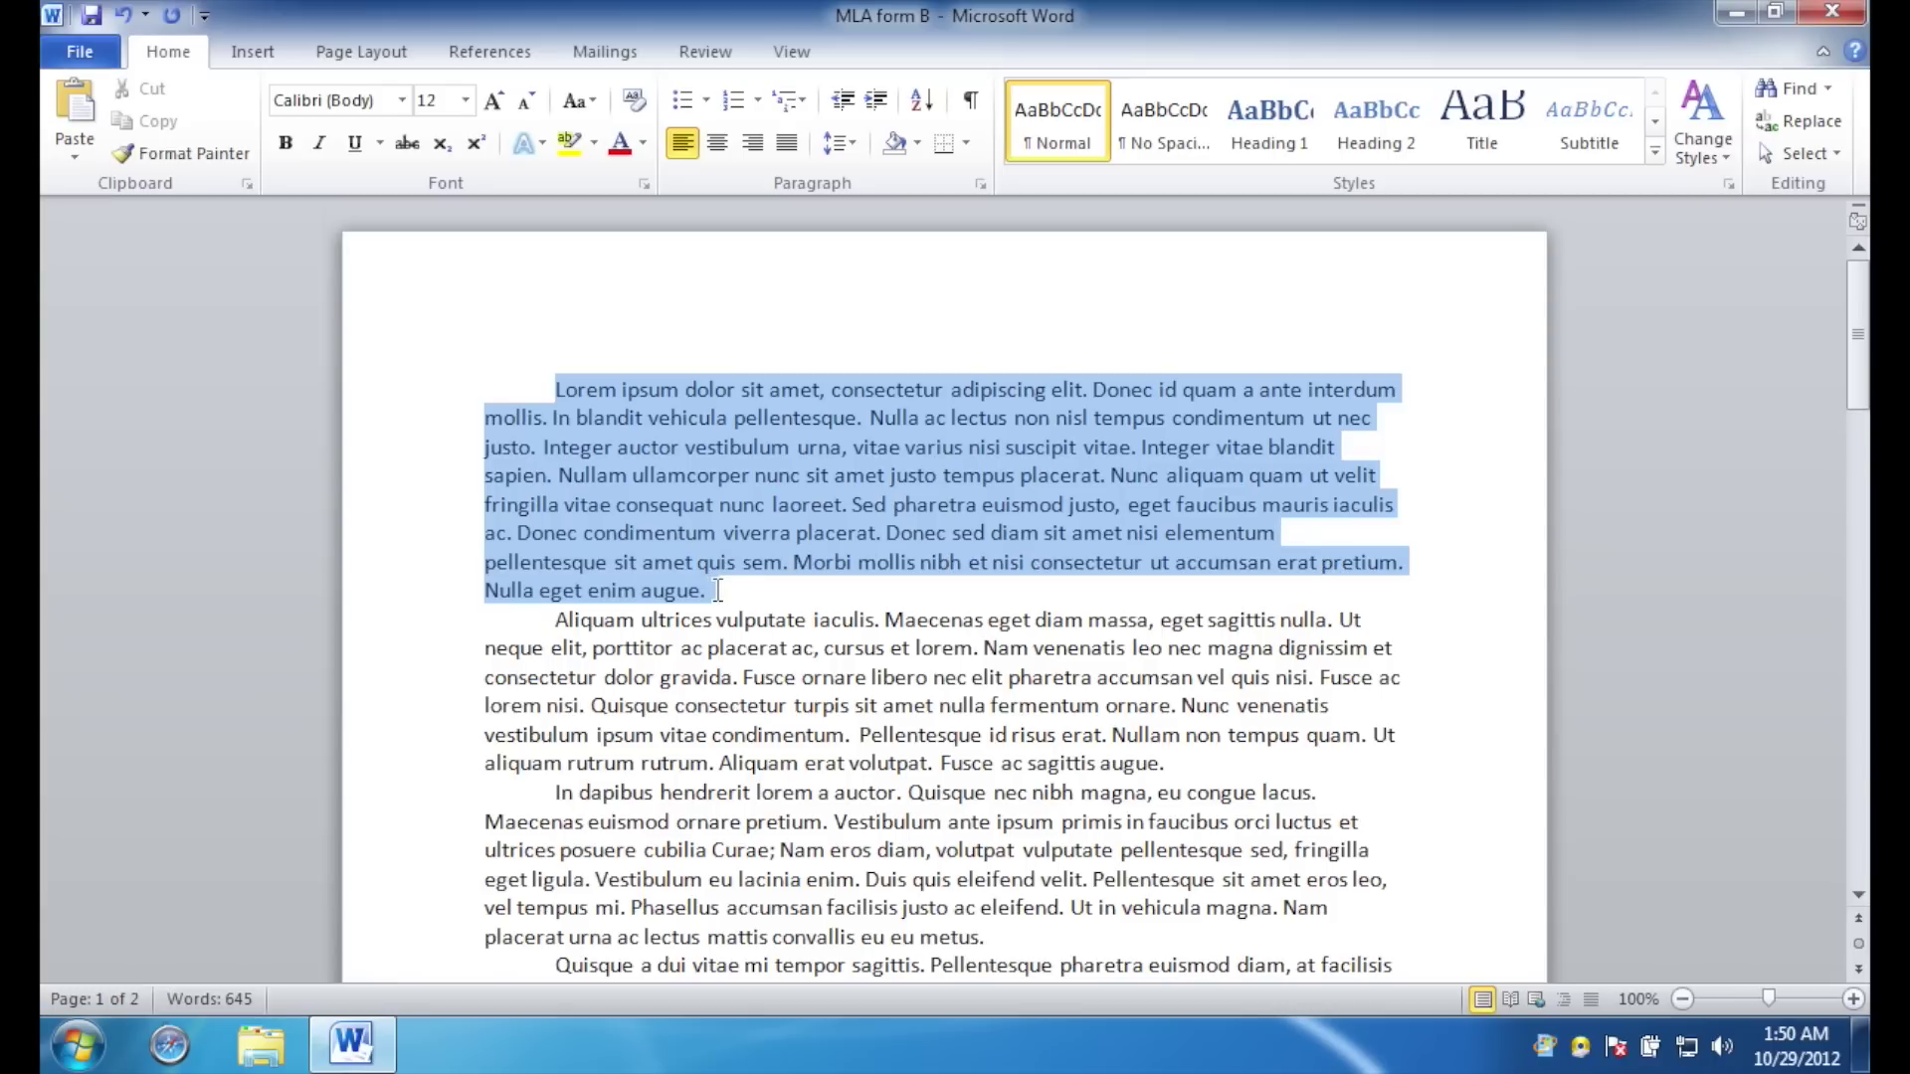
pyautogui.click(402, 99)
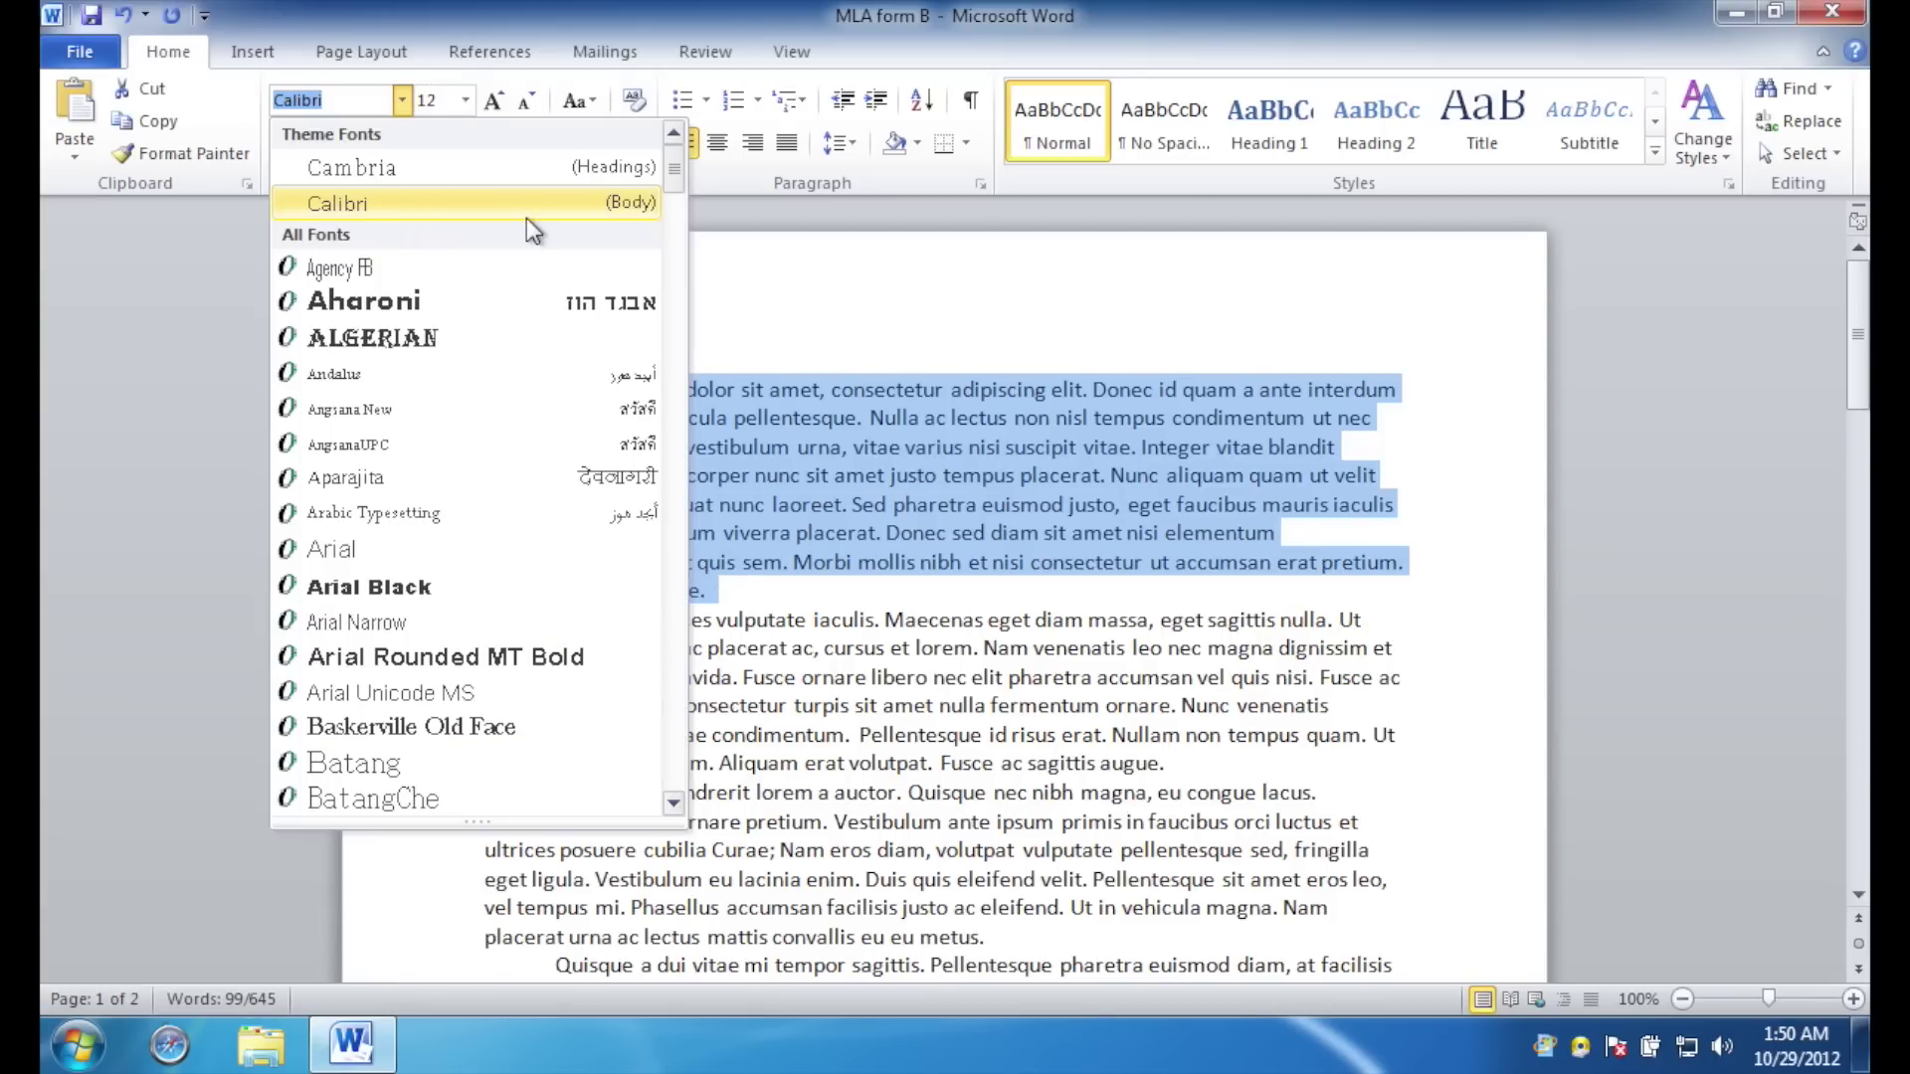
pyautogui.write('Tim')
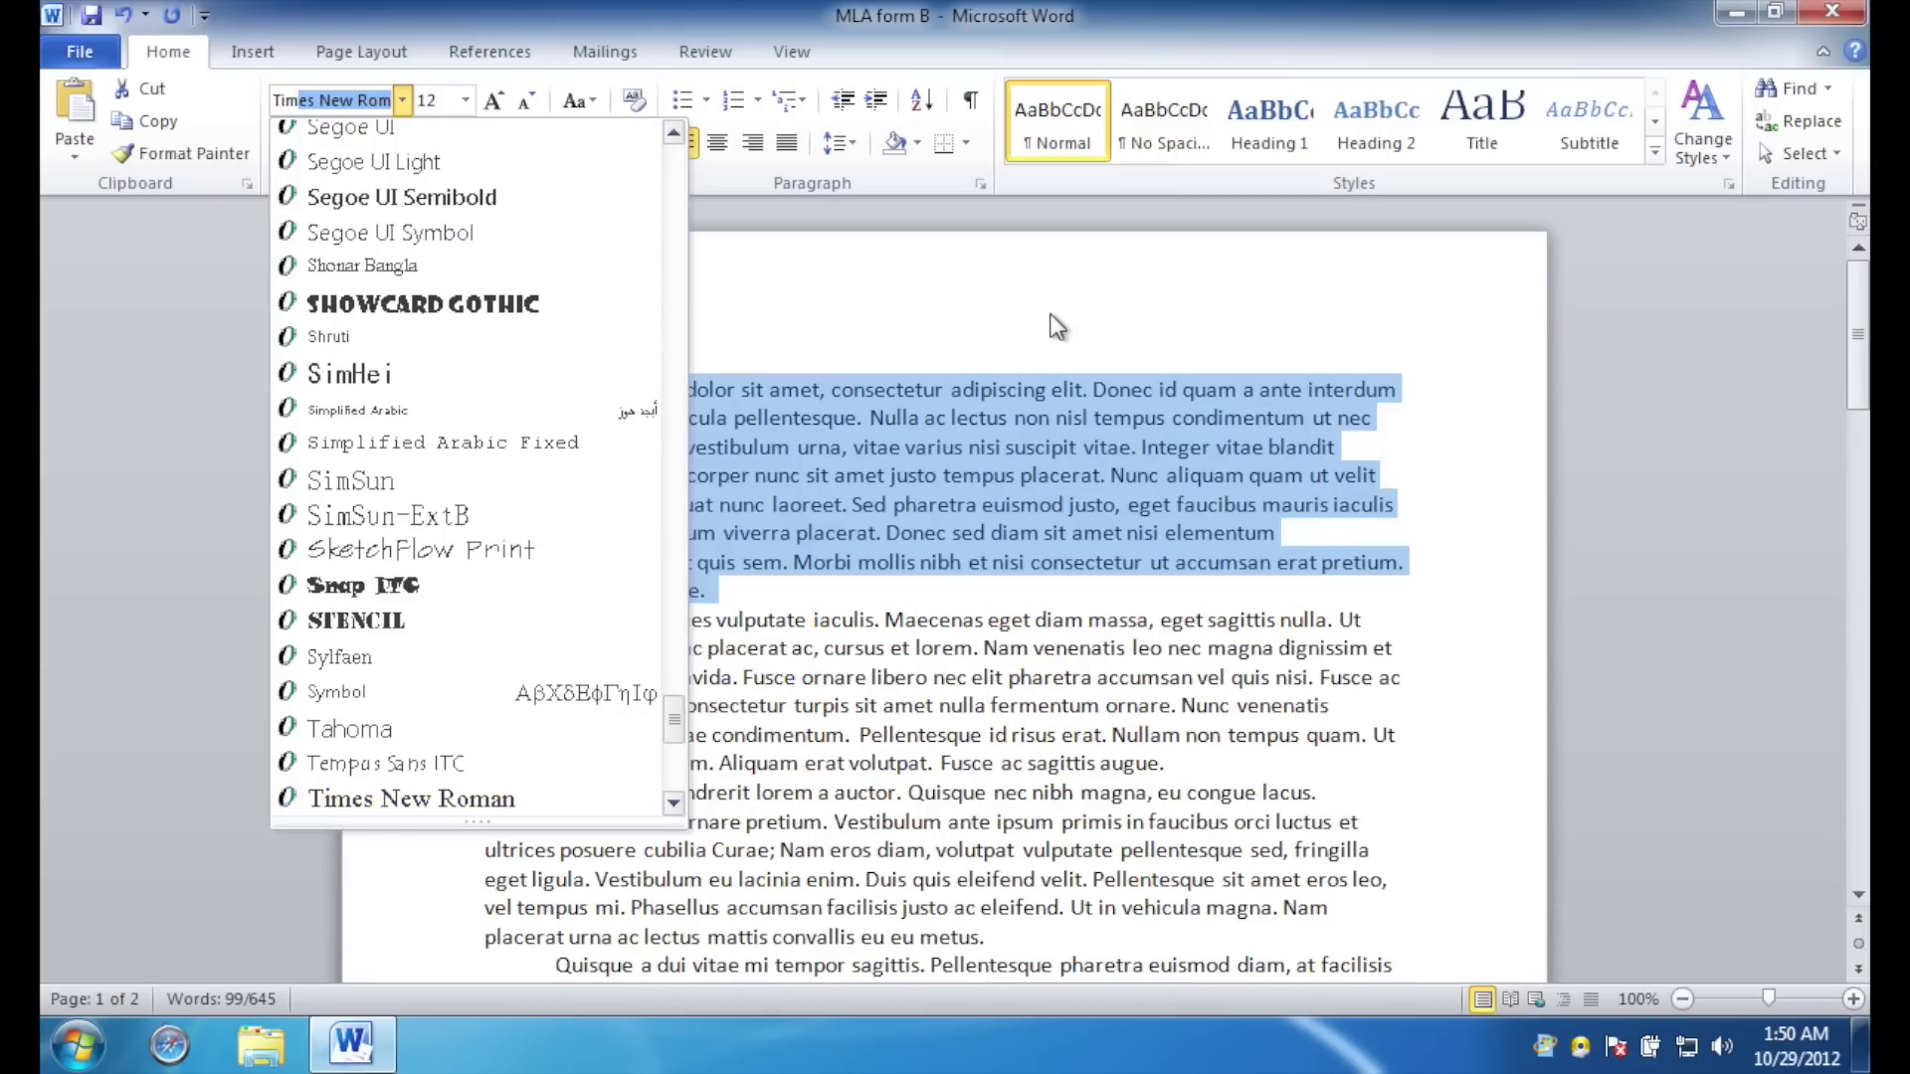
pyautogui.press('Escape')
pyautogui.click(622, 420)
pyautogui.hotkey('ctrl', 'Home')
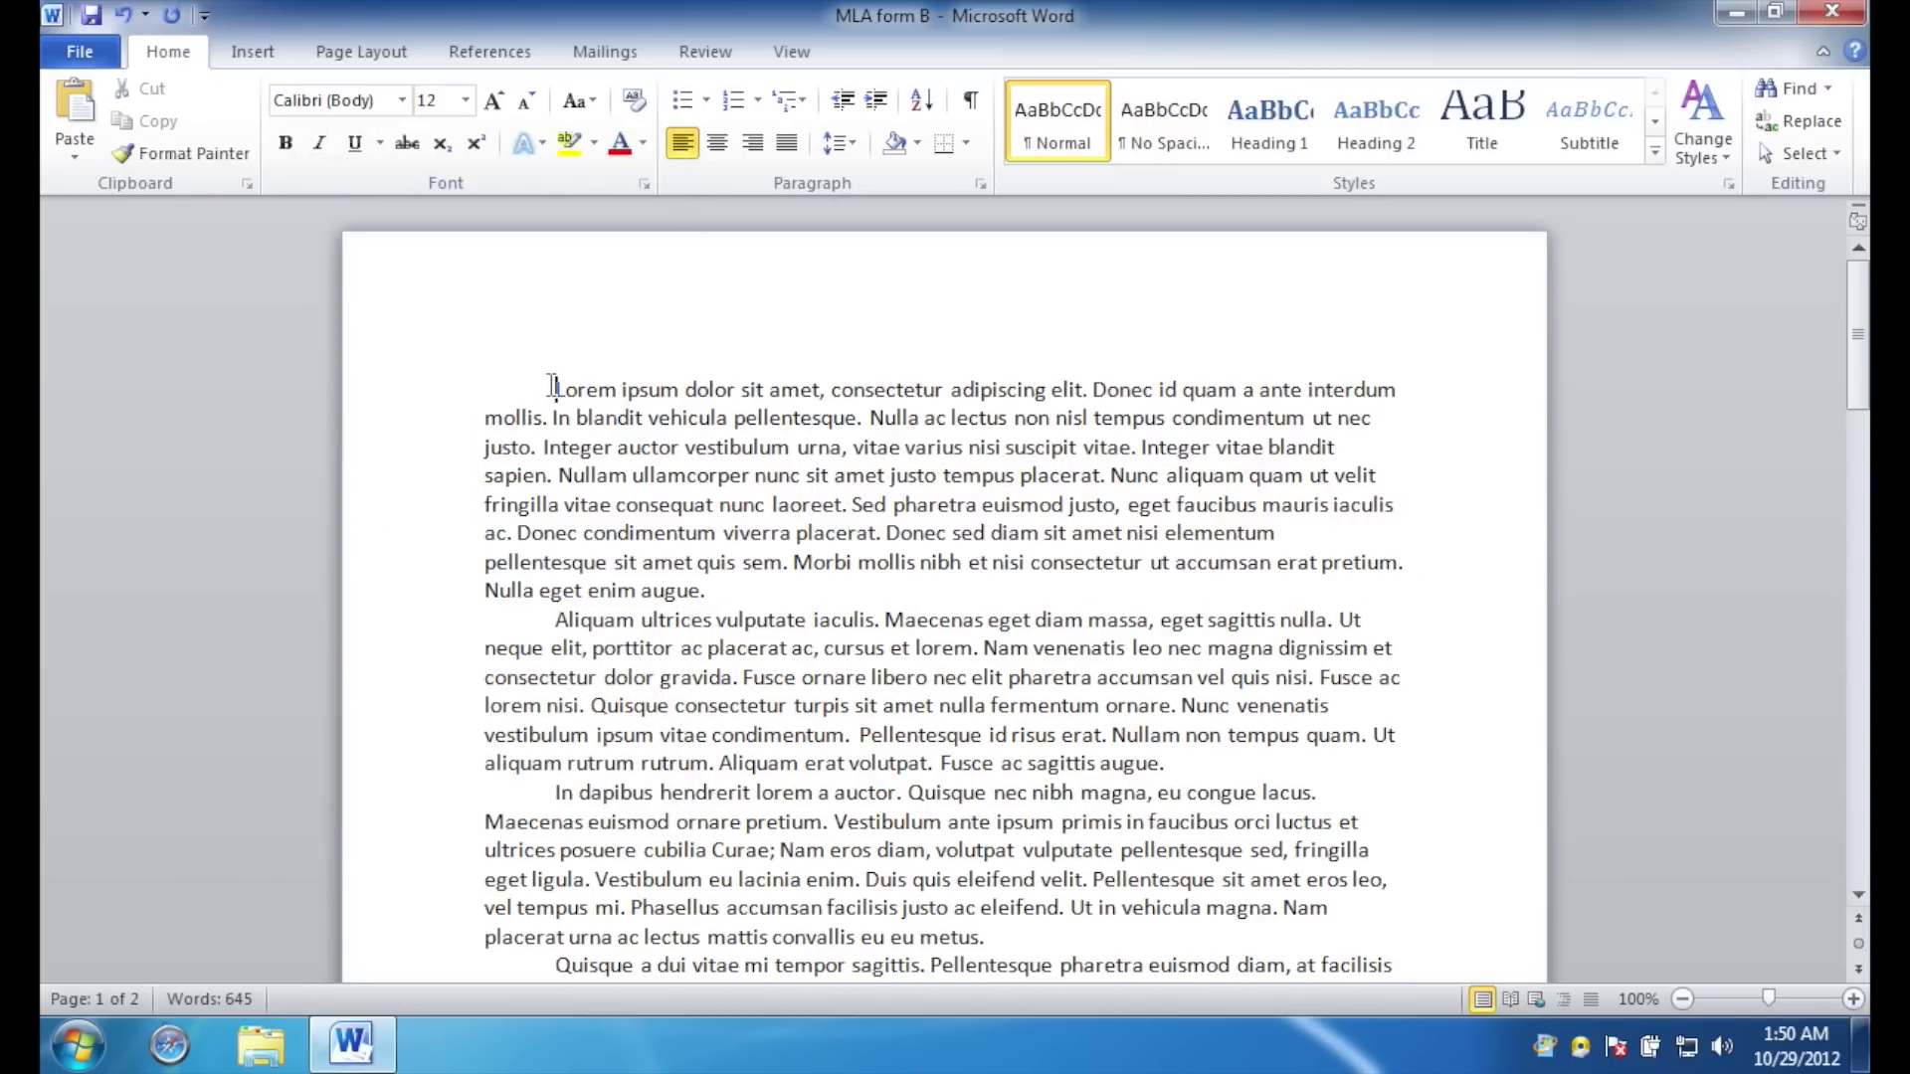
# Set the whole document to Times New Roman at size 12.
pyautogui.hotkey('ctrl', 'a')
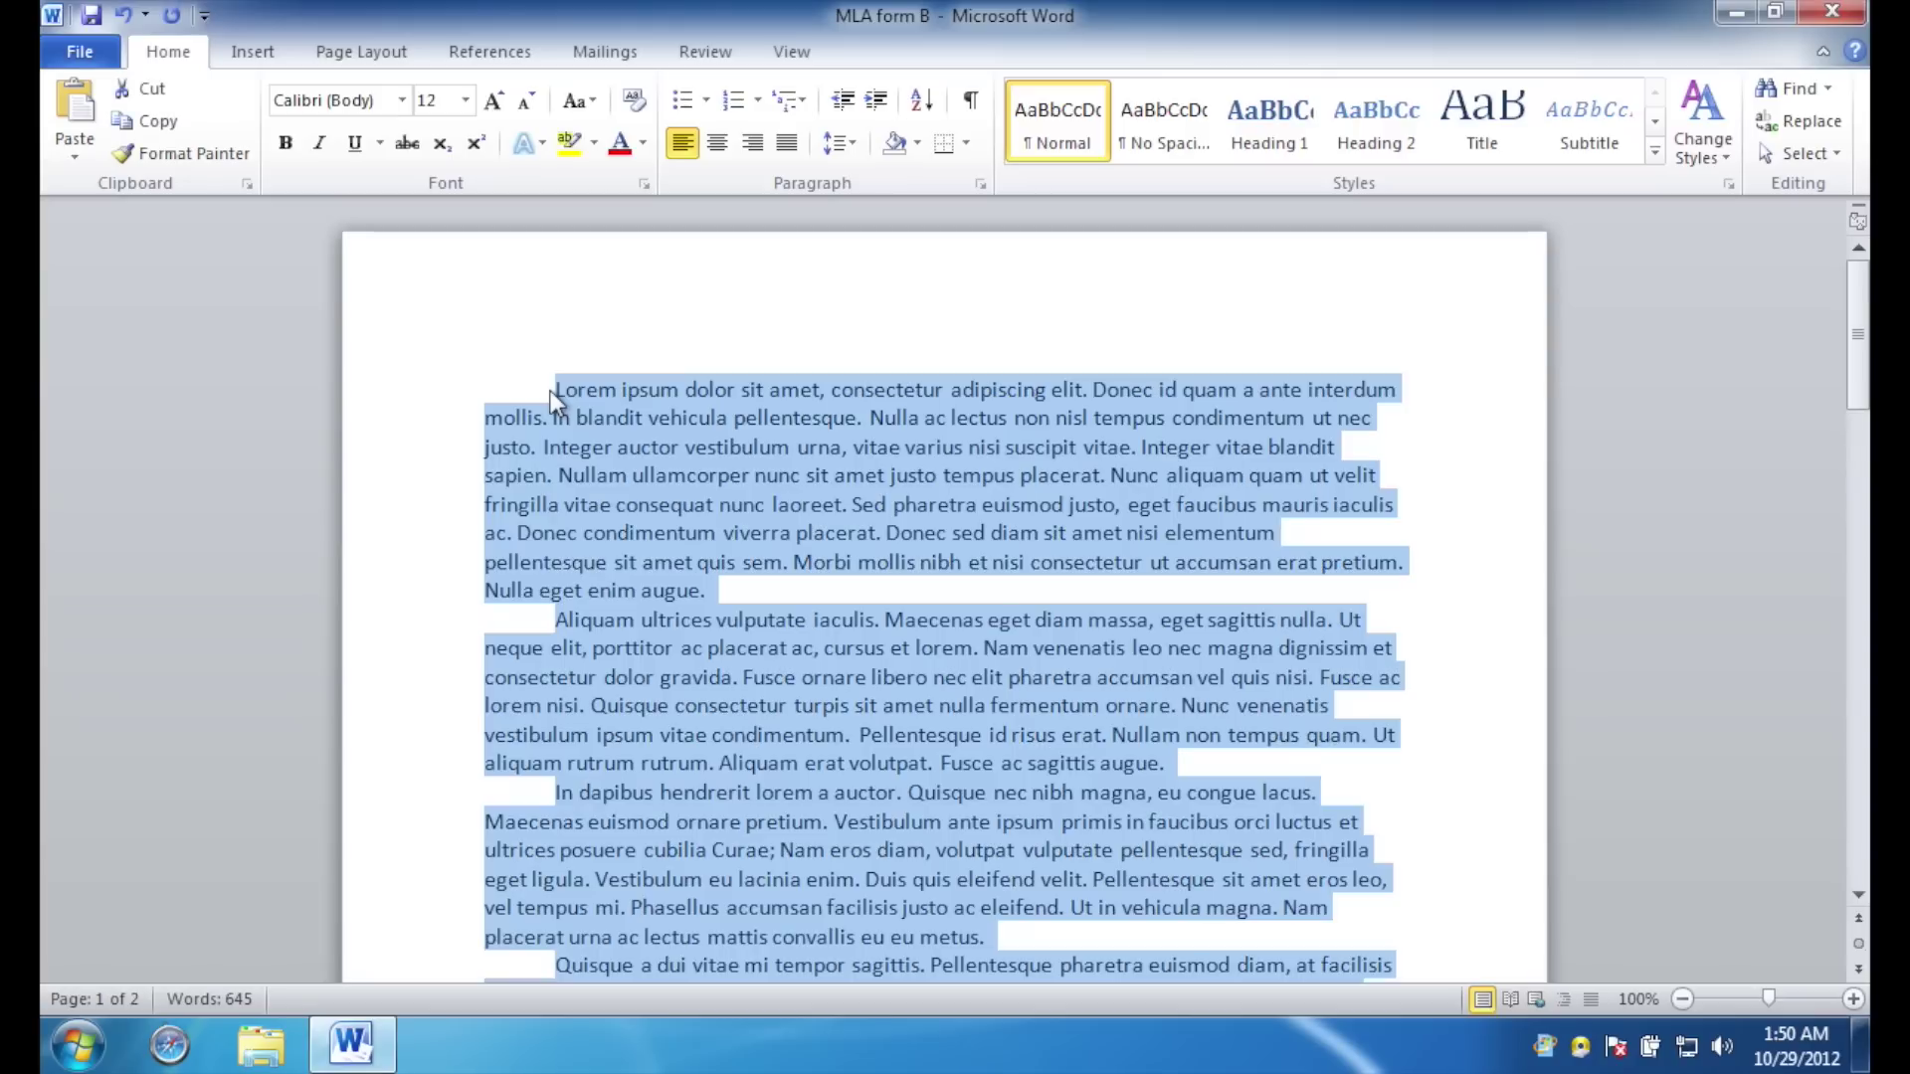
pyautogui.click(402, 100)
pyautogui.scroll(-8, 454, 503)
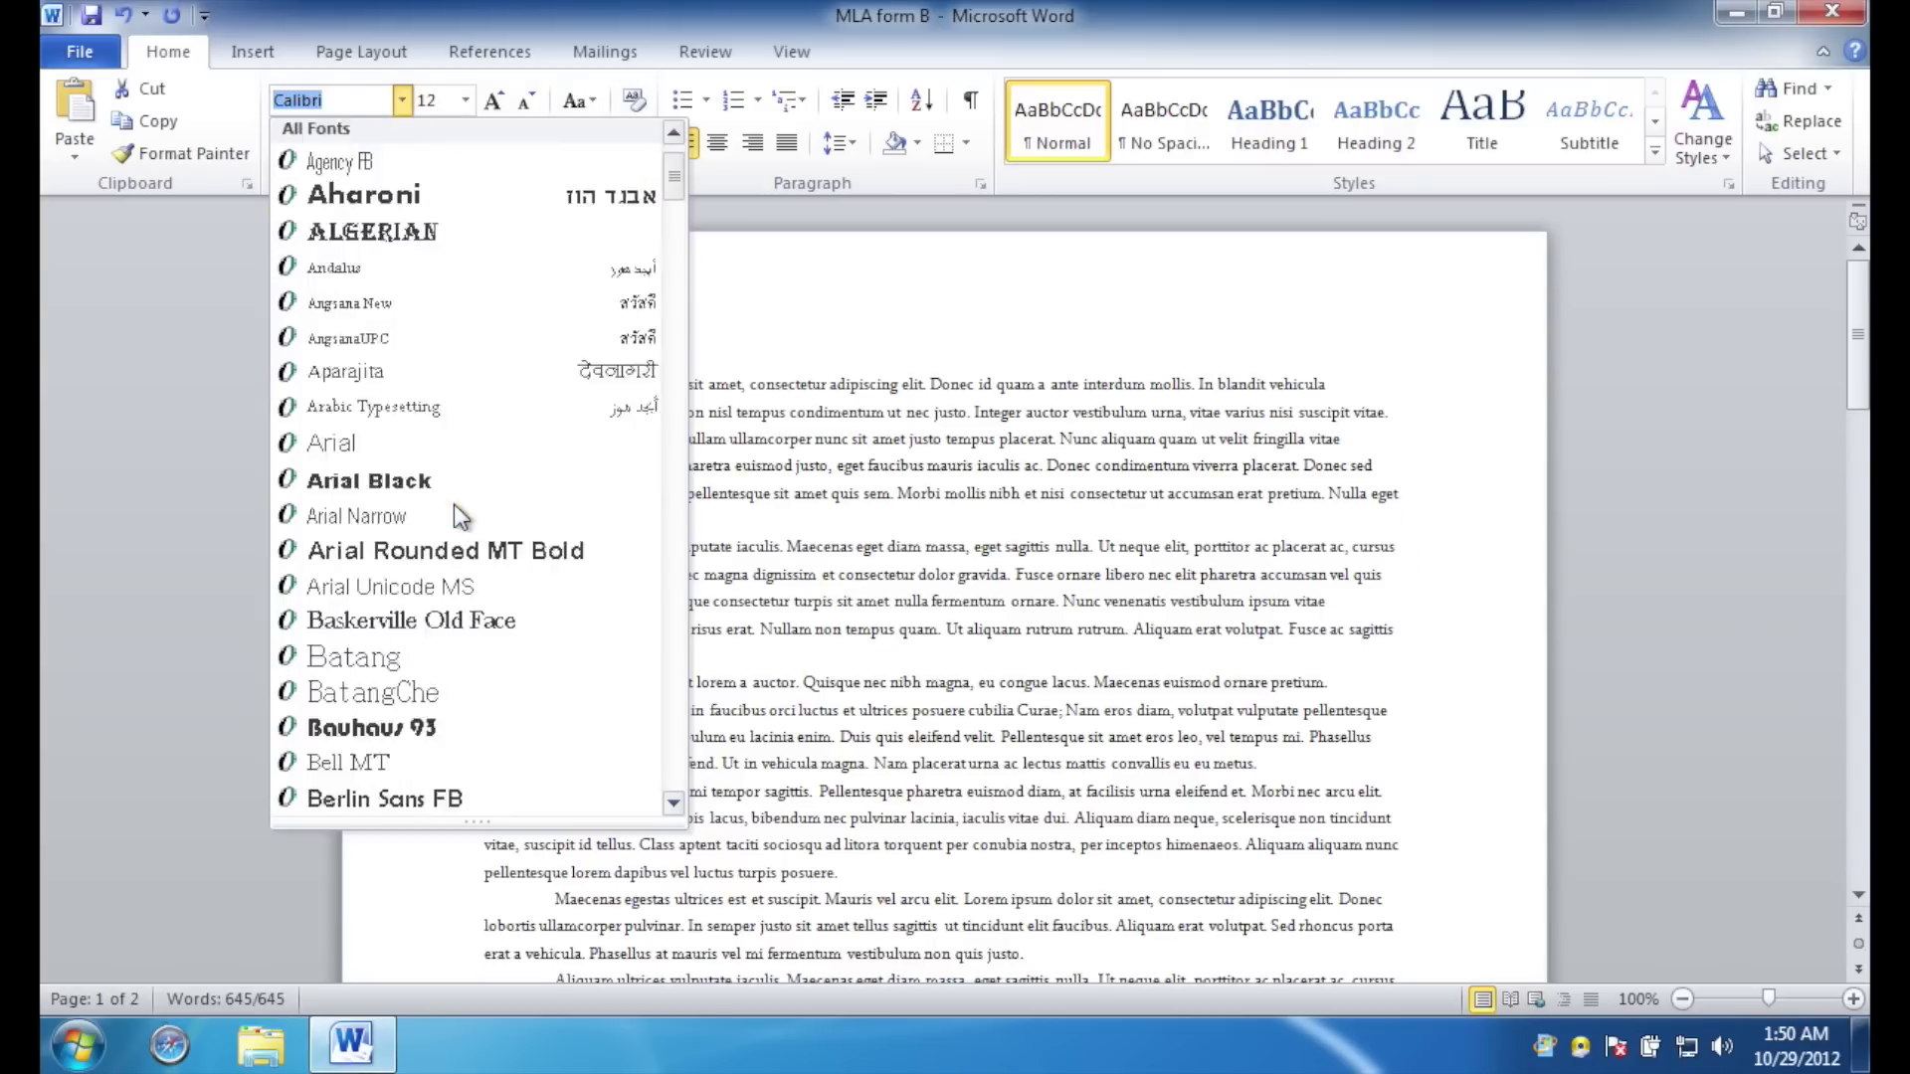
pyautogui.scroll(-2, 454, 504)
pyautogui.scroll(15, 454, 503)
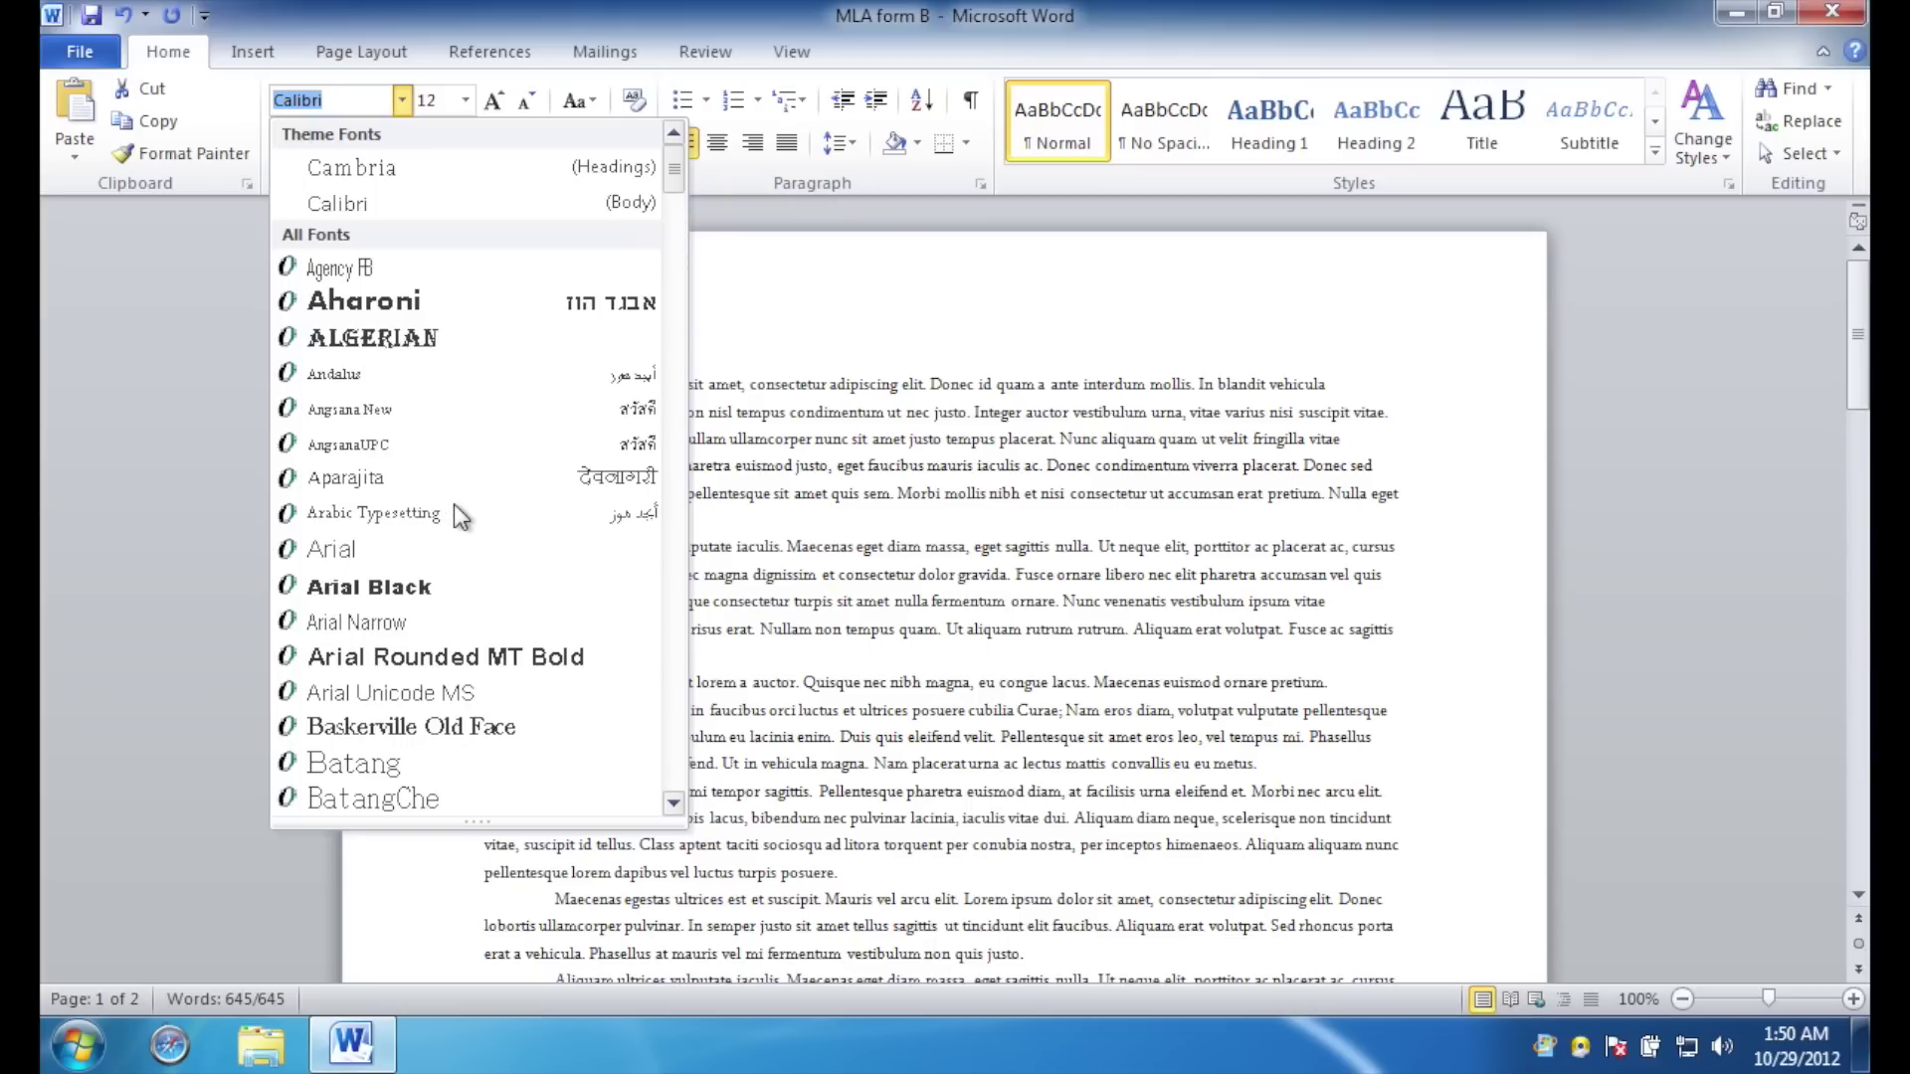
pyautogui.write('Times New Rom')
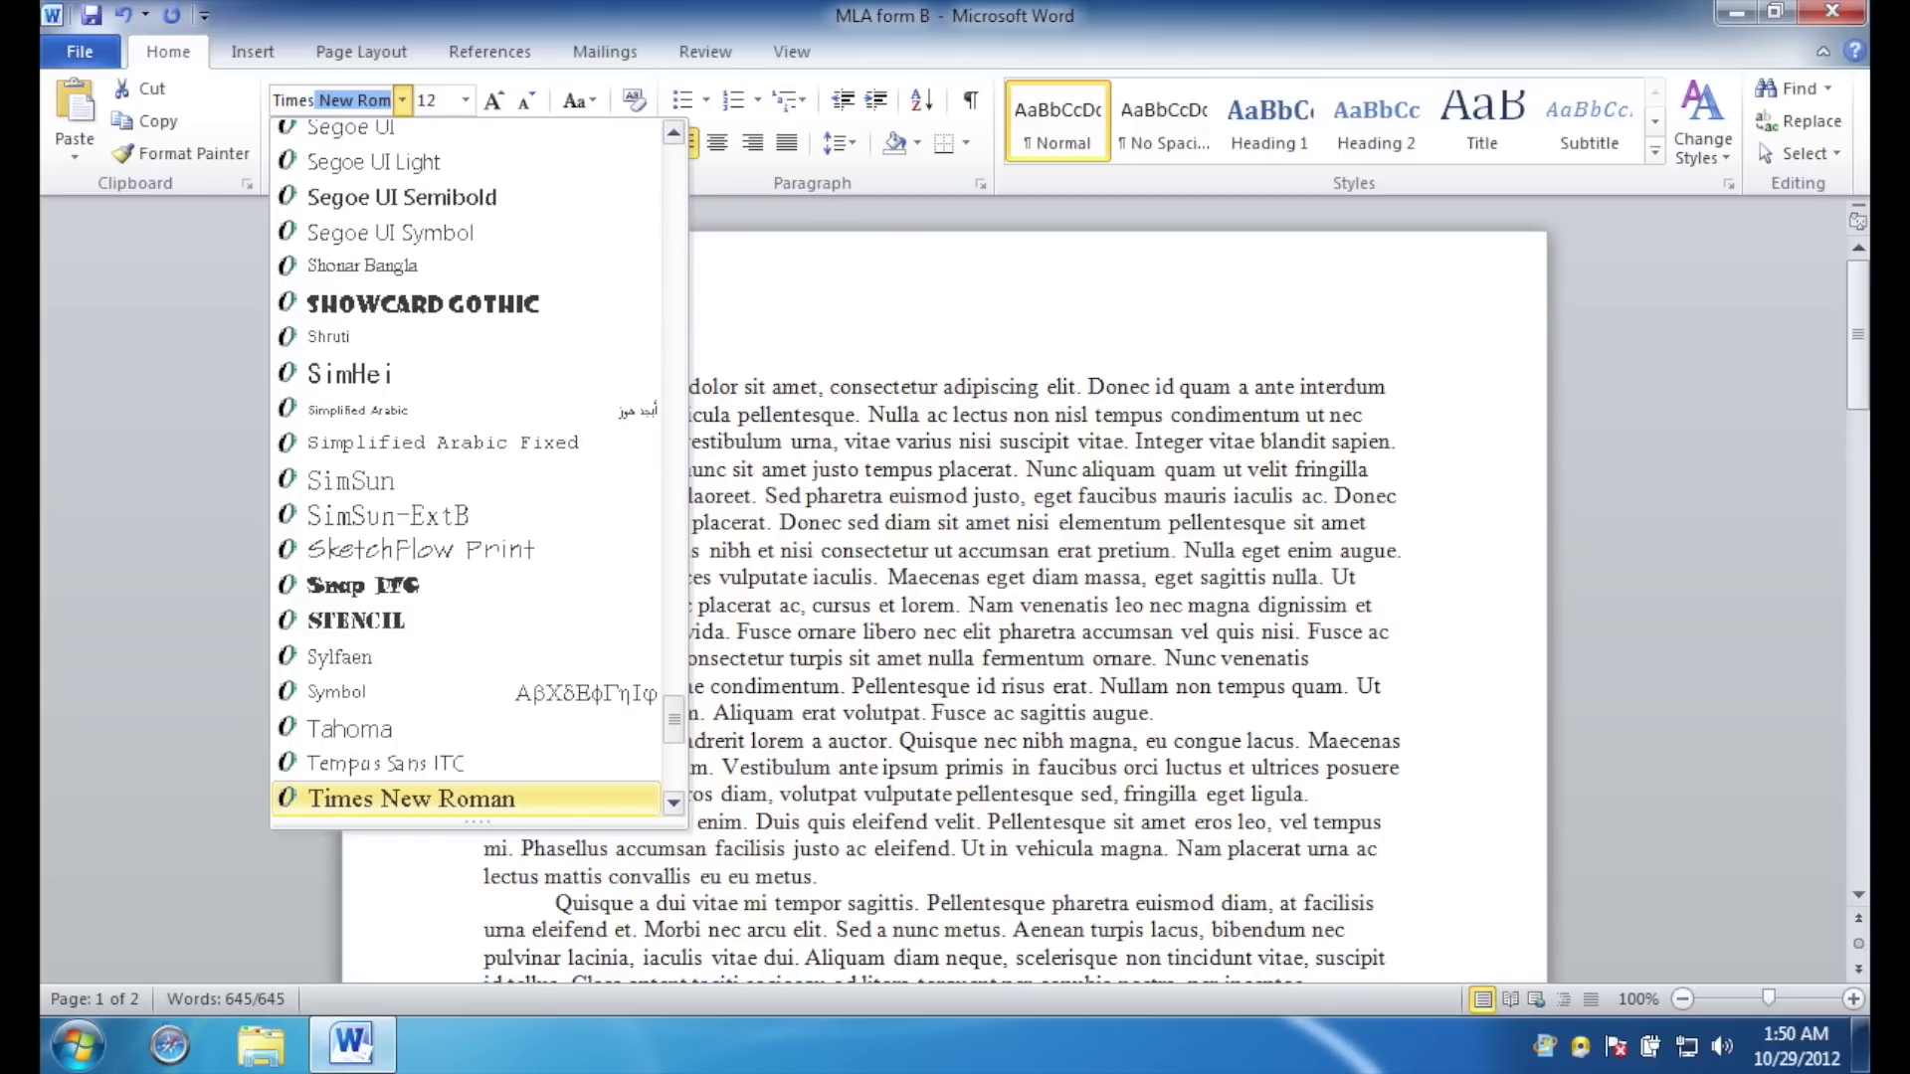
pyautogui.press('Return')
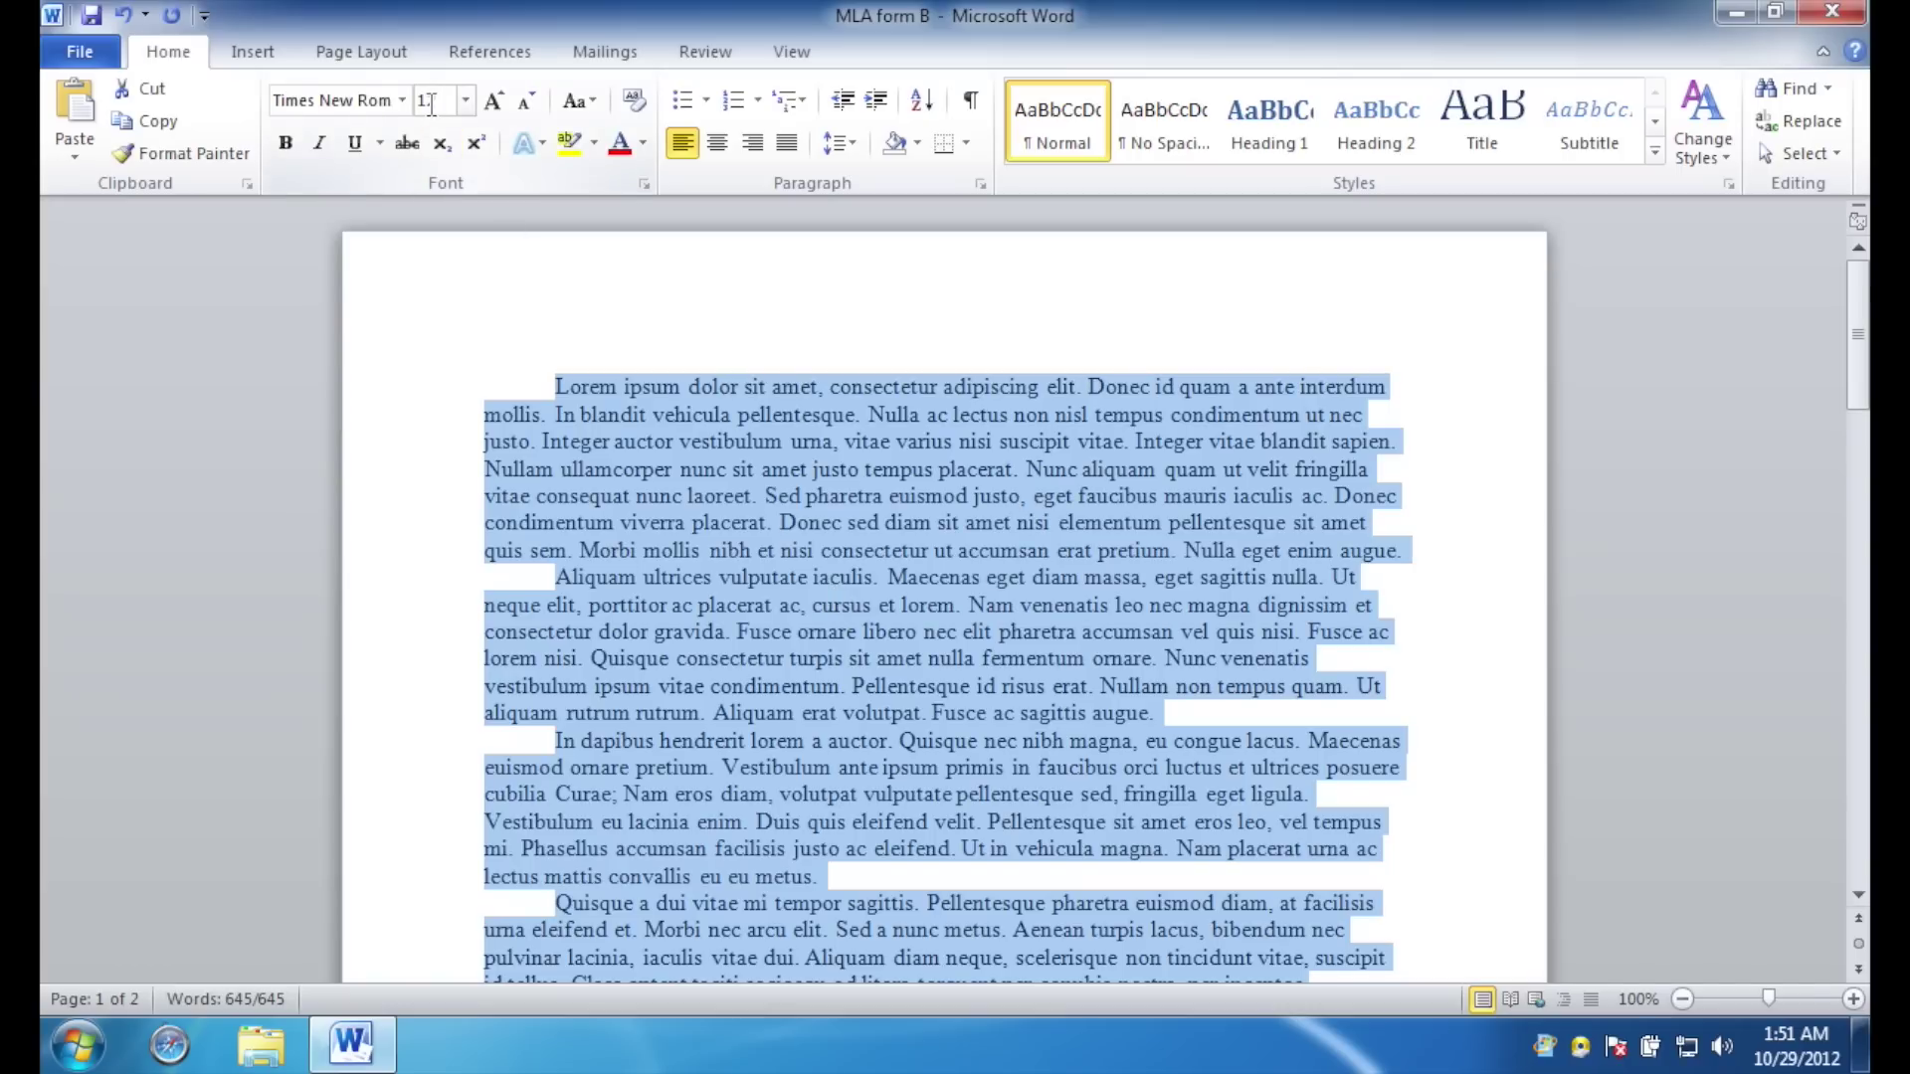
pyautogui.click(466, 102)
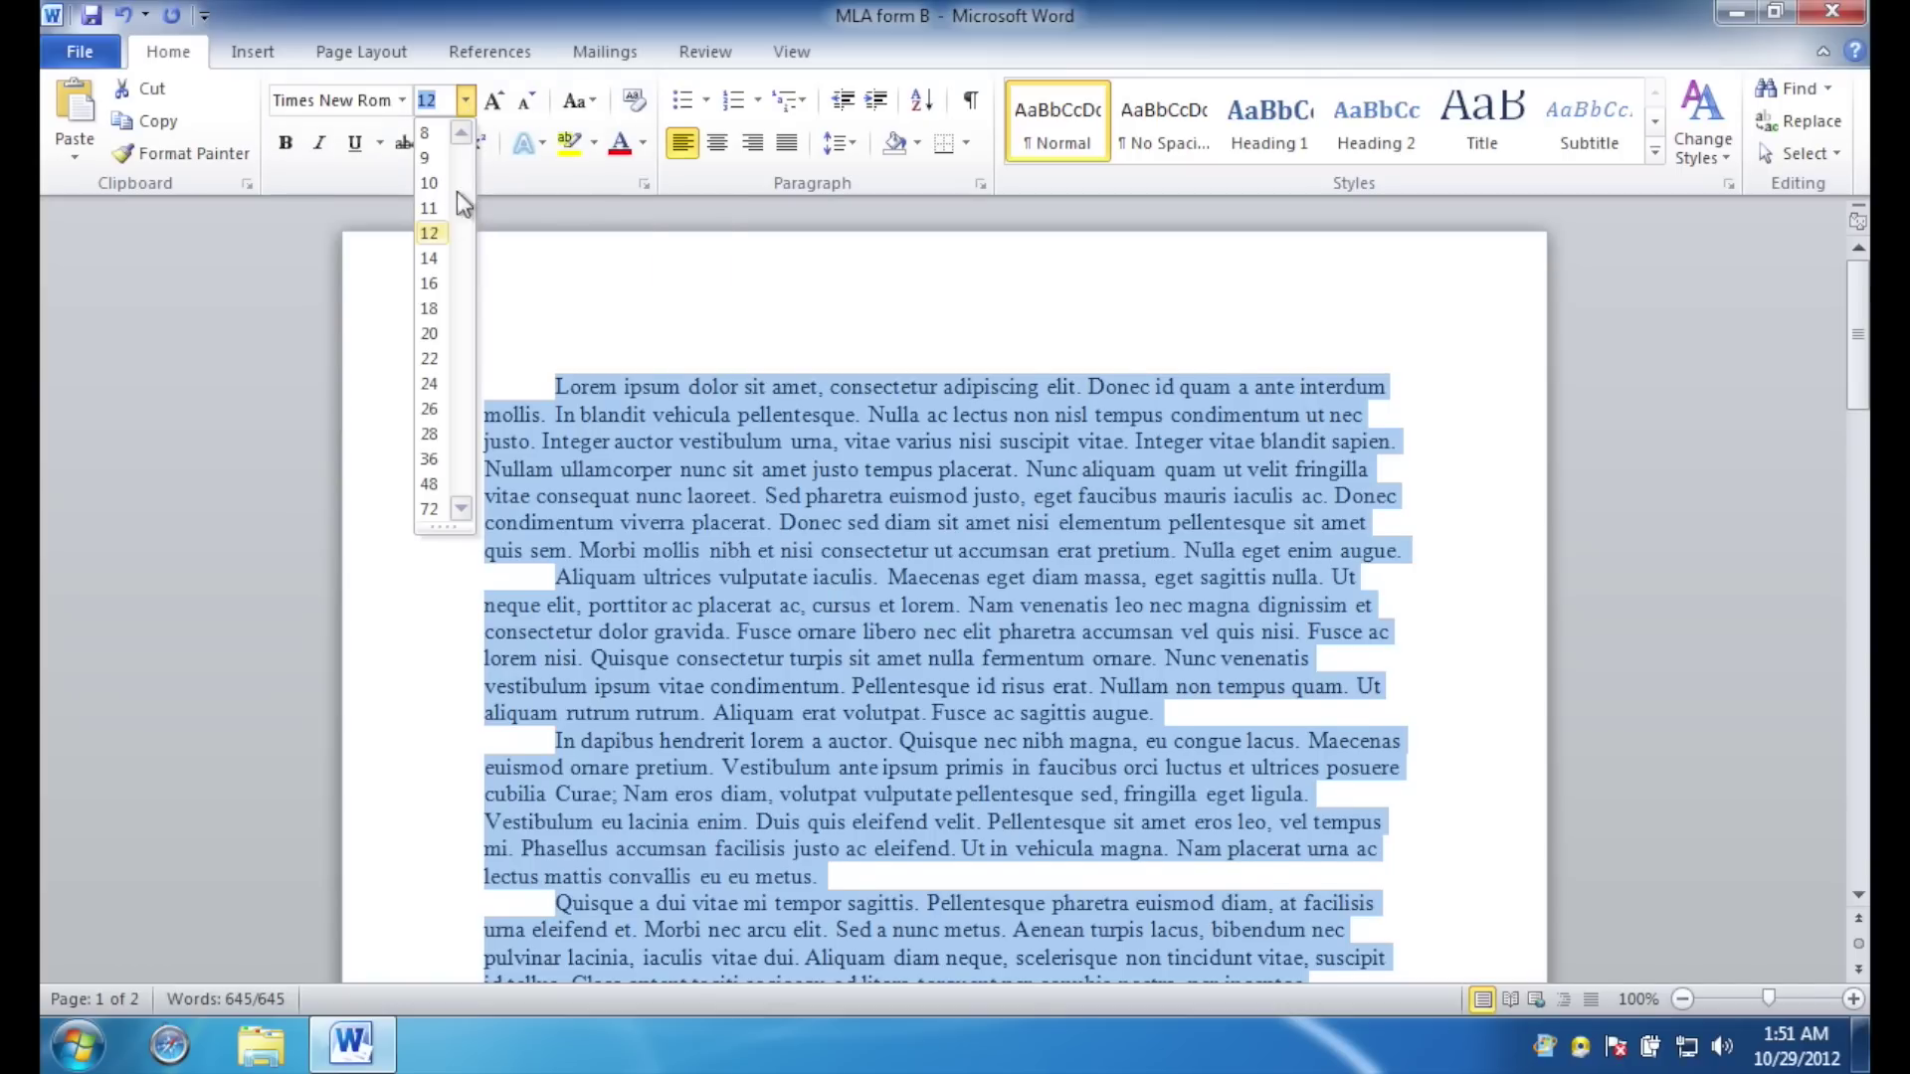
pyautogui.click(428, 234)
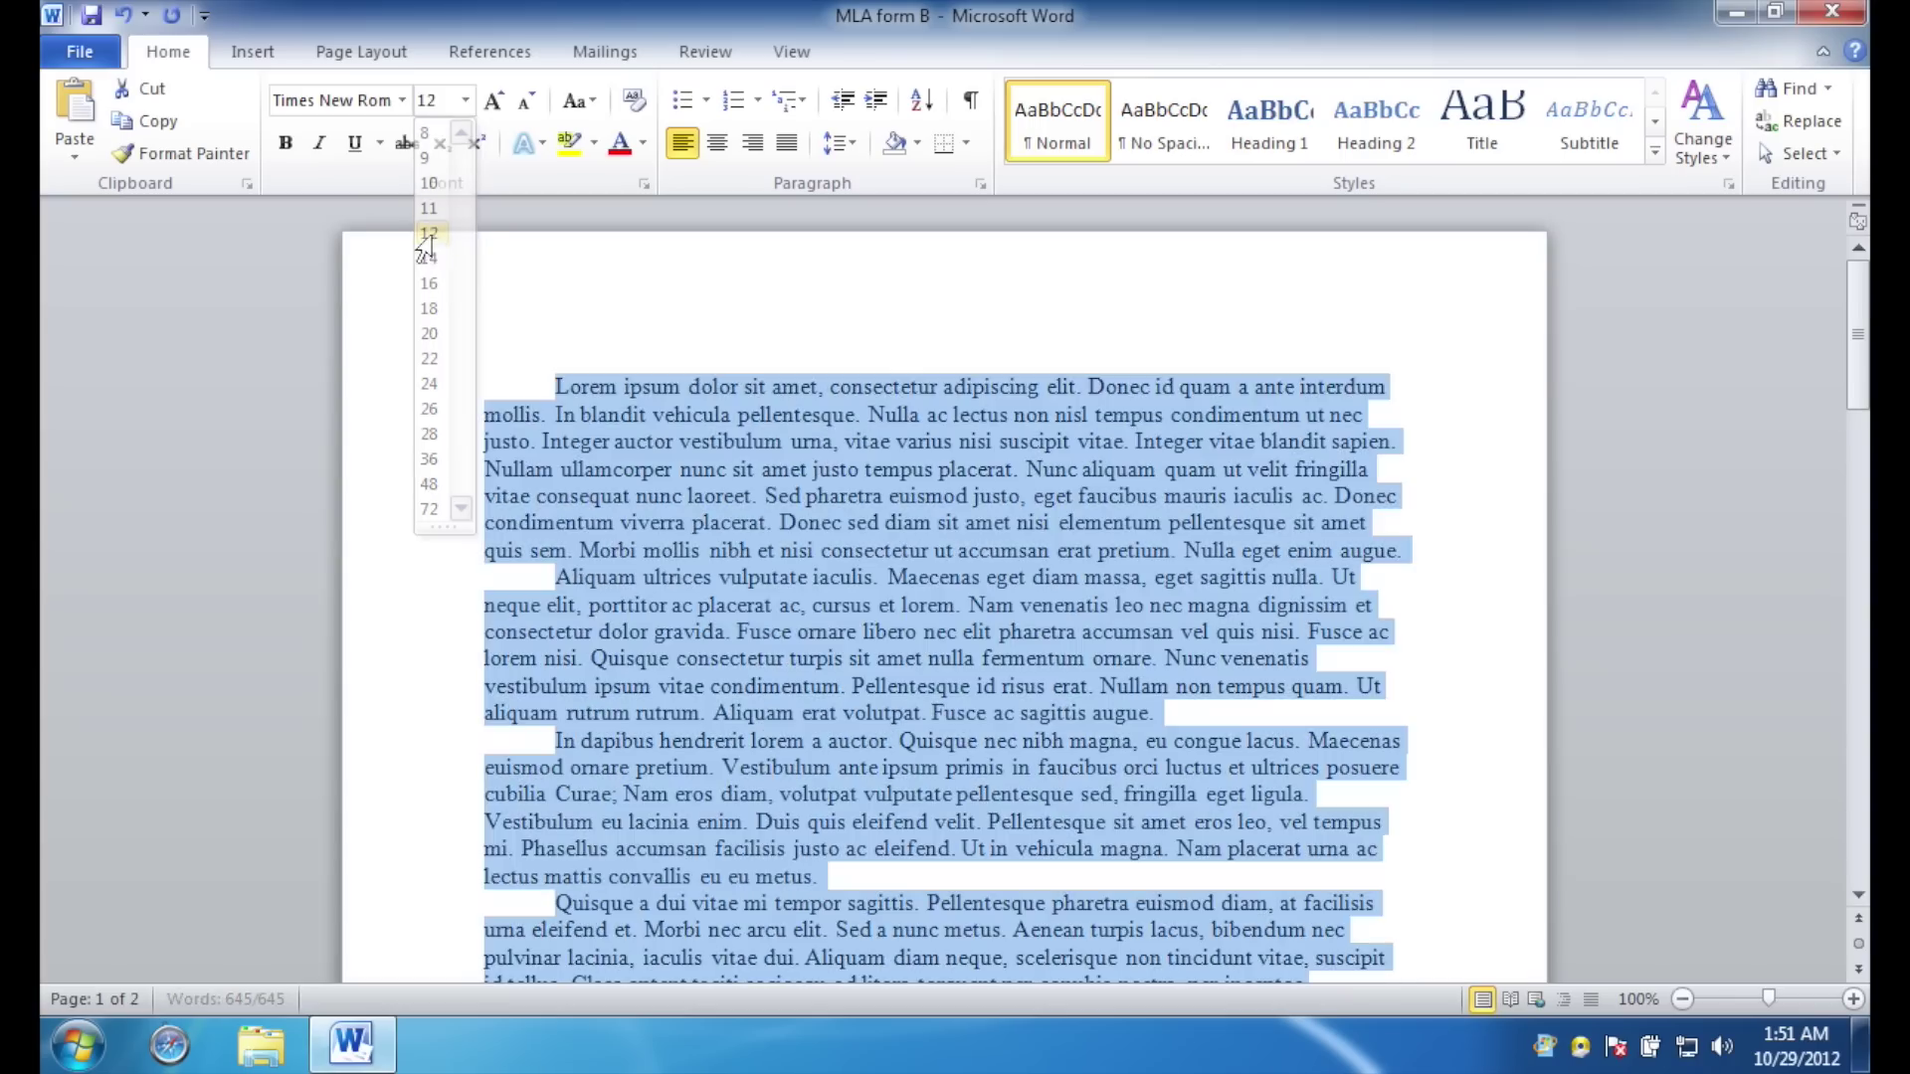
# Add a blank paragraph after 'augue.' and remove it again.
pyautogui.click(553, 576)
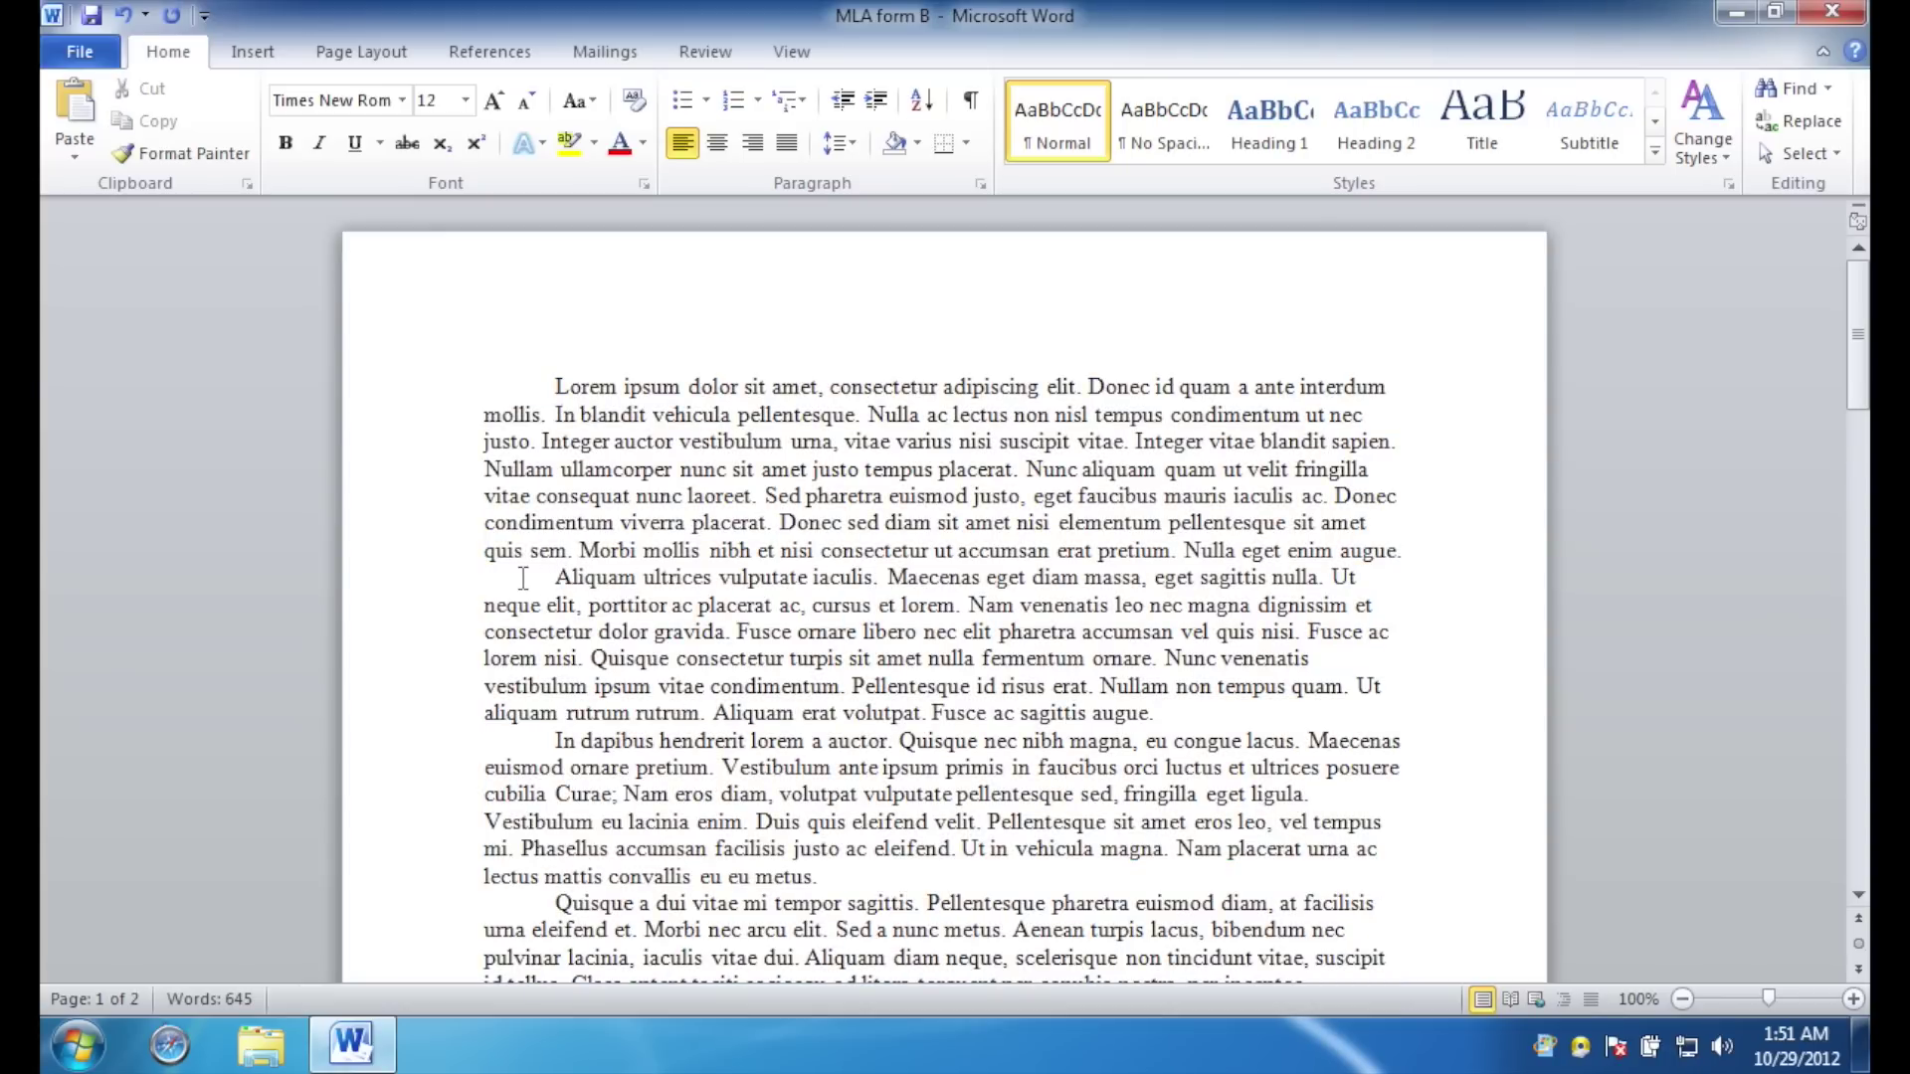
pyautogui.click(1464, 562)
pyautogui.press('Return')
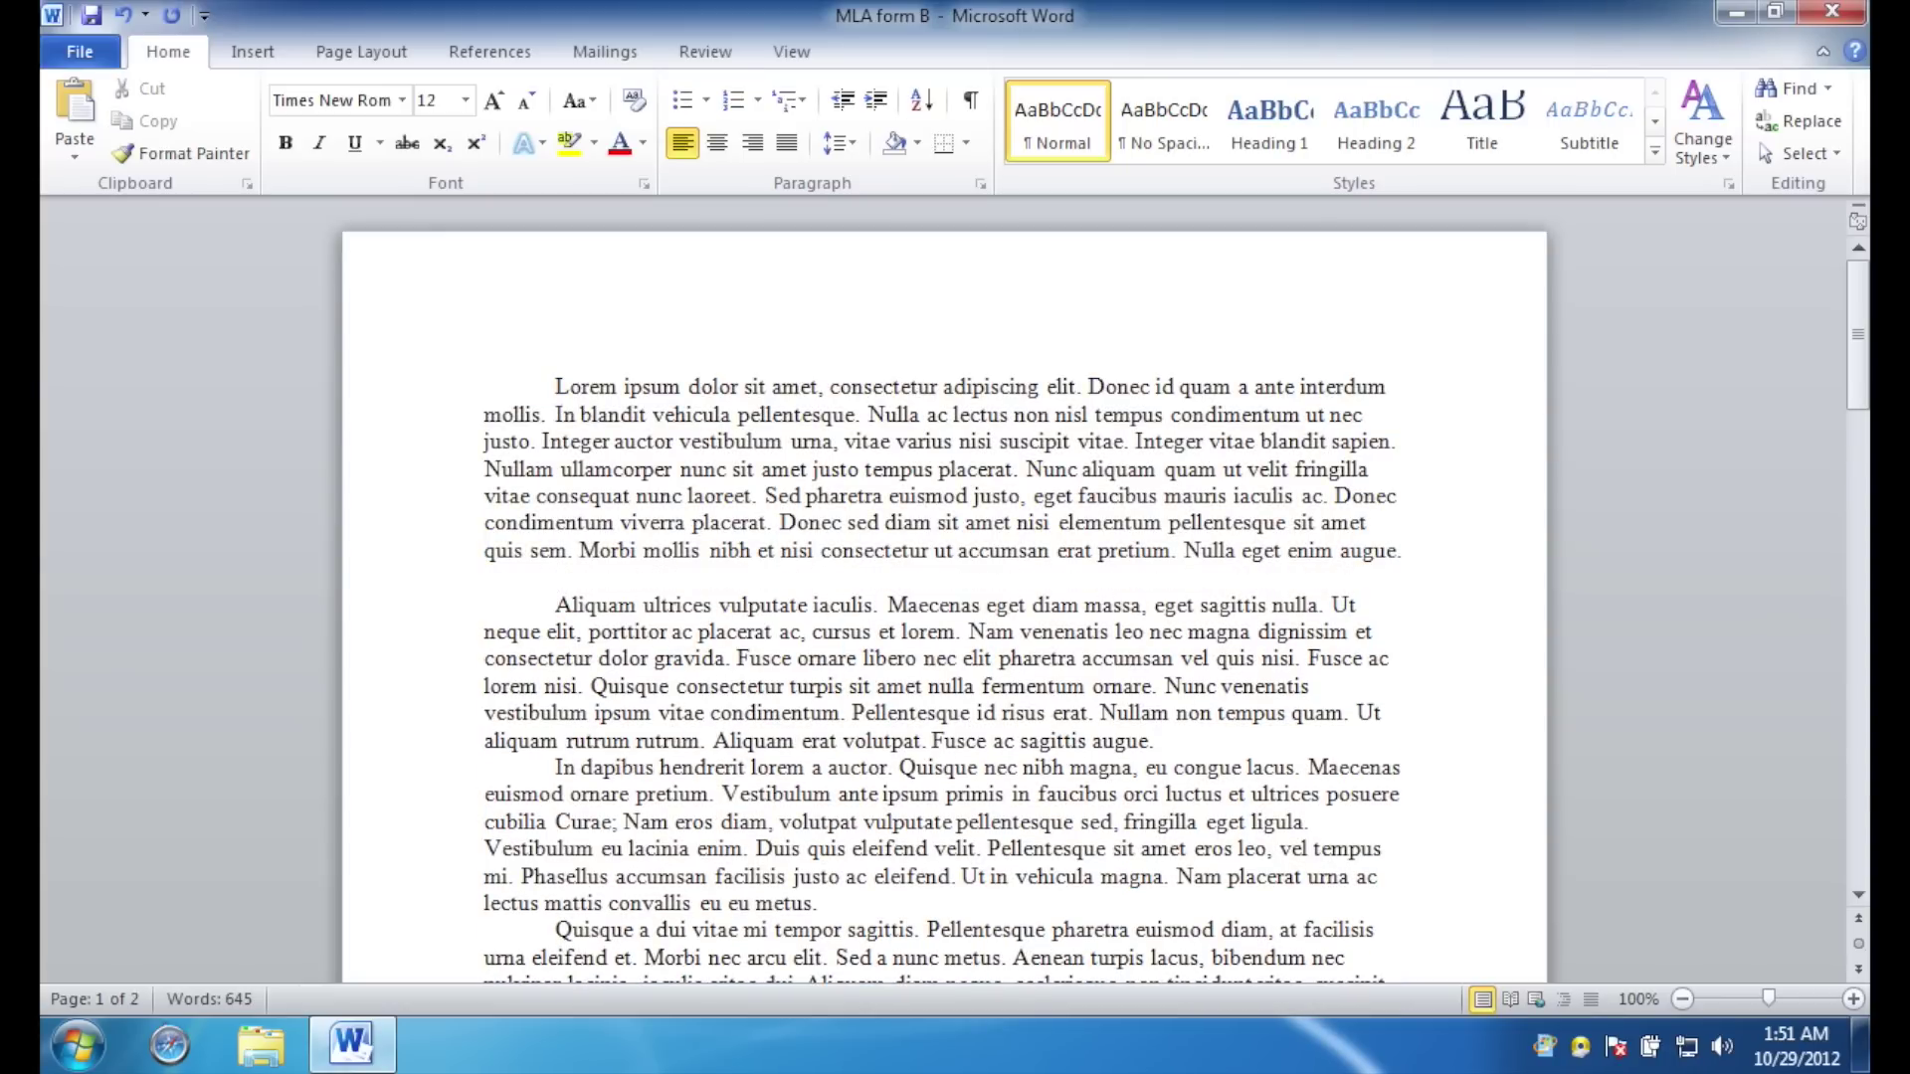
pyautogui.press('BackSpace')
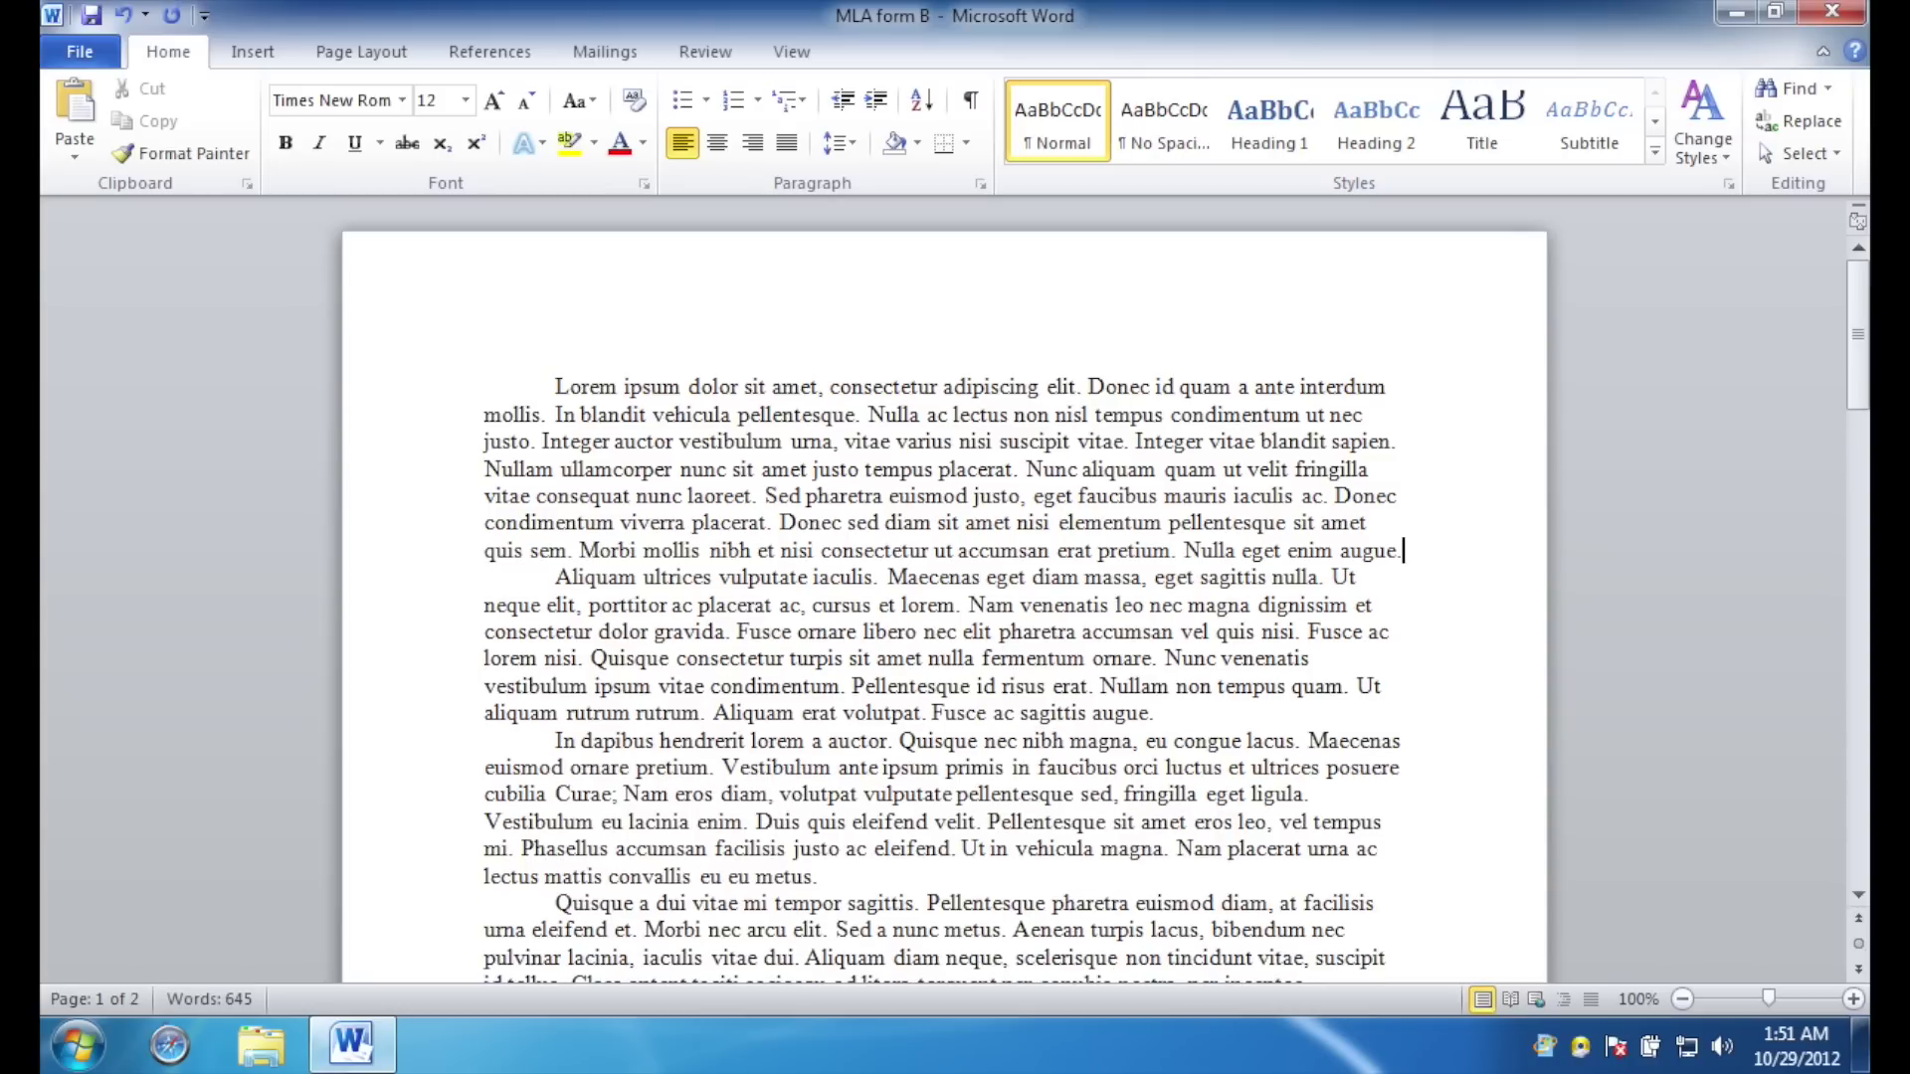
# Type the heading lines: student's name, instructor's name, English 1010, 6 February 2012.
pyautogui.click(491, 358)
pyautogui.press('Return')
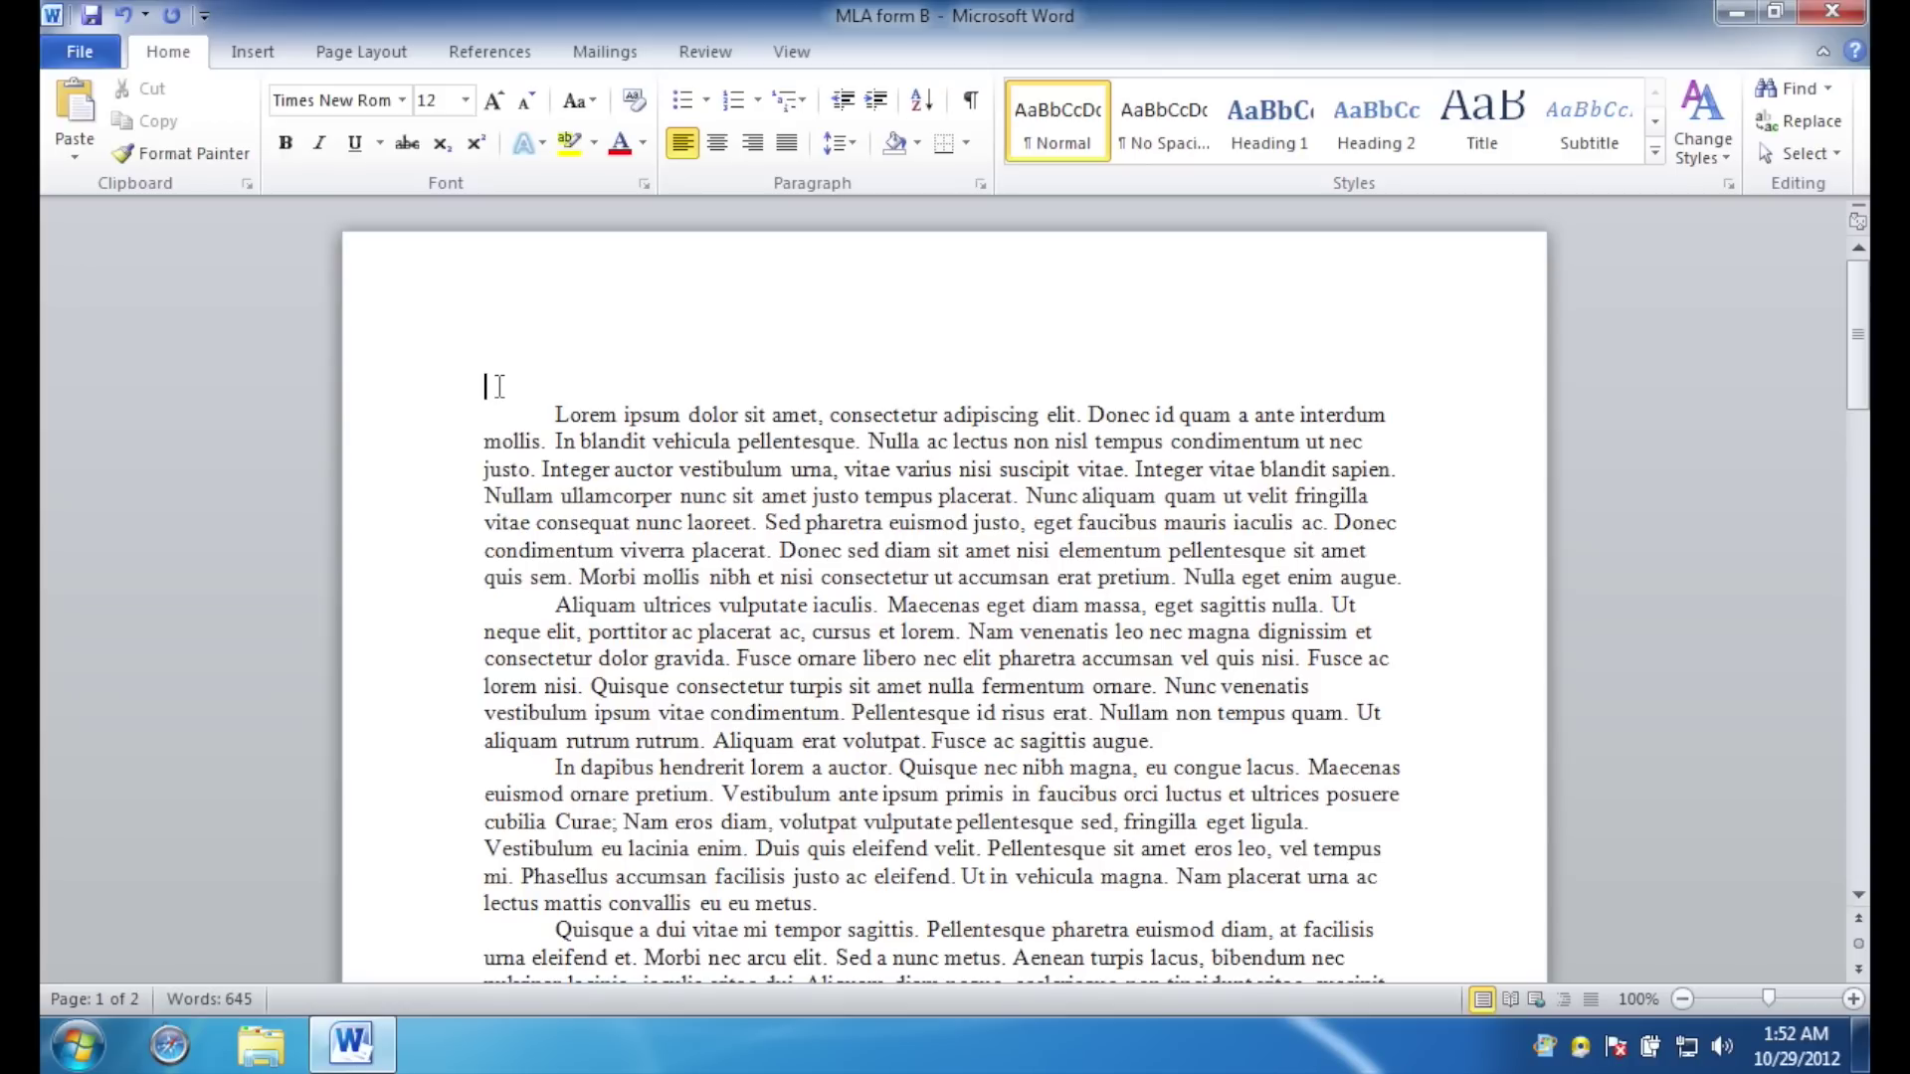
pyautogui.press('Return')
pyautogui.write('Mr')
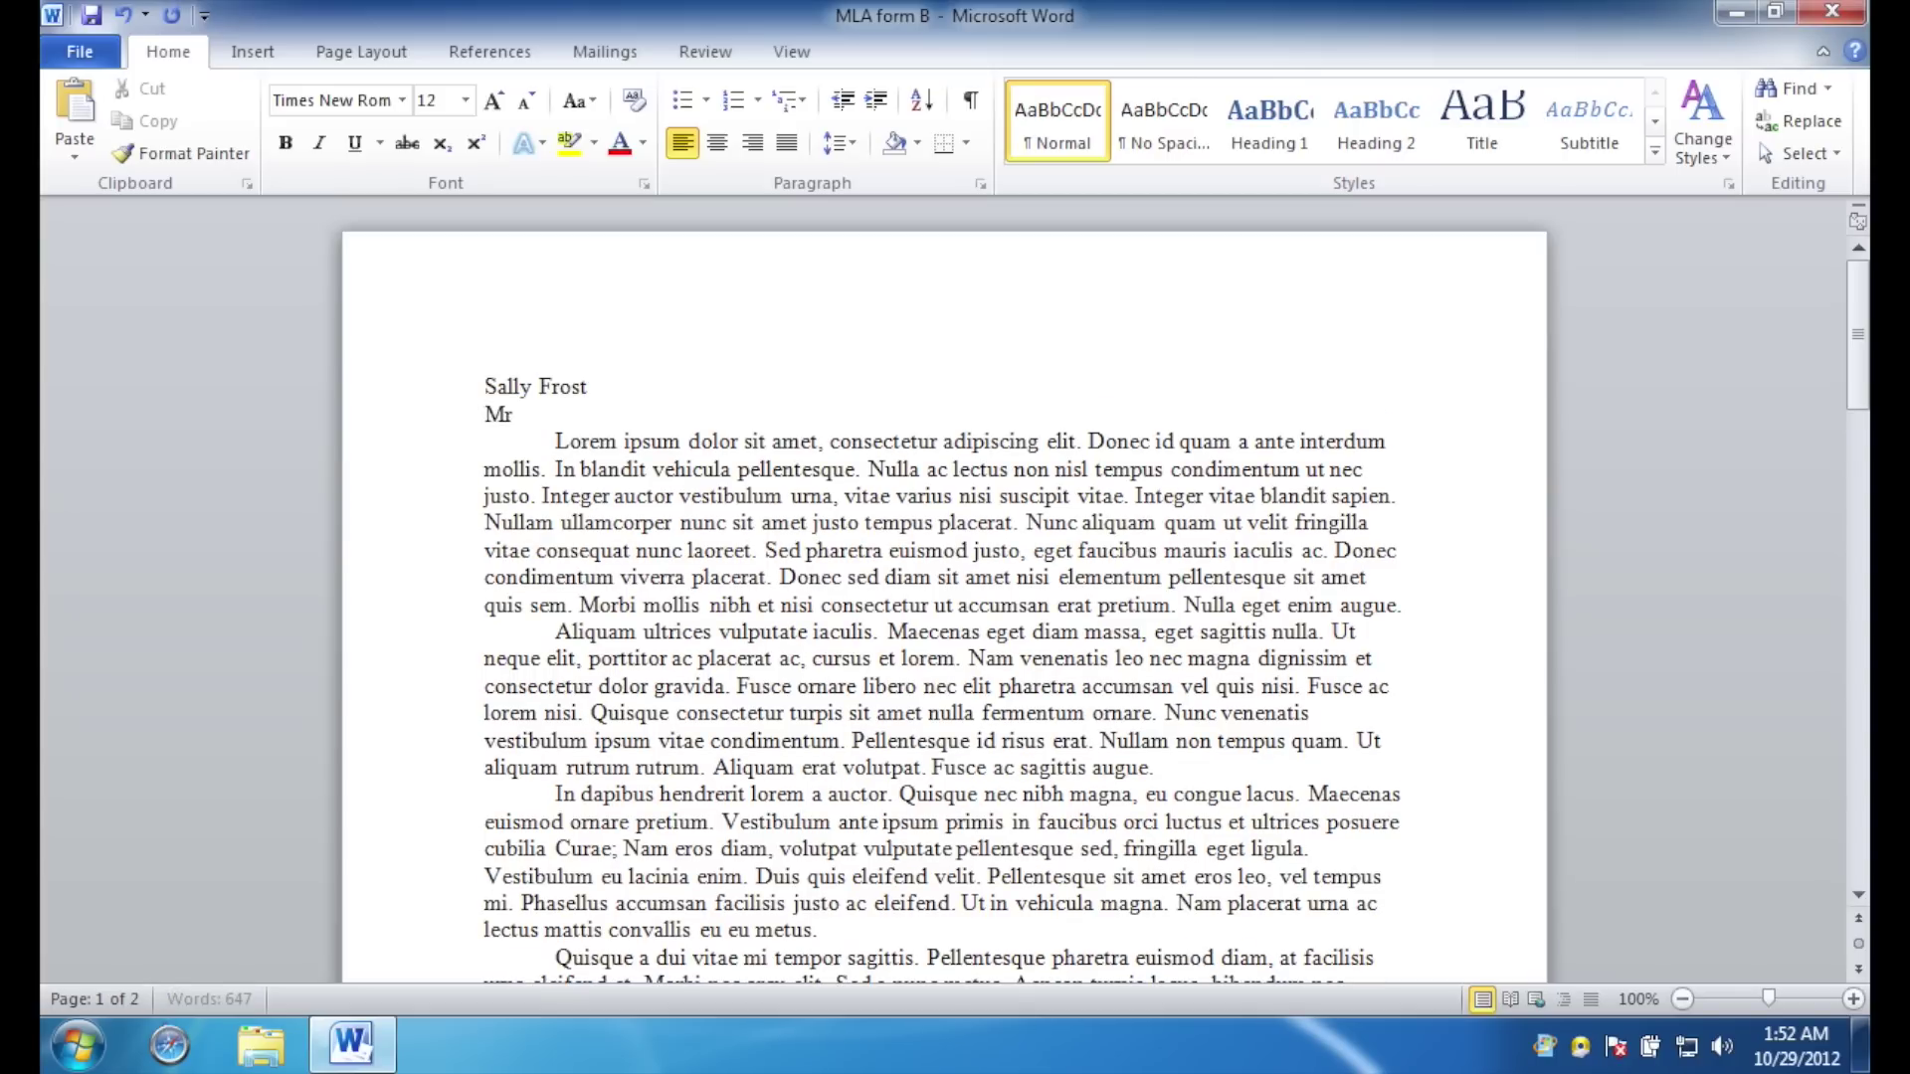
pyautogui.write('. McNair')
pyautogui.press('Return')
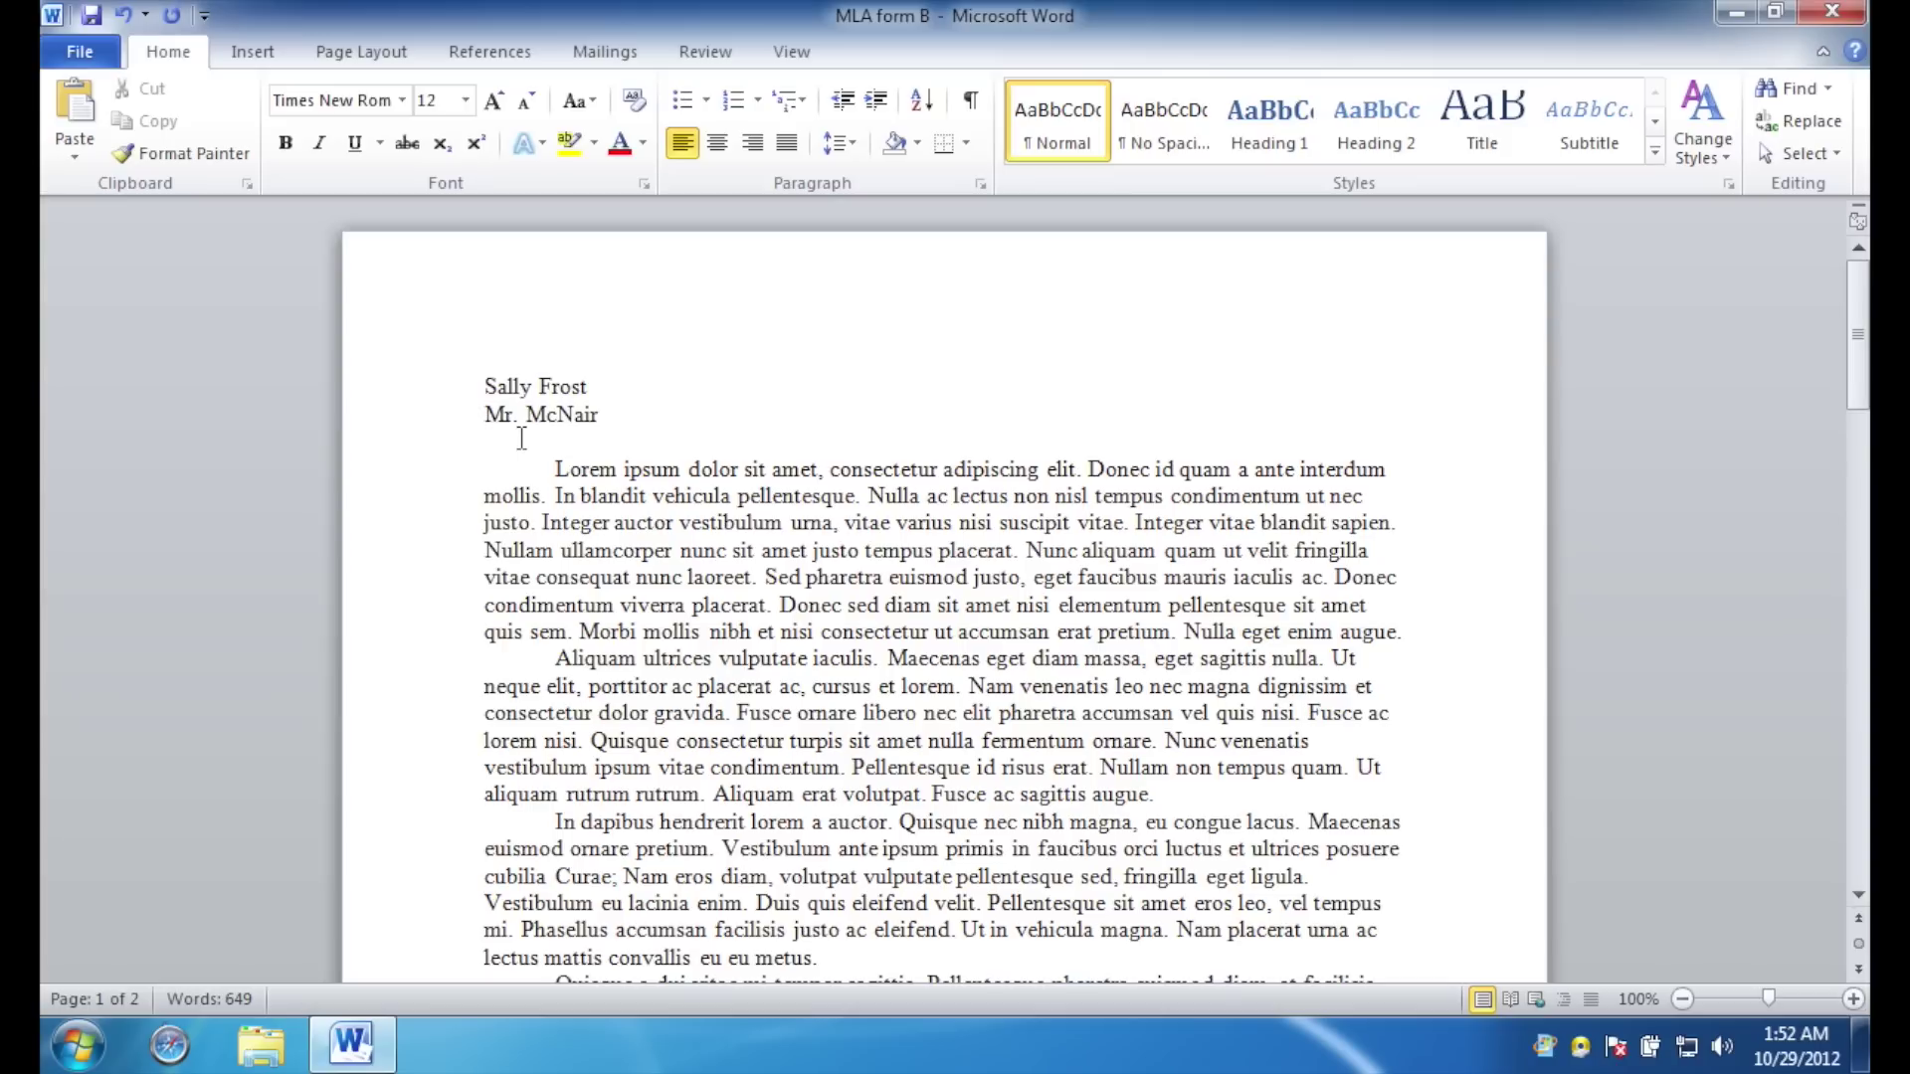
pyautogui.write('English 1010')
pyautogui.press('Return')
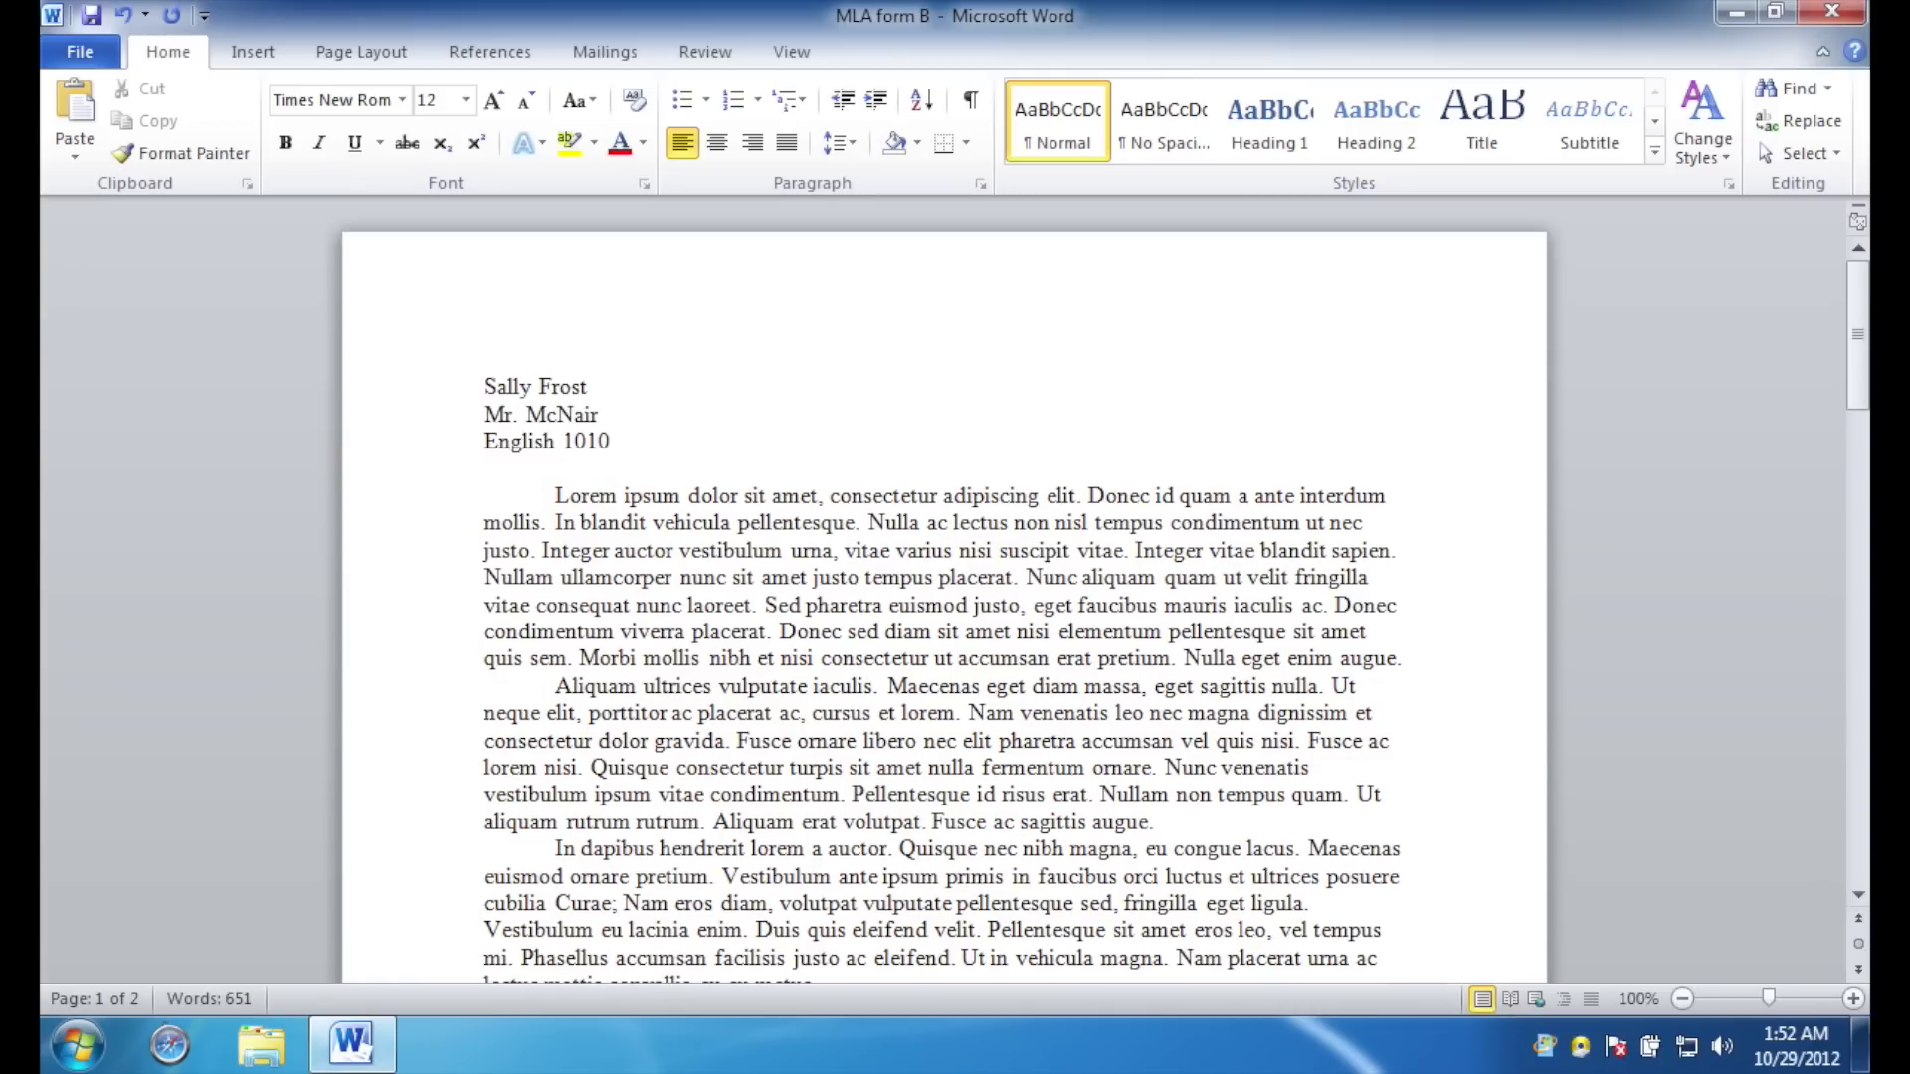
pyautogui.write('6 February 2012')
pyautogui.press('Return')
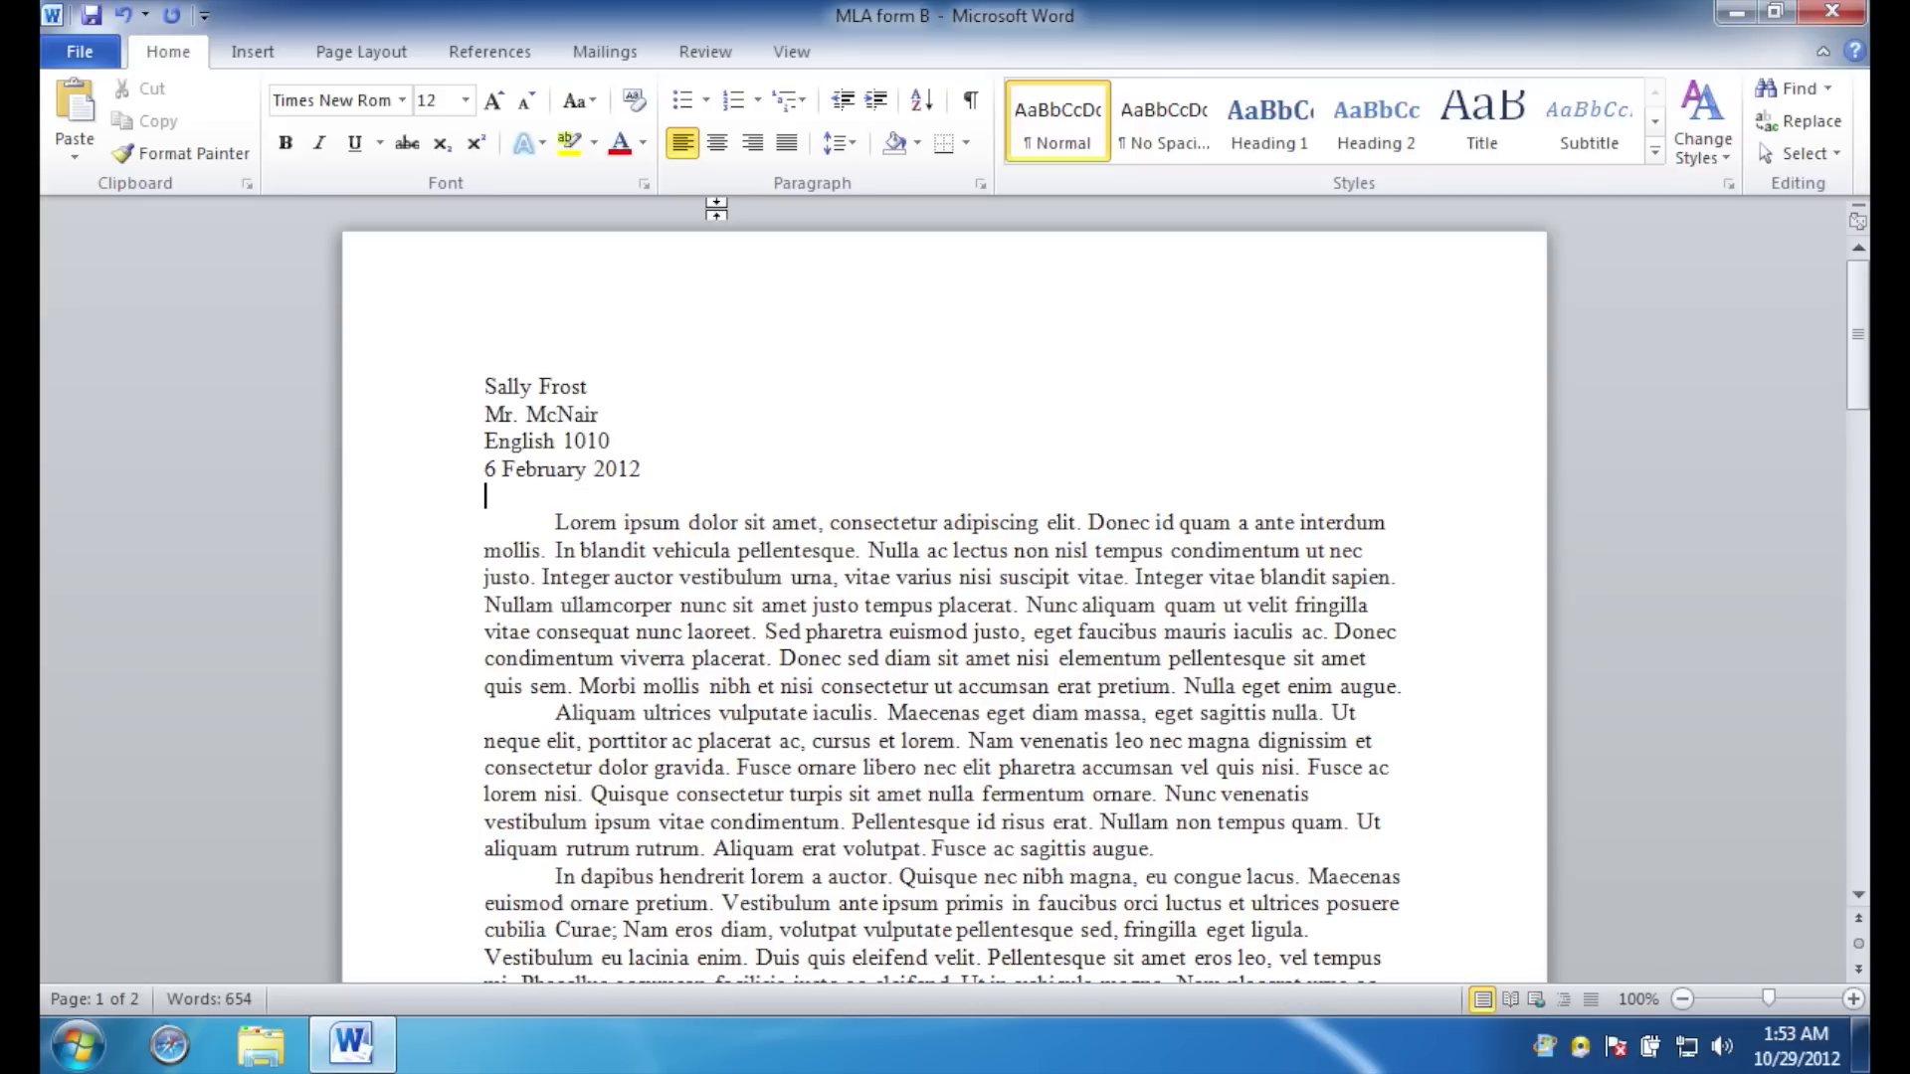
# Add the centered title 'This is the Essay Title' below the date.
pyautogui.click(718, 147)
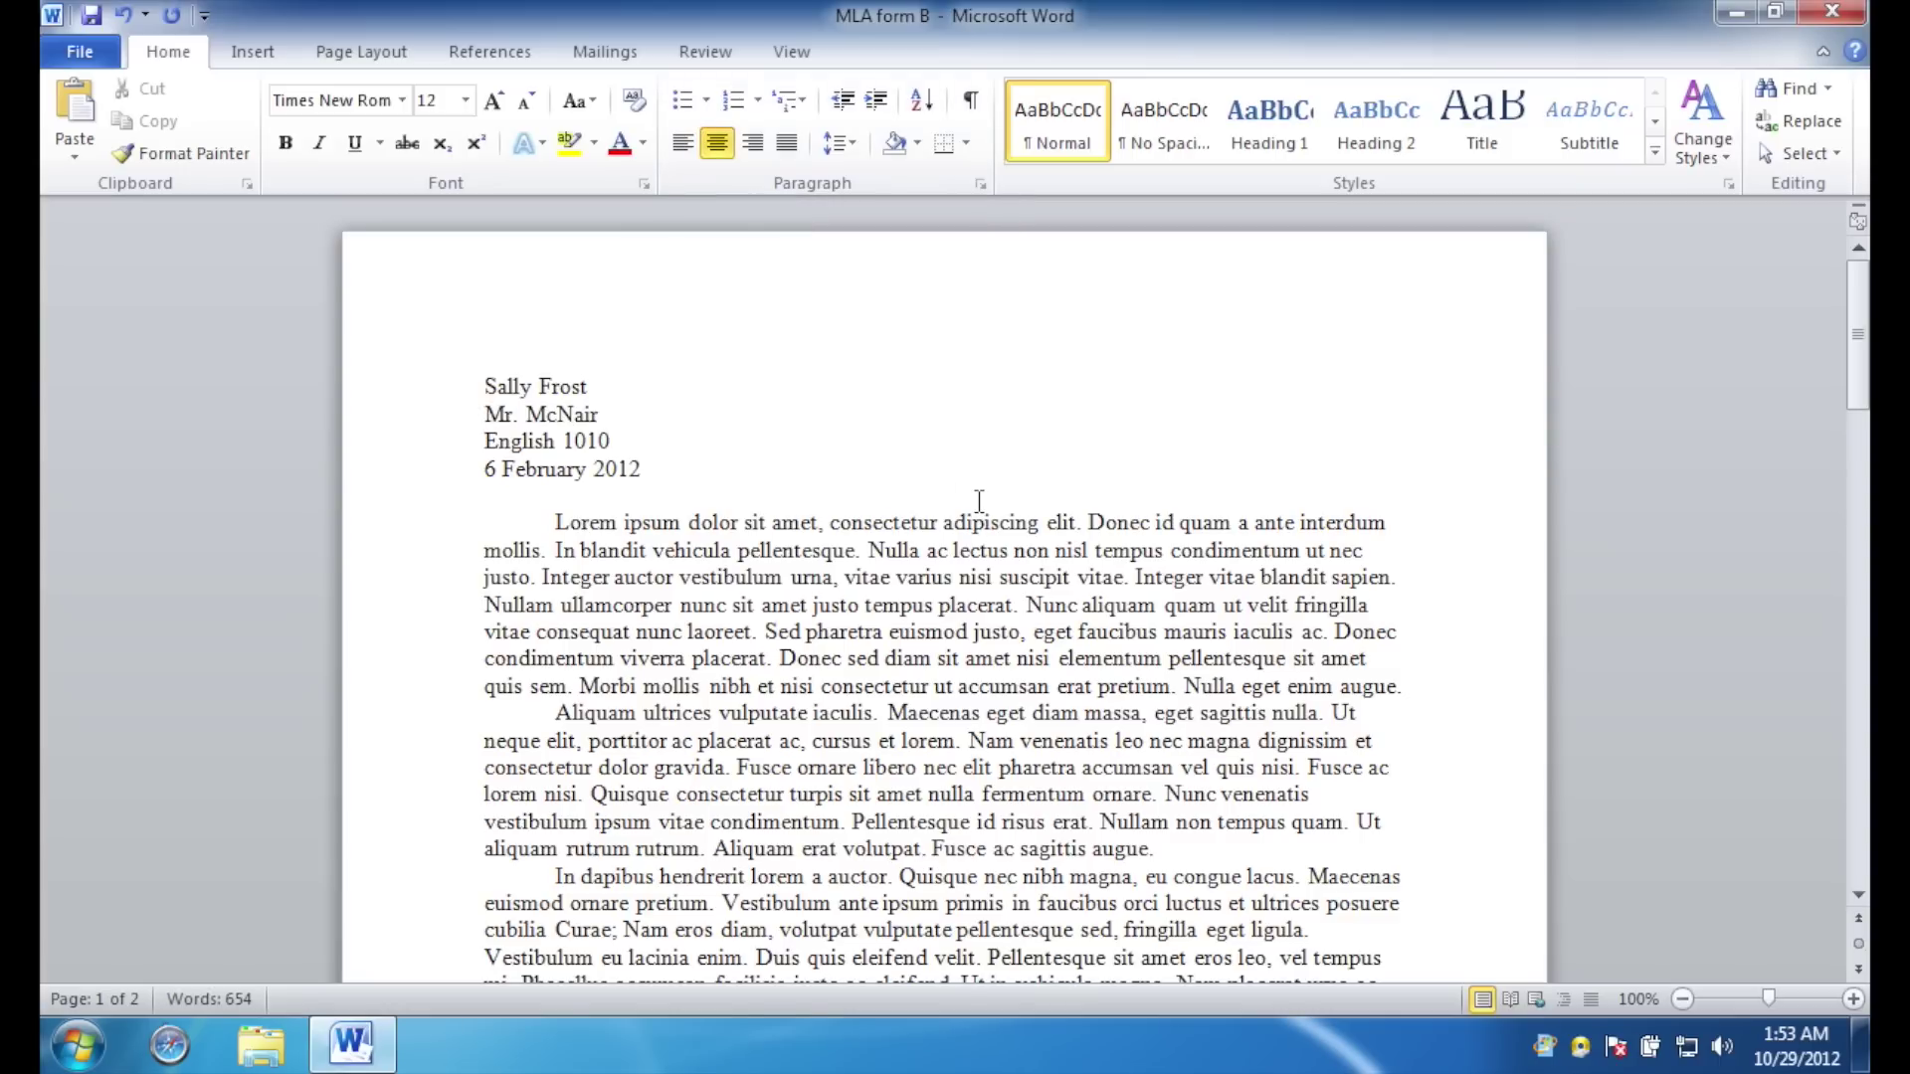
pyautogui.write('This is the Essay Title')
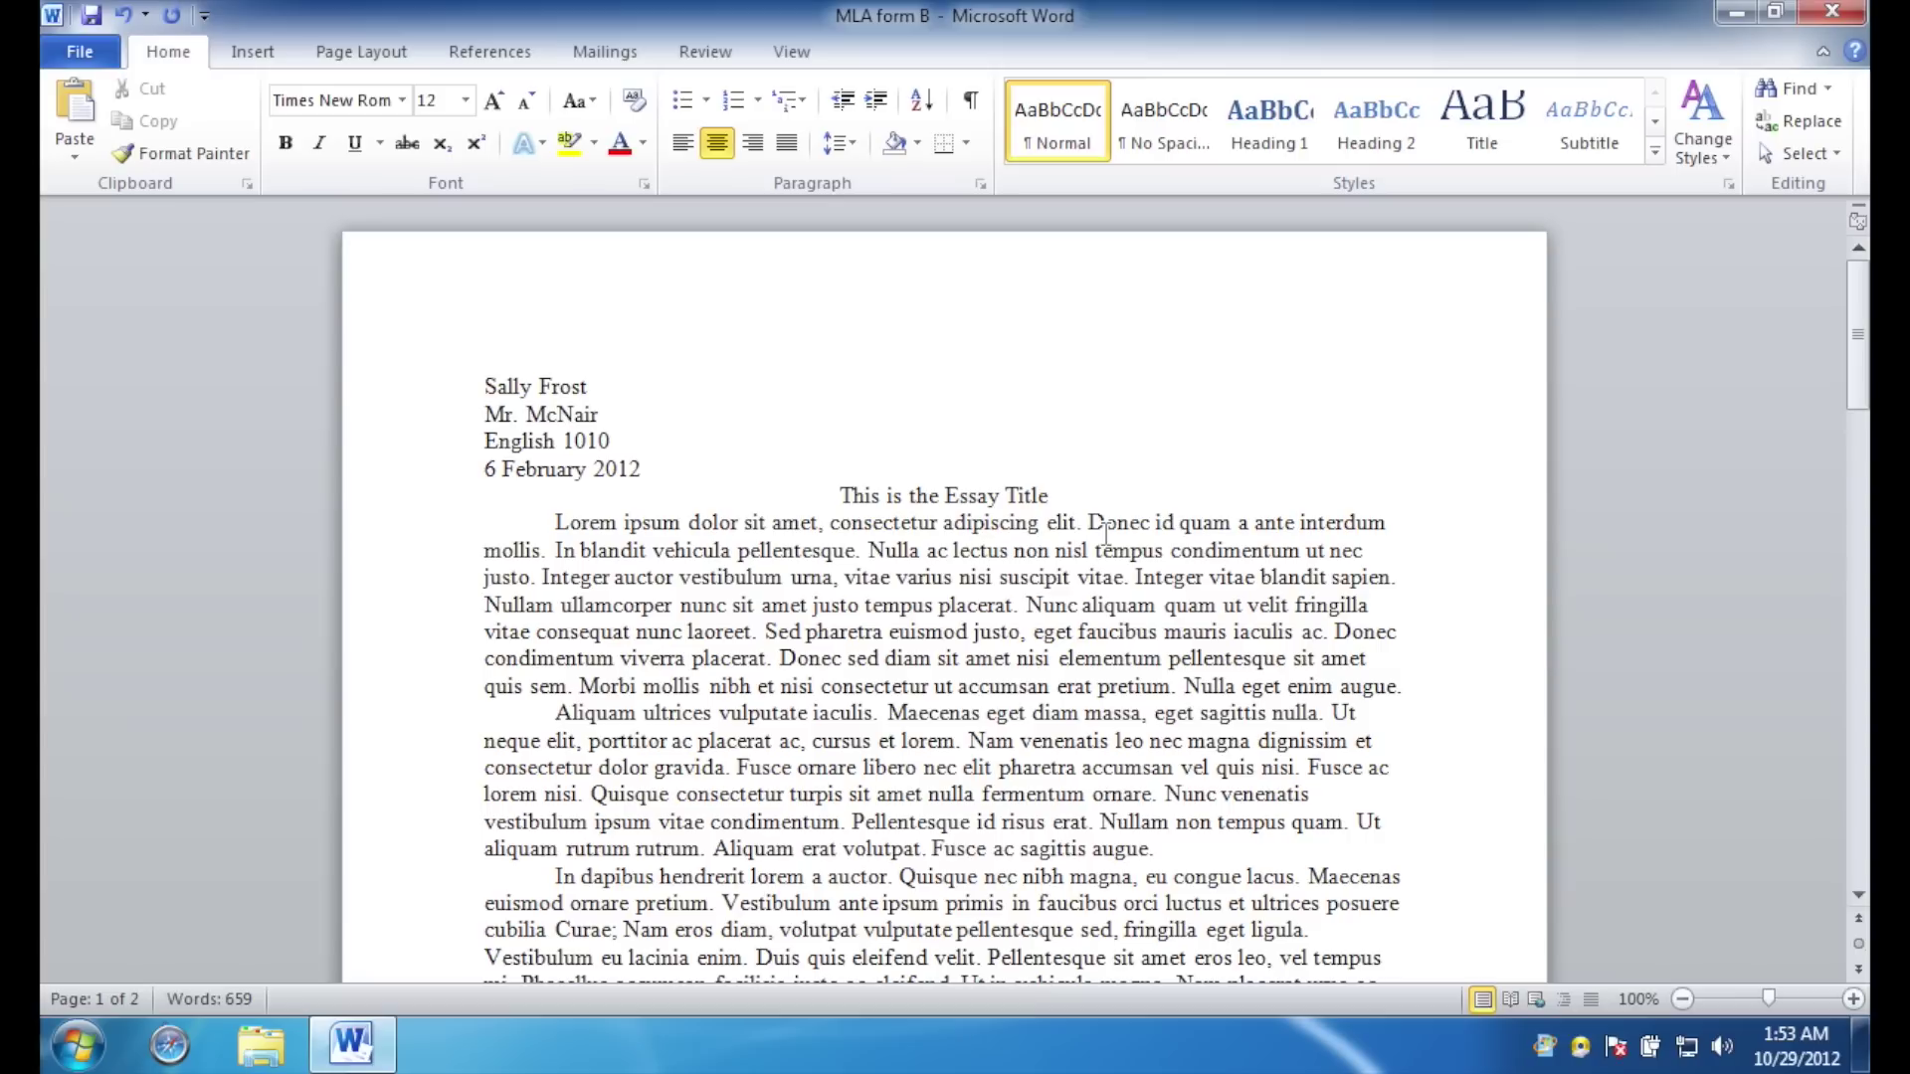
pyautogui.scroll(-8, 1106, 562)
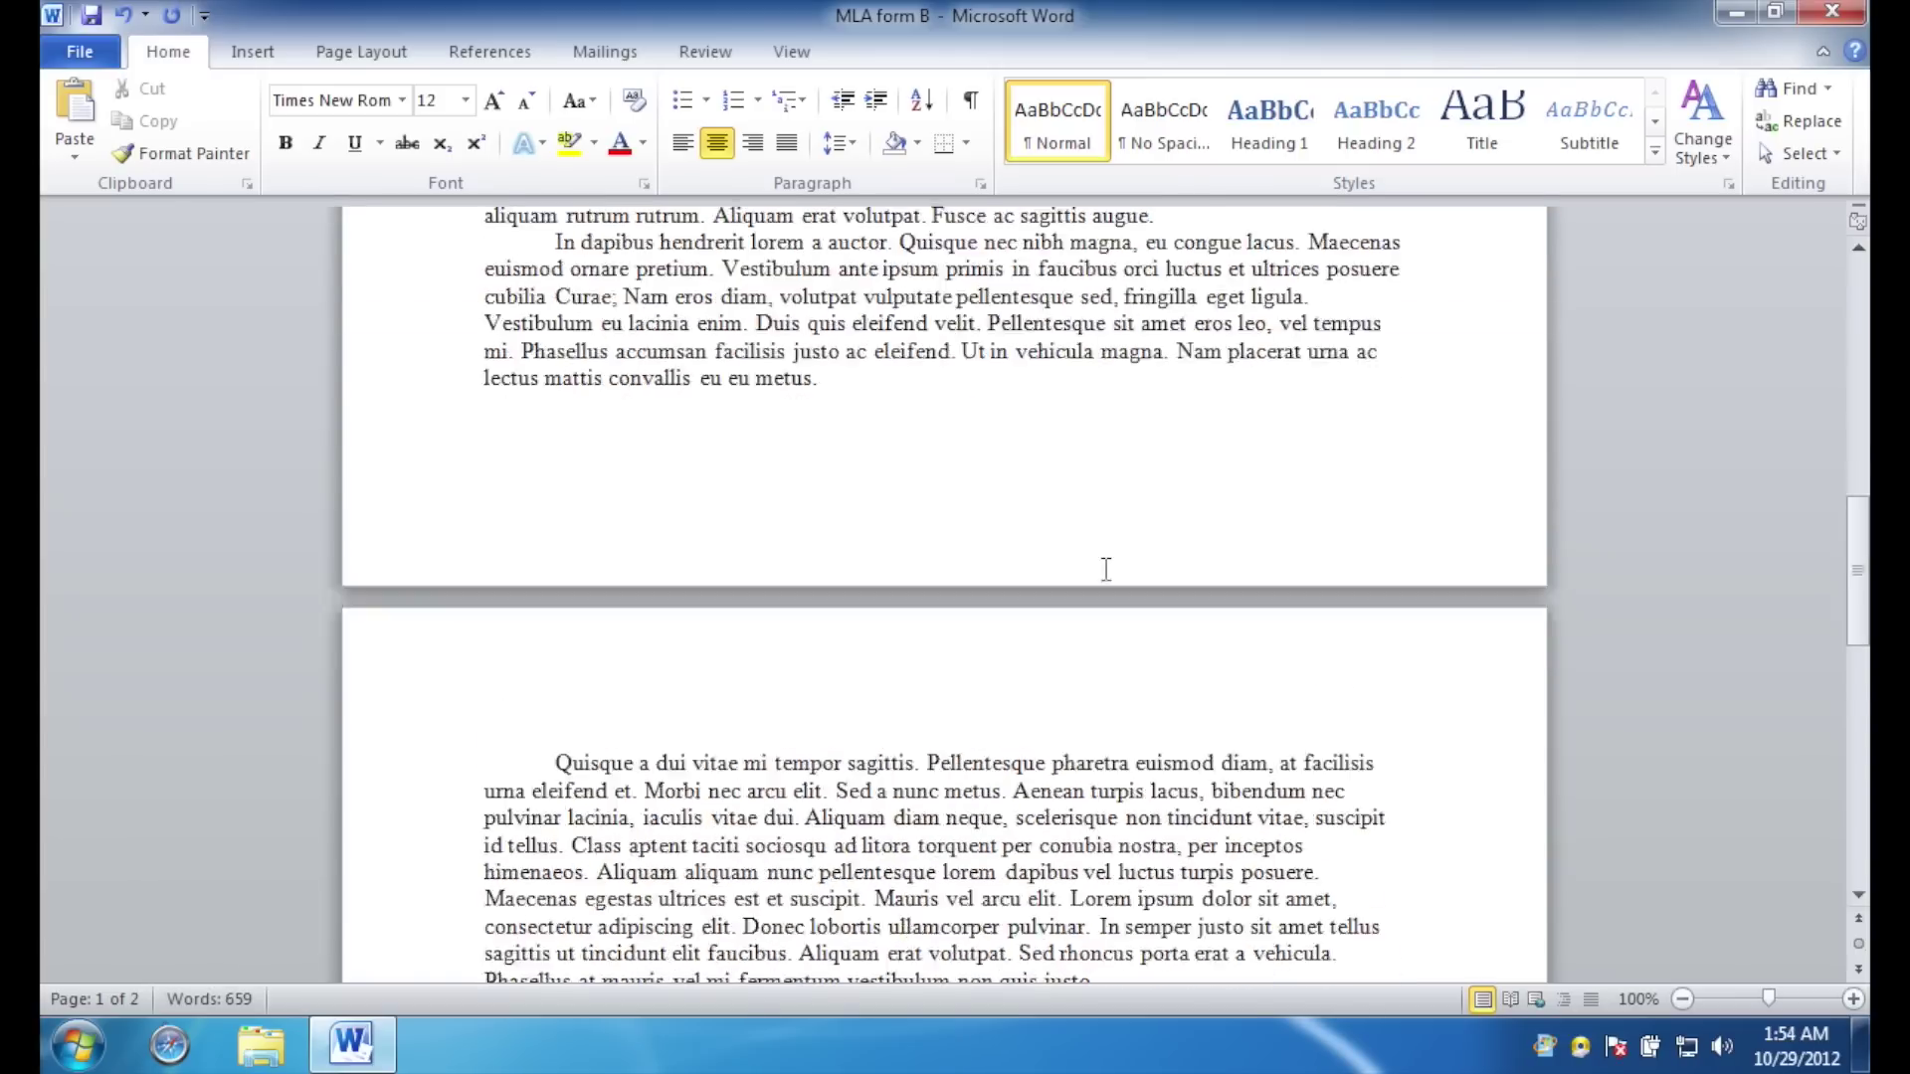
# Insert a page break after the essay's last paragraph.
pyautogui.scroll(-8, 1107, 569)
pyautogui.click(1104, 569)
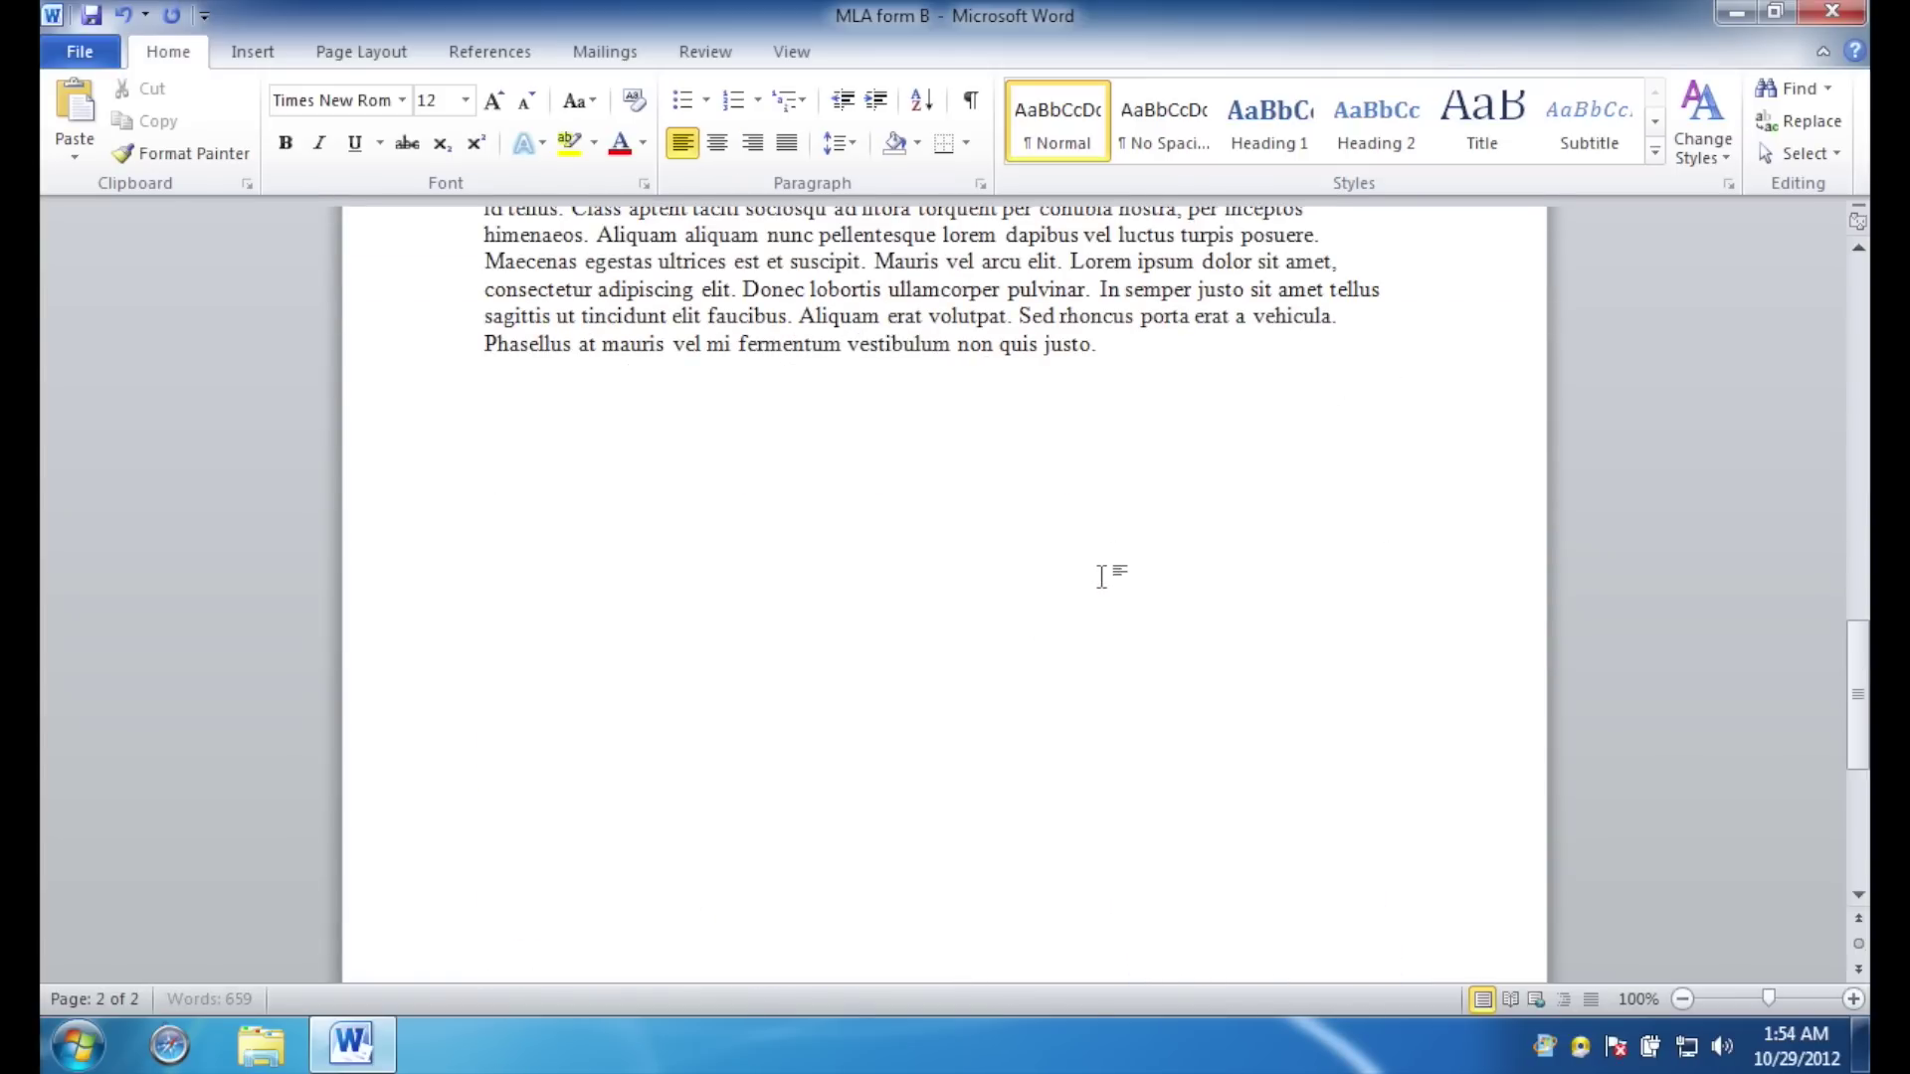
pyautogui.press('BackSpace')
pyautogui.press('Return')
pyautogui.click(254, 52)
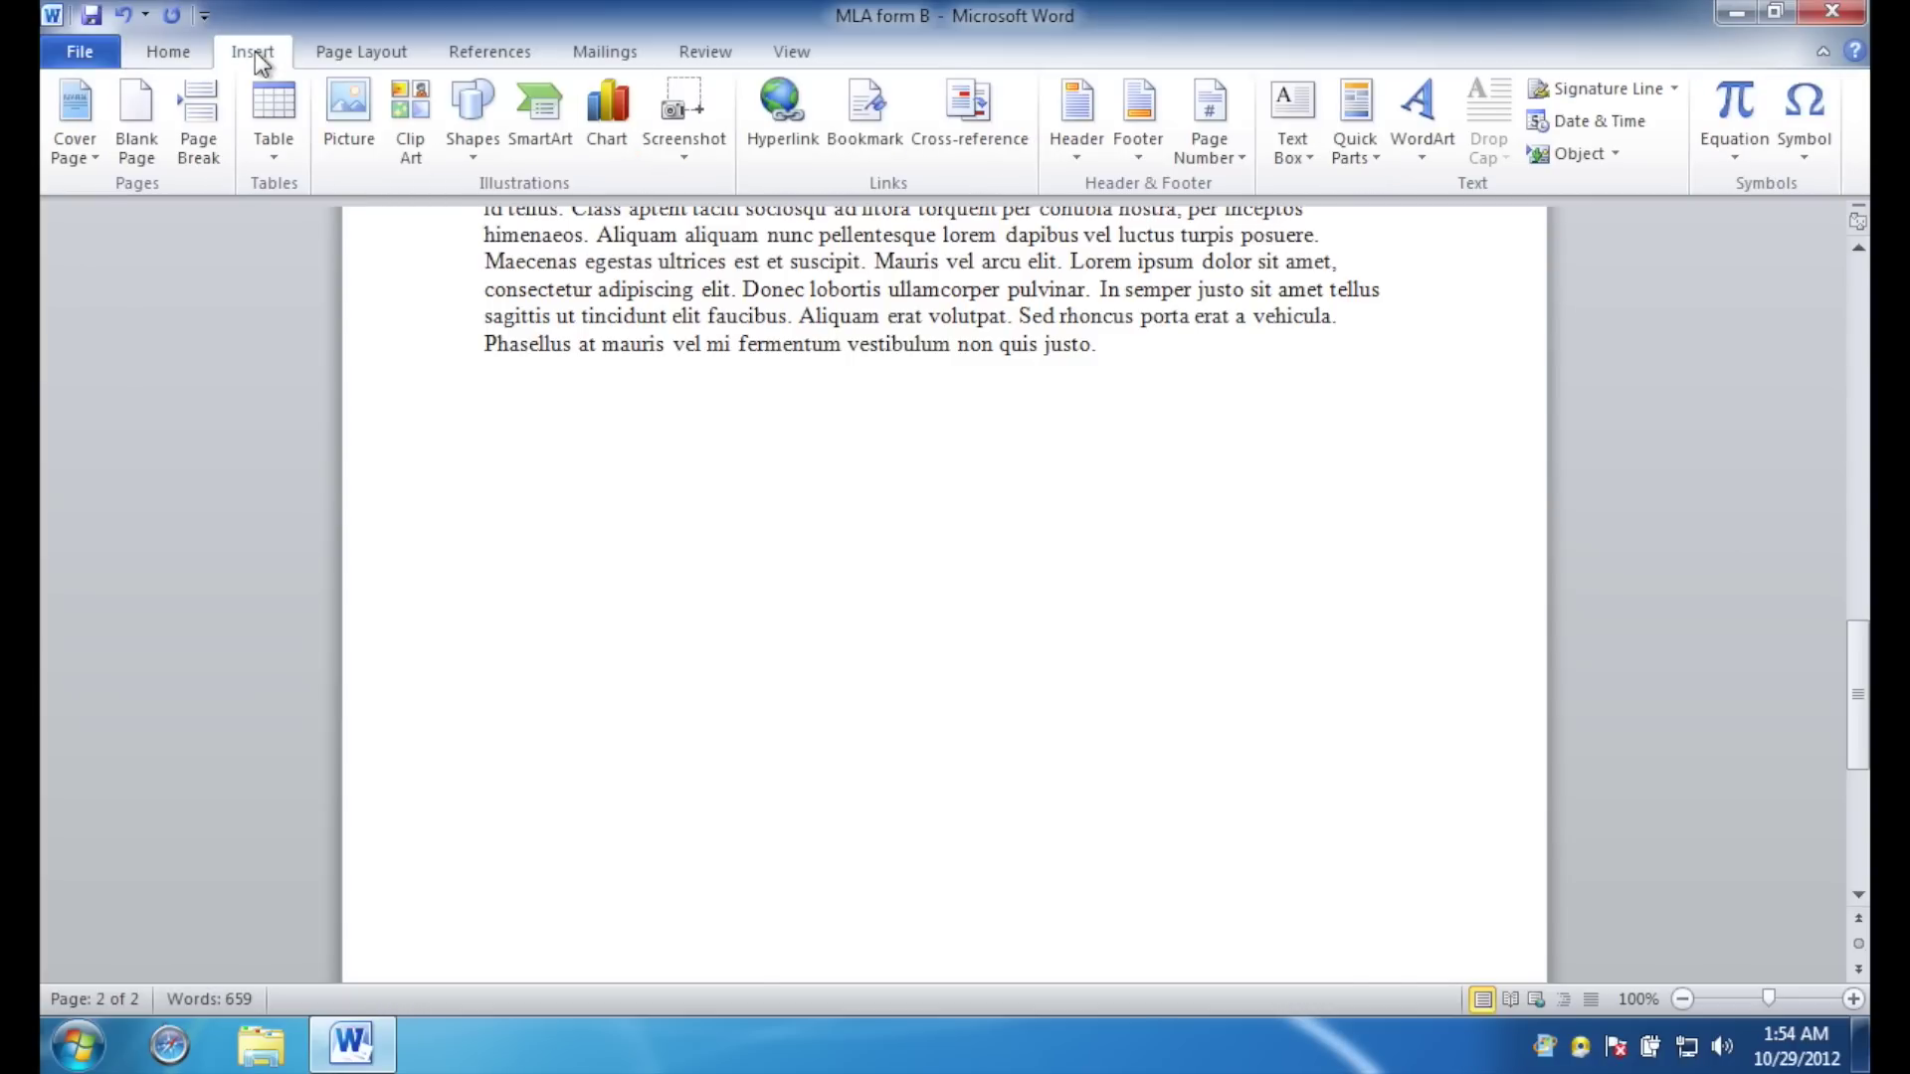
pyautogui.click(203, 139)
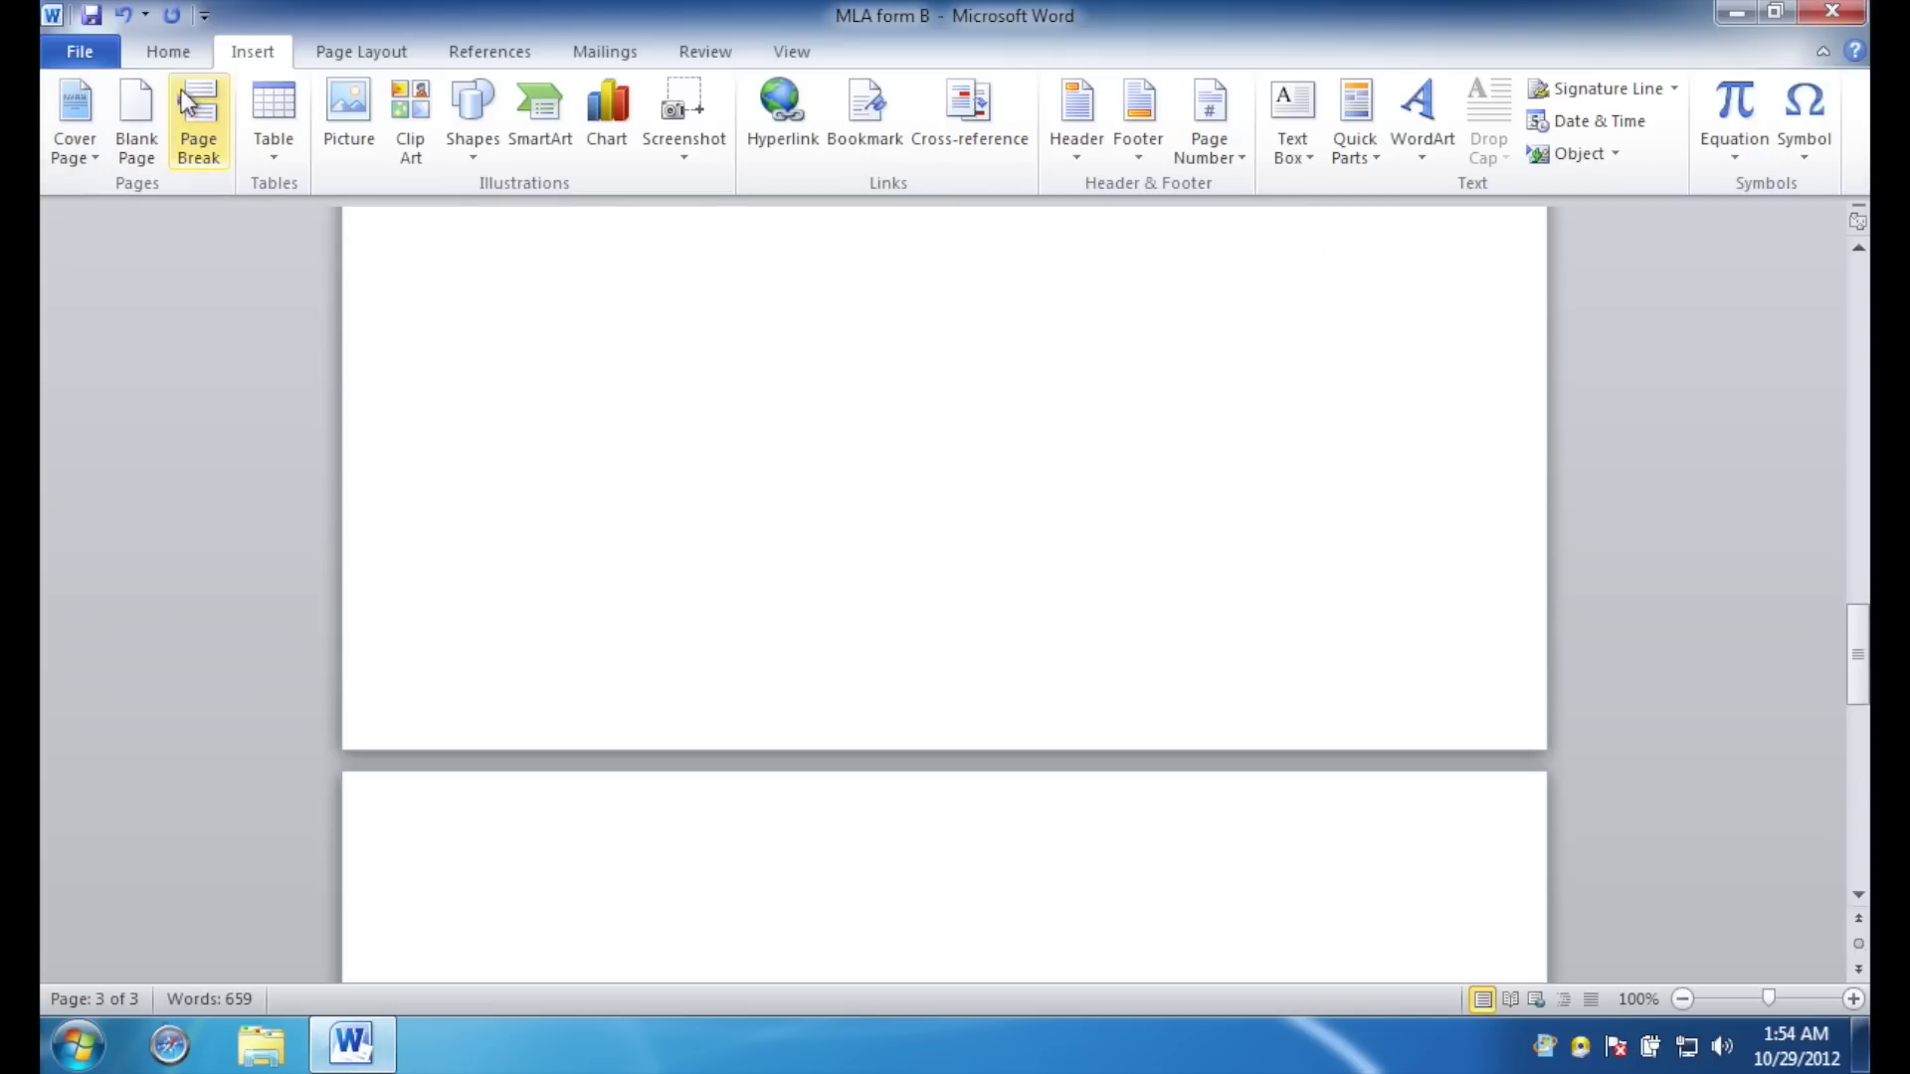
# Type a centered 'Works Cited' heading on the new page.
pyautogui.click(170, 53)
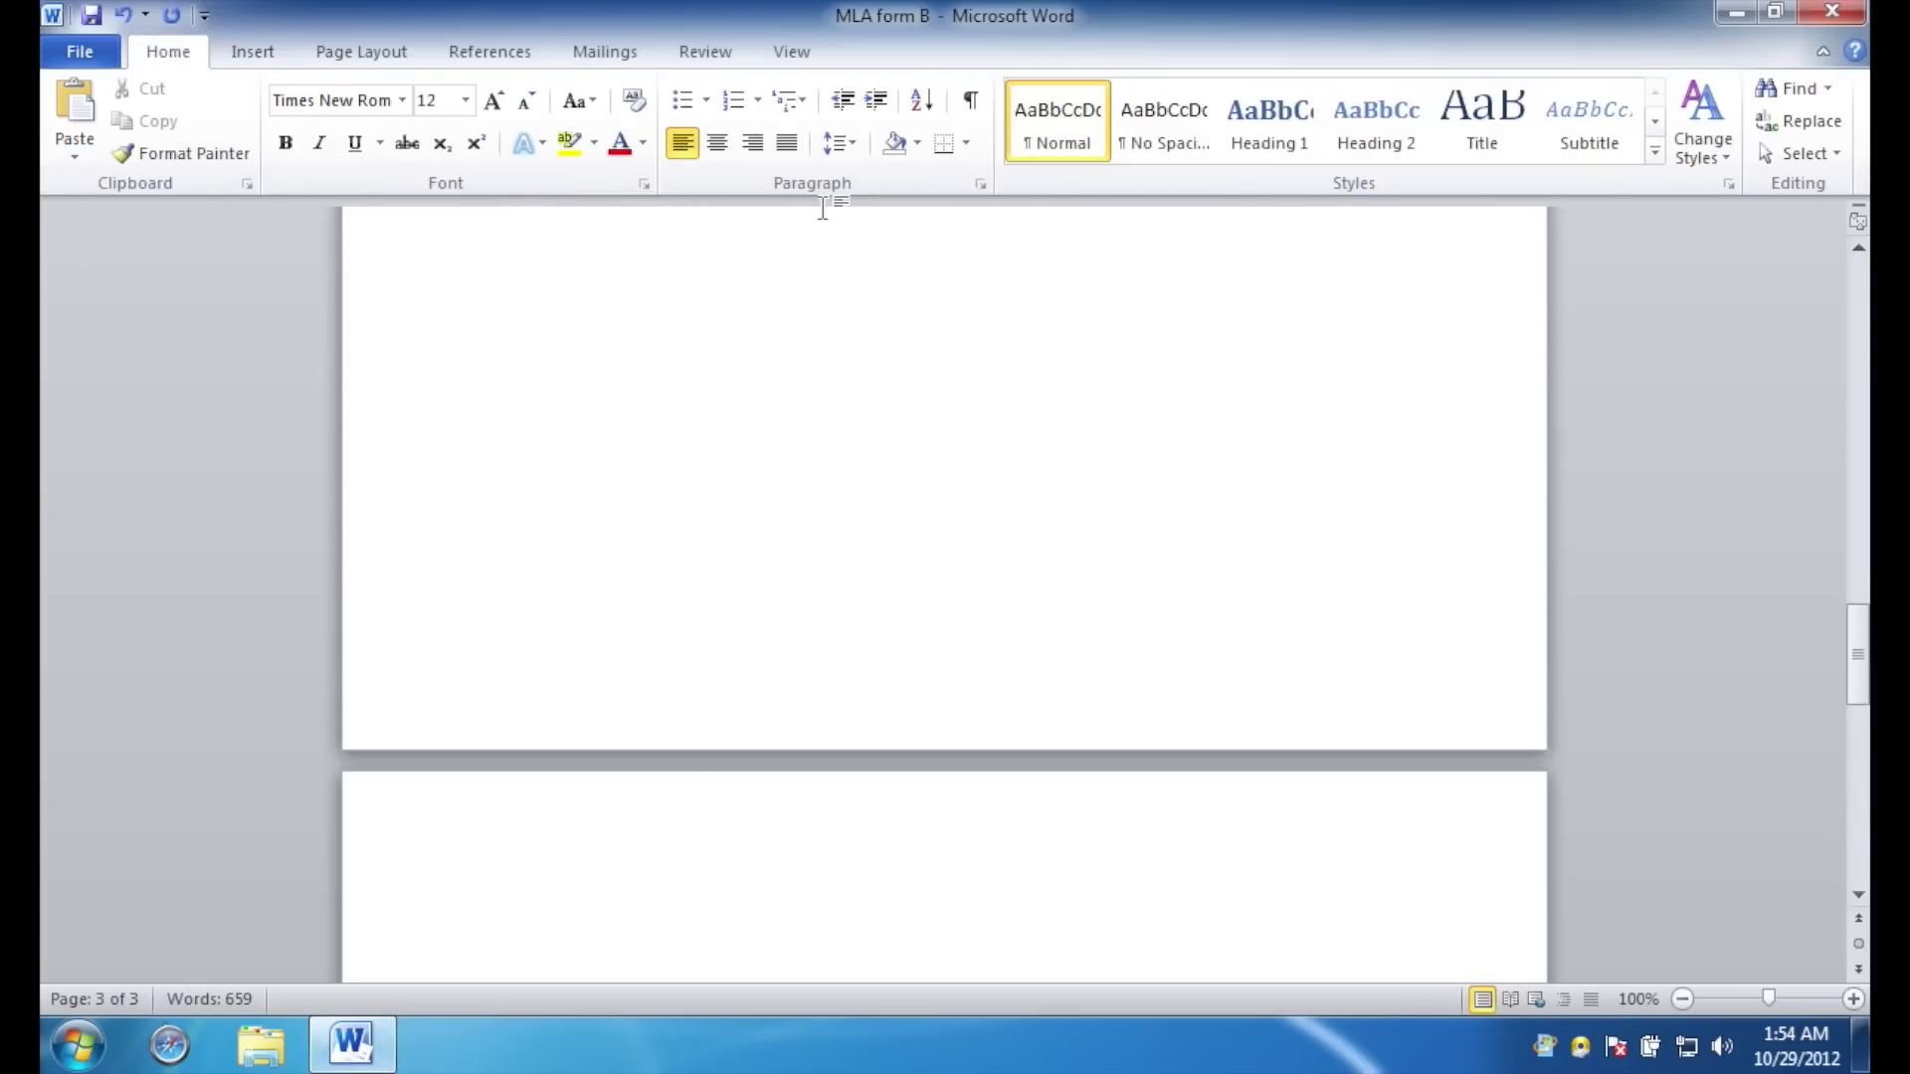
pyautogui.click(718, 144)
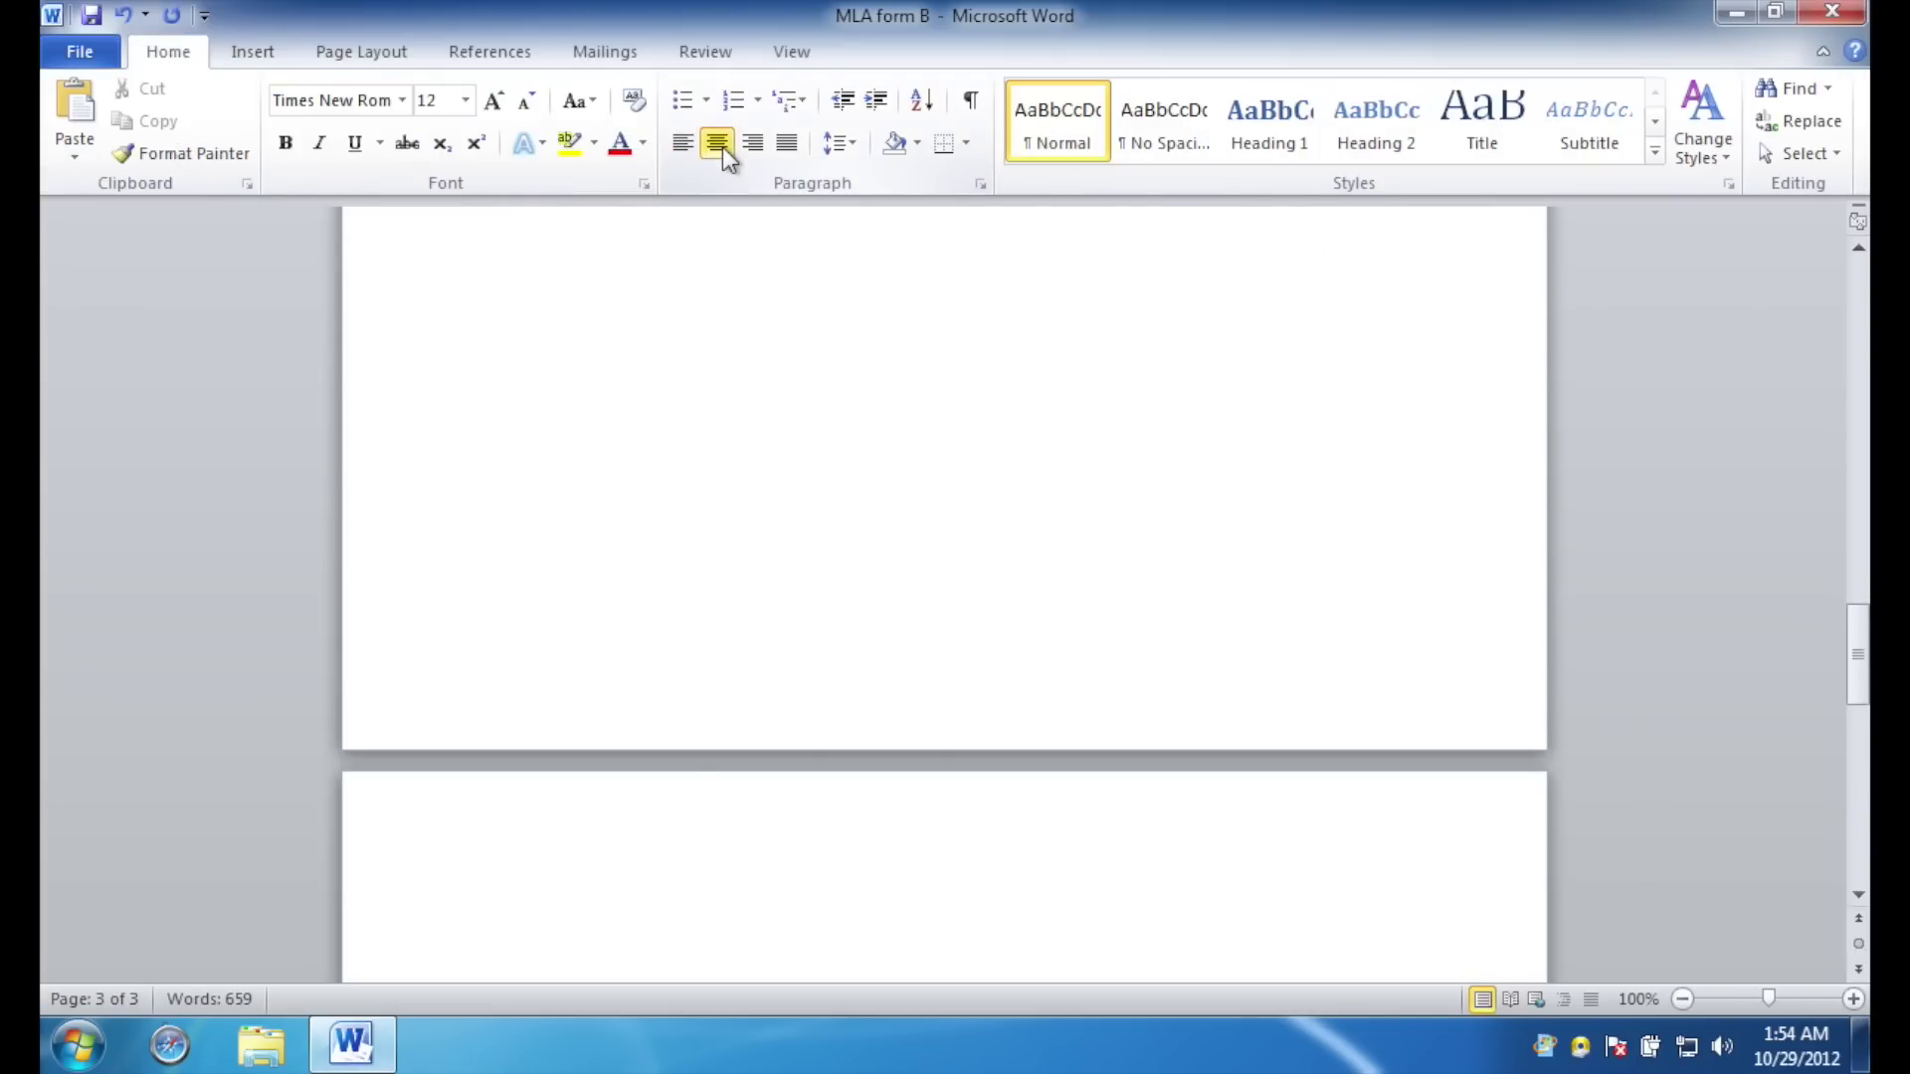
pyautogui.scroll(-5, 878, 683)
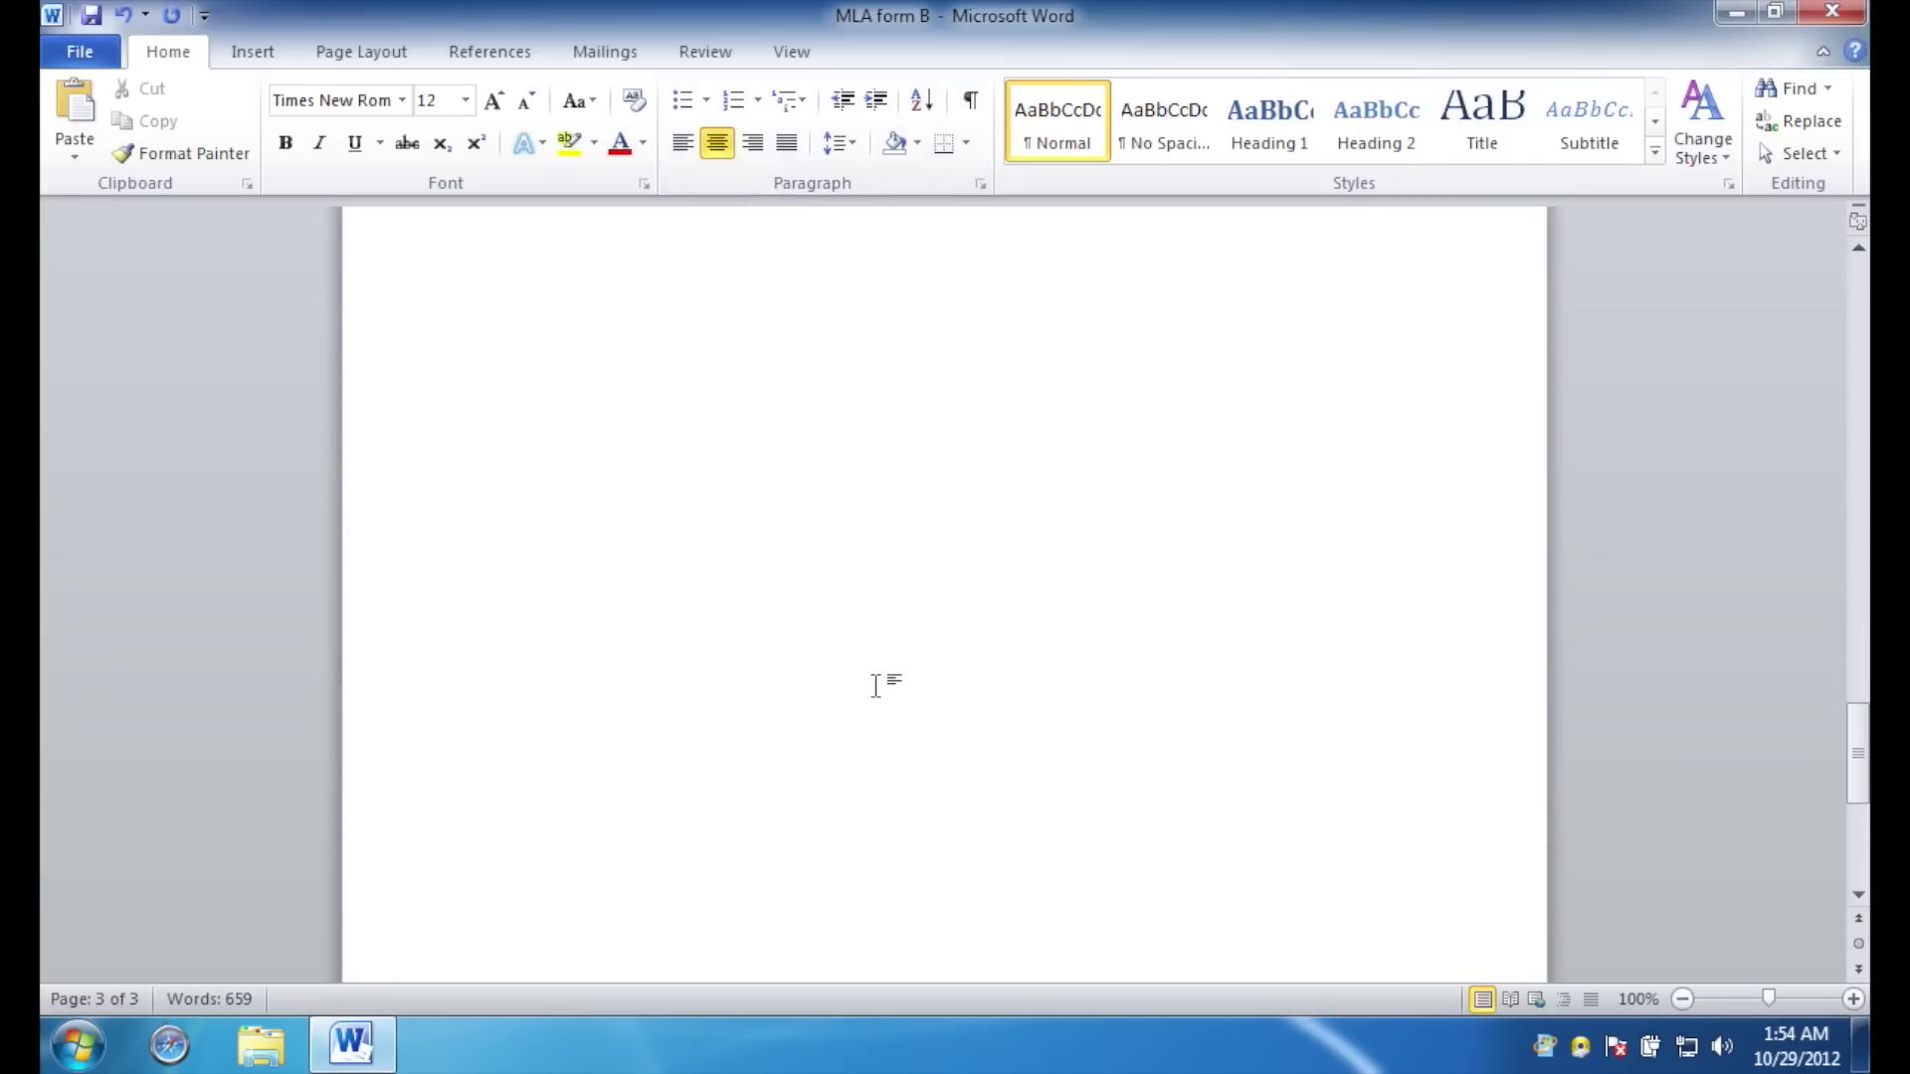
pyautogui.scroll(3, 876, 686)
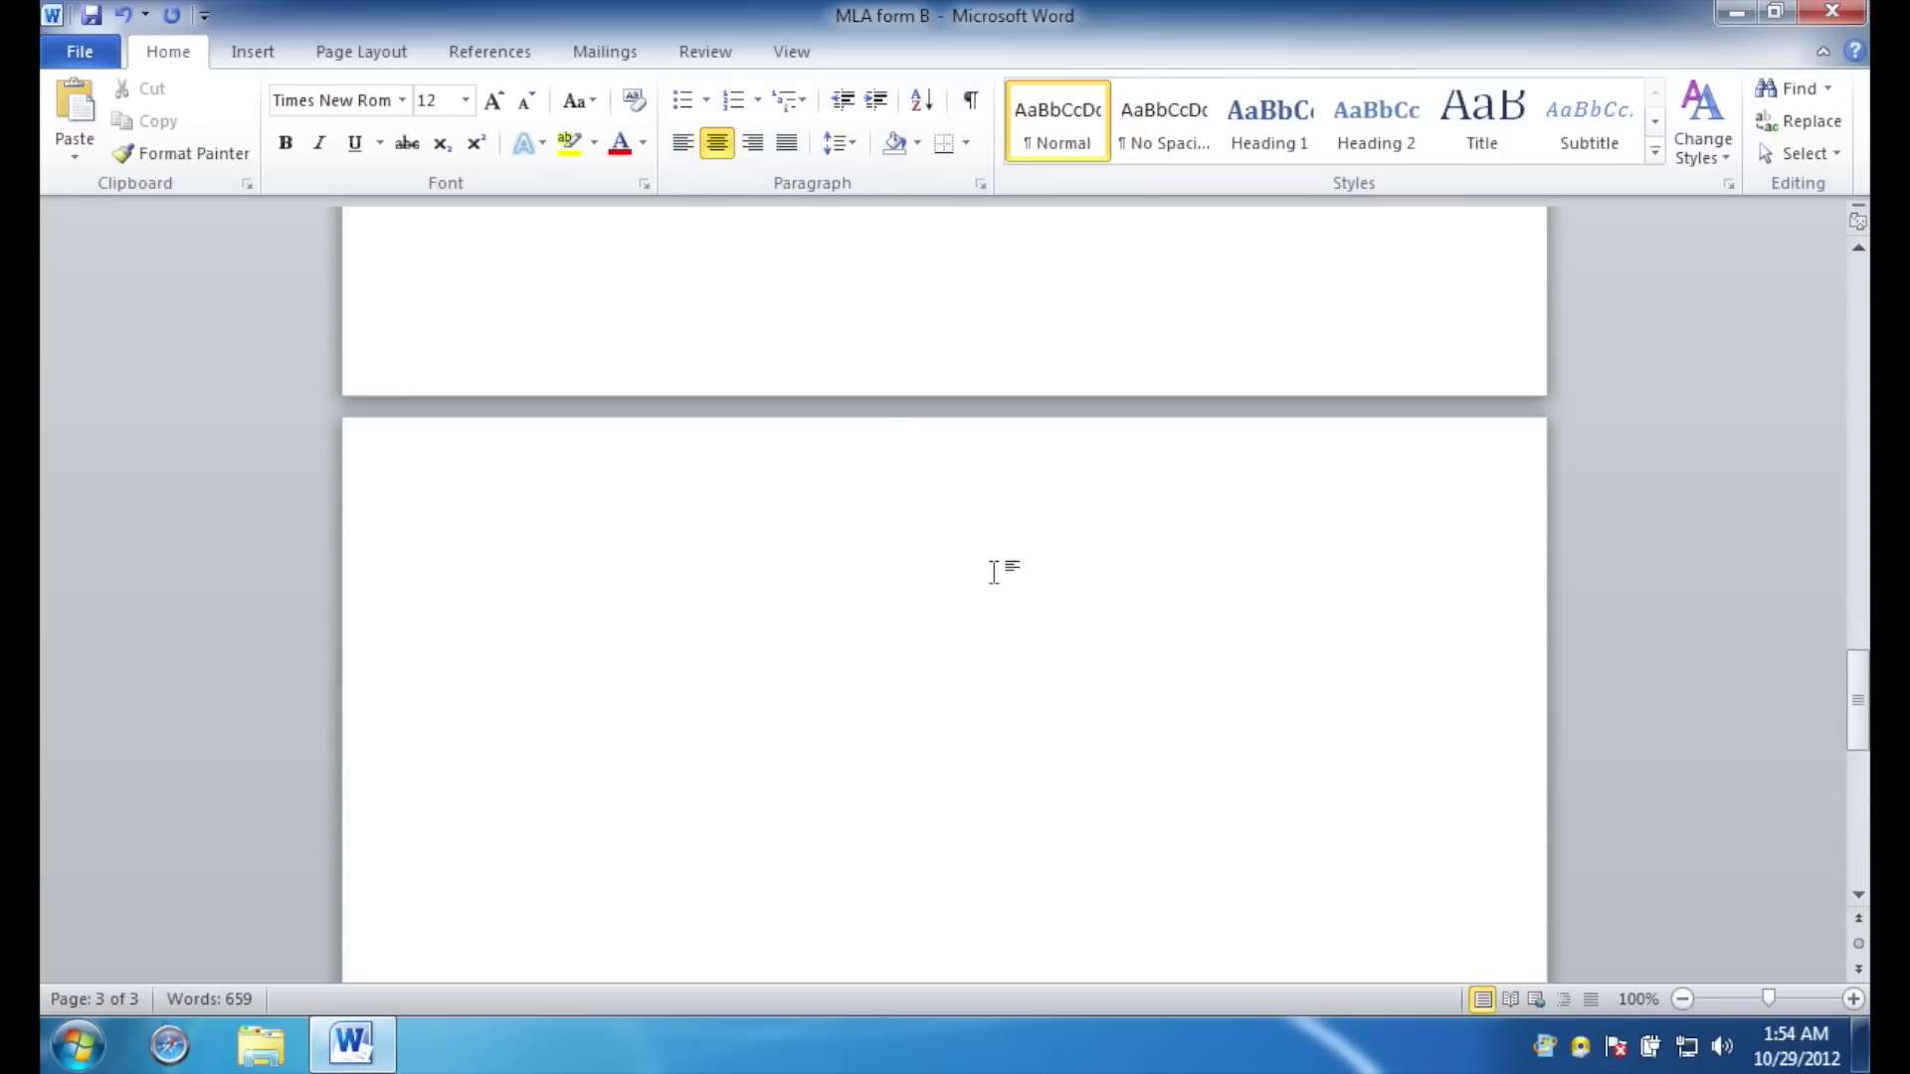
pyautogui.write('Works Cited')
pyautogui.press('Return')
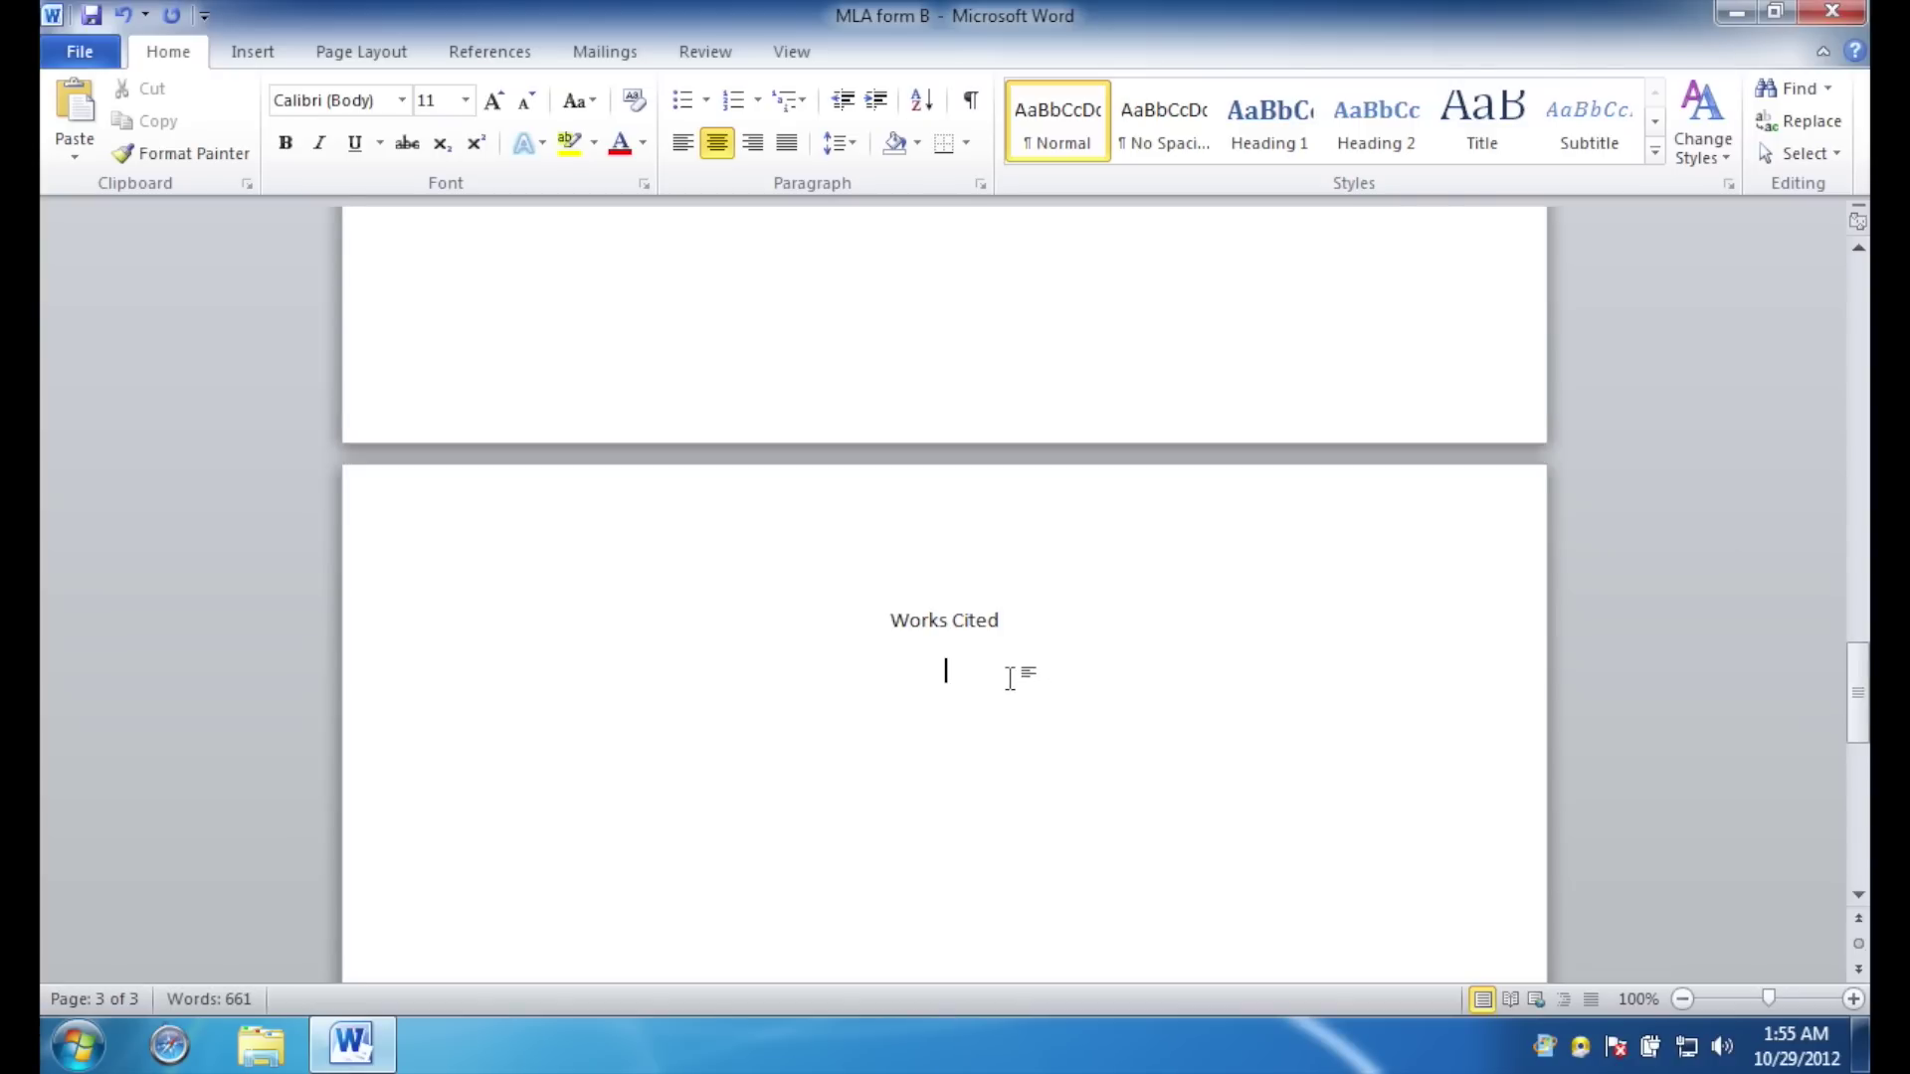
# Paste the four source entries left-aligned below the heading and select them.
pyautogui.click(685, 145)
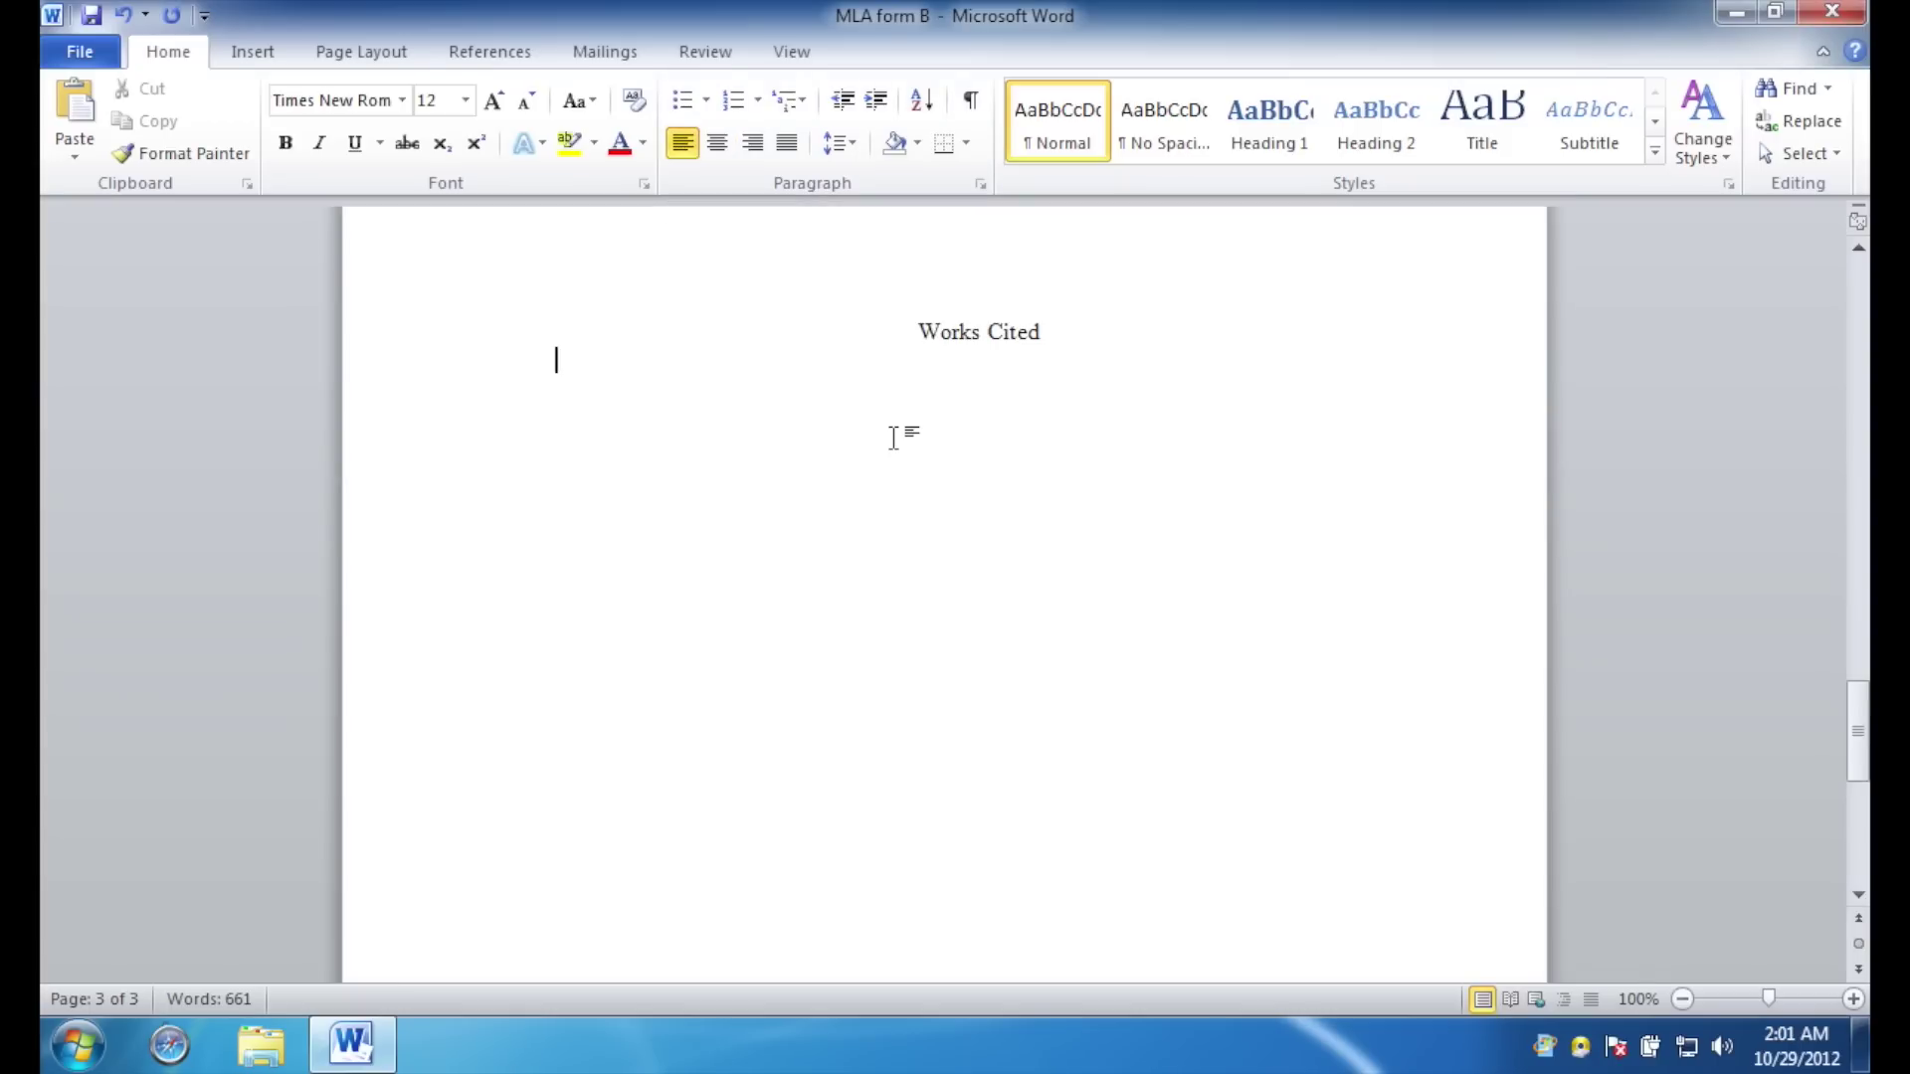
pyautogui.write('Becker, John E. "Science and the Sacred: From Walden to Tinker Creek." Thought: A Review of Culture and Ideas 62 (1987): 400-13. Print. Dillard, Annie. Pilgrim at Tinker Creek. New York: Harper, 1974. Print. Johnson, Sandra Humble. The Space Between: Literary Epiphany in the Work of Annie Dillard. Kent: Kent State UP, 1992. Print. McIlroy, Gary. "Pilgrim at Tinker Creek and the Social Legacy of Walden."South Atlantic Quarterly 85.2 (1996): 111-16. Print.')
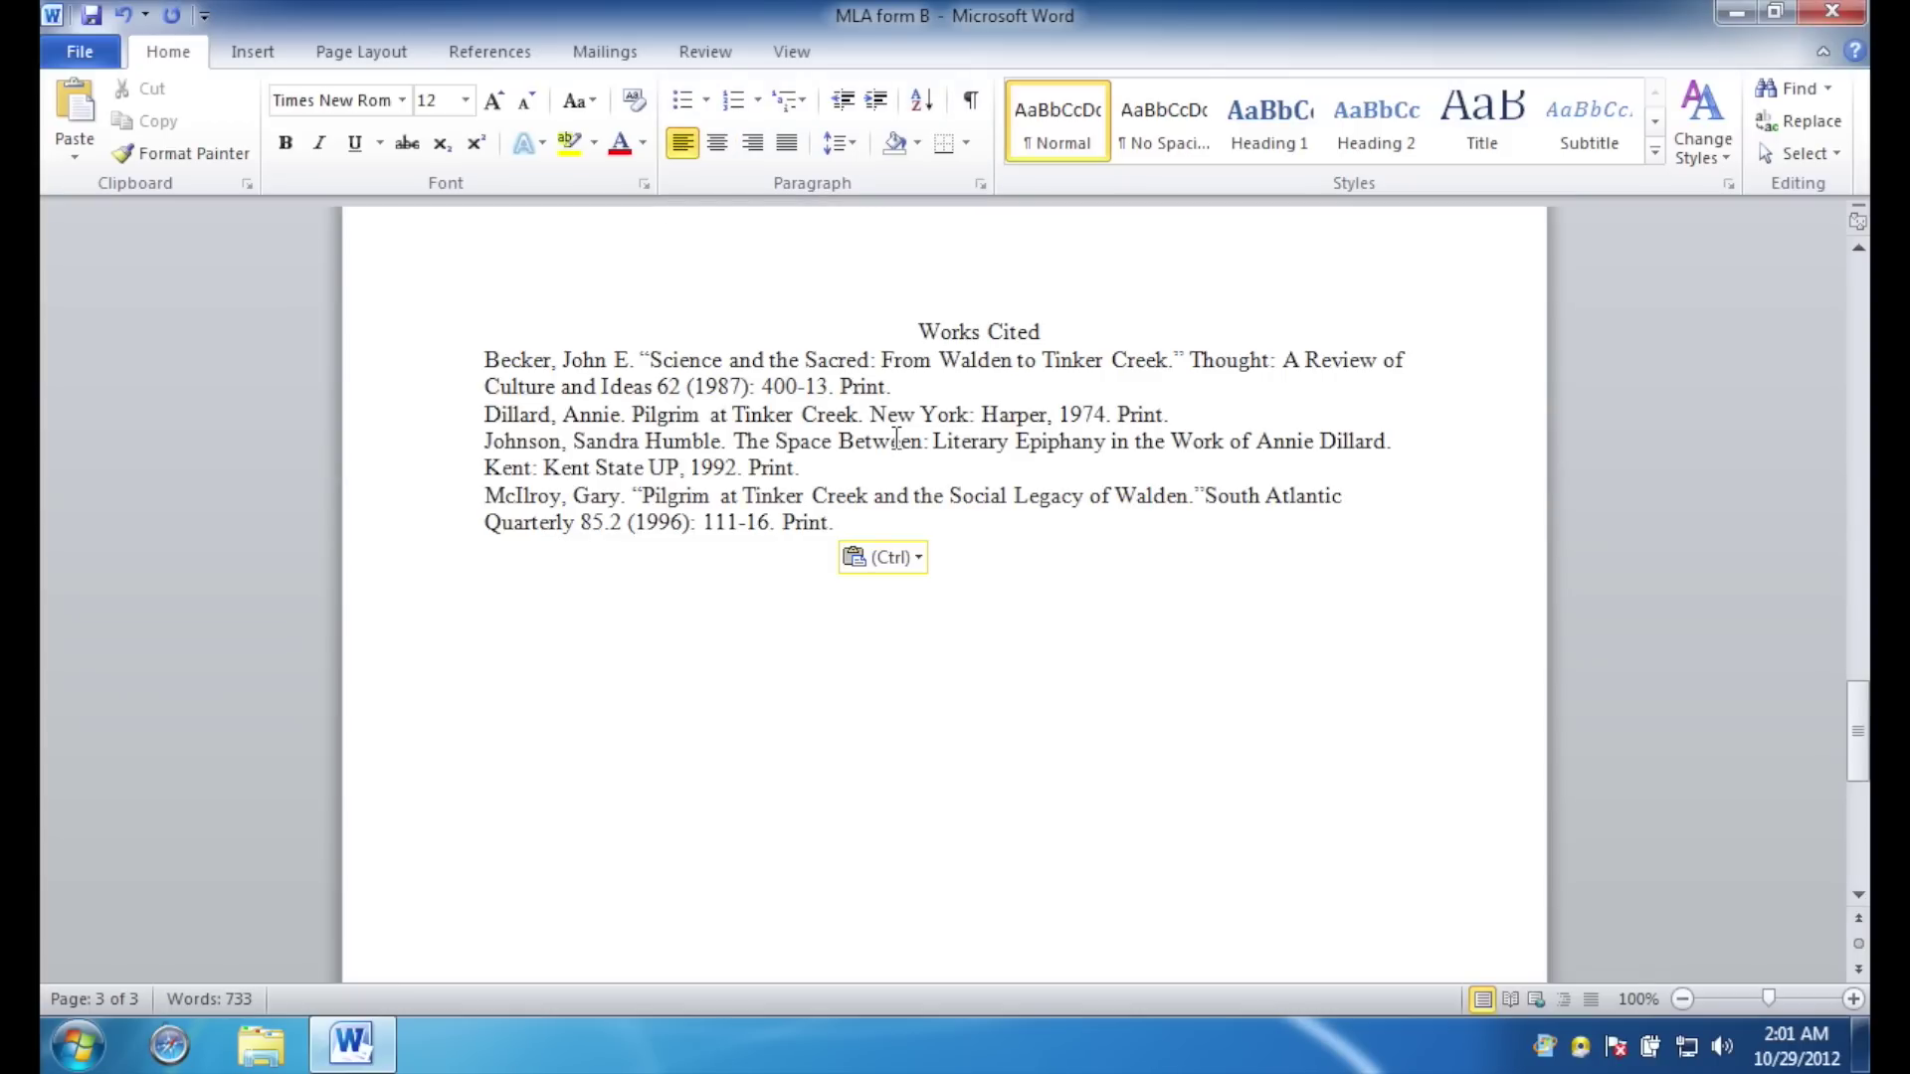
pyautogui.click(860, 525)
pyautogui.moveTo(860, 524); pyautogui.dragTo(380, 346)
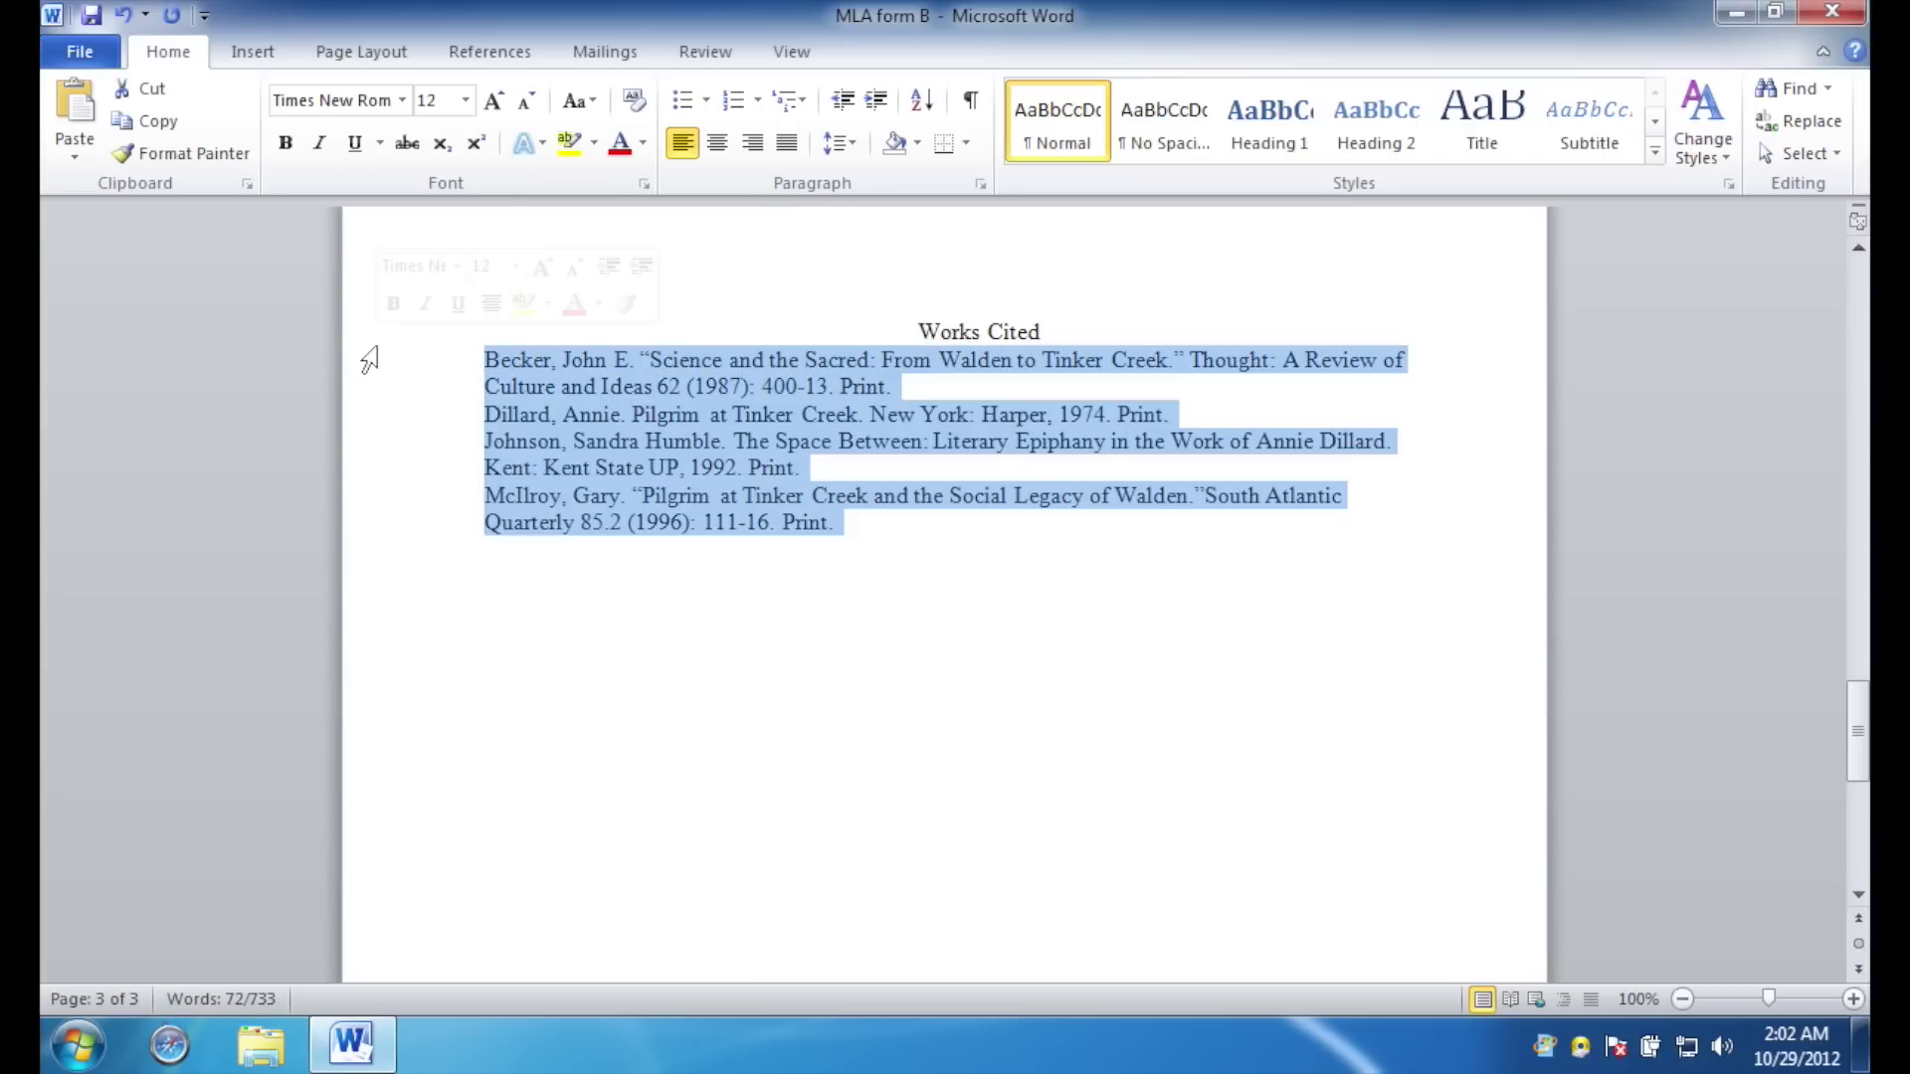
# Show the ruler and give the selected entries a 0.5-inch hanging indent.
pyautogui.click(792, 52)
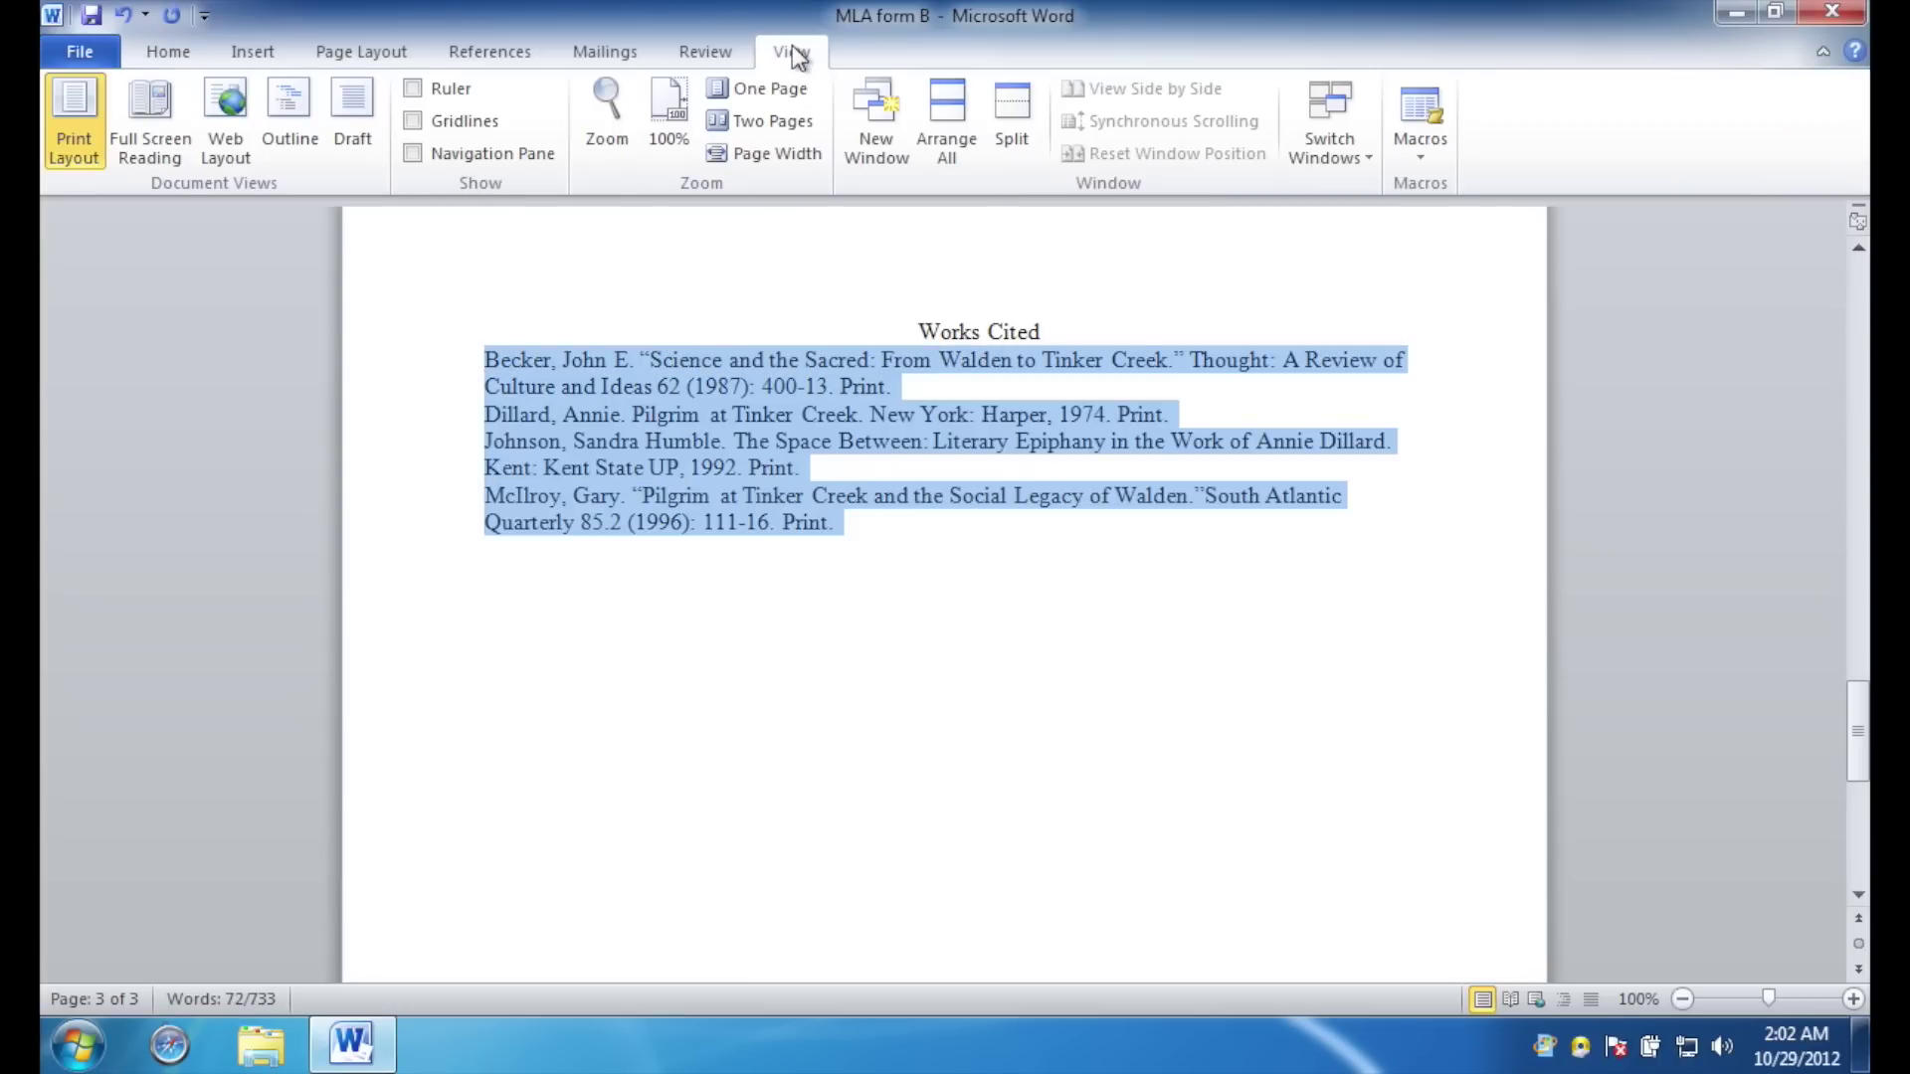
pyautogui.click(414, 89)
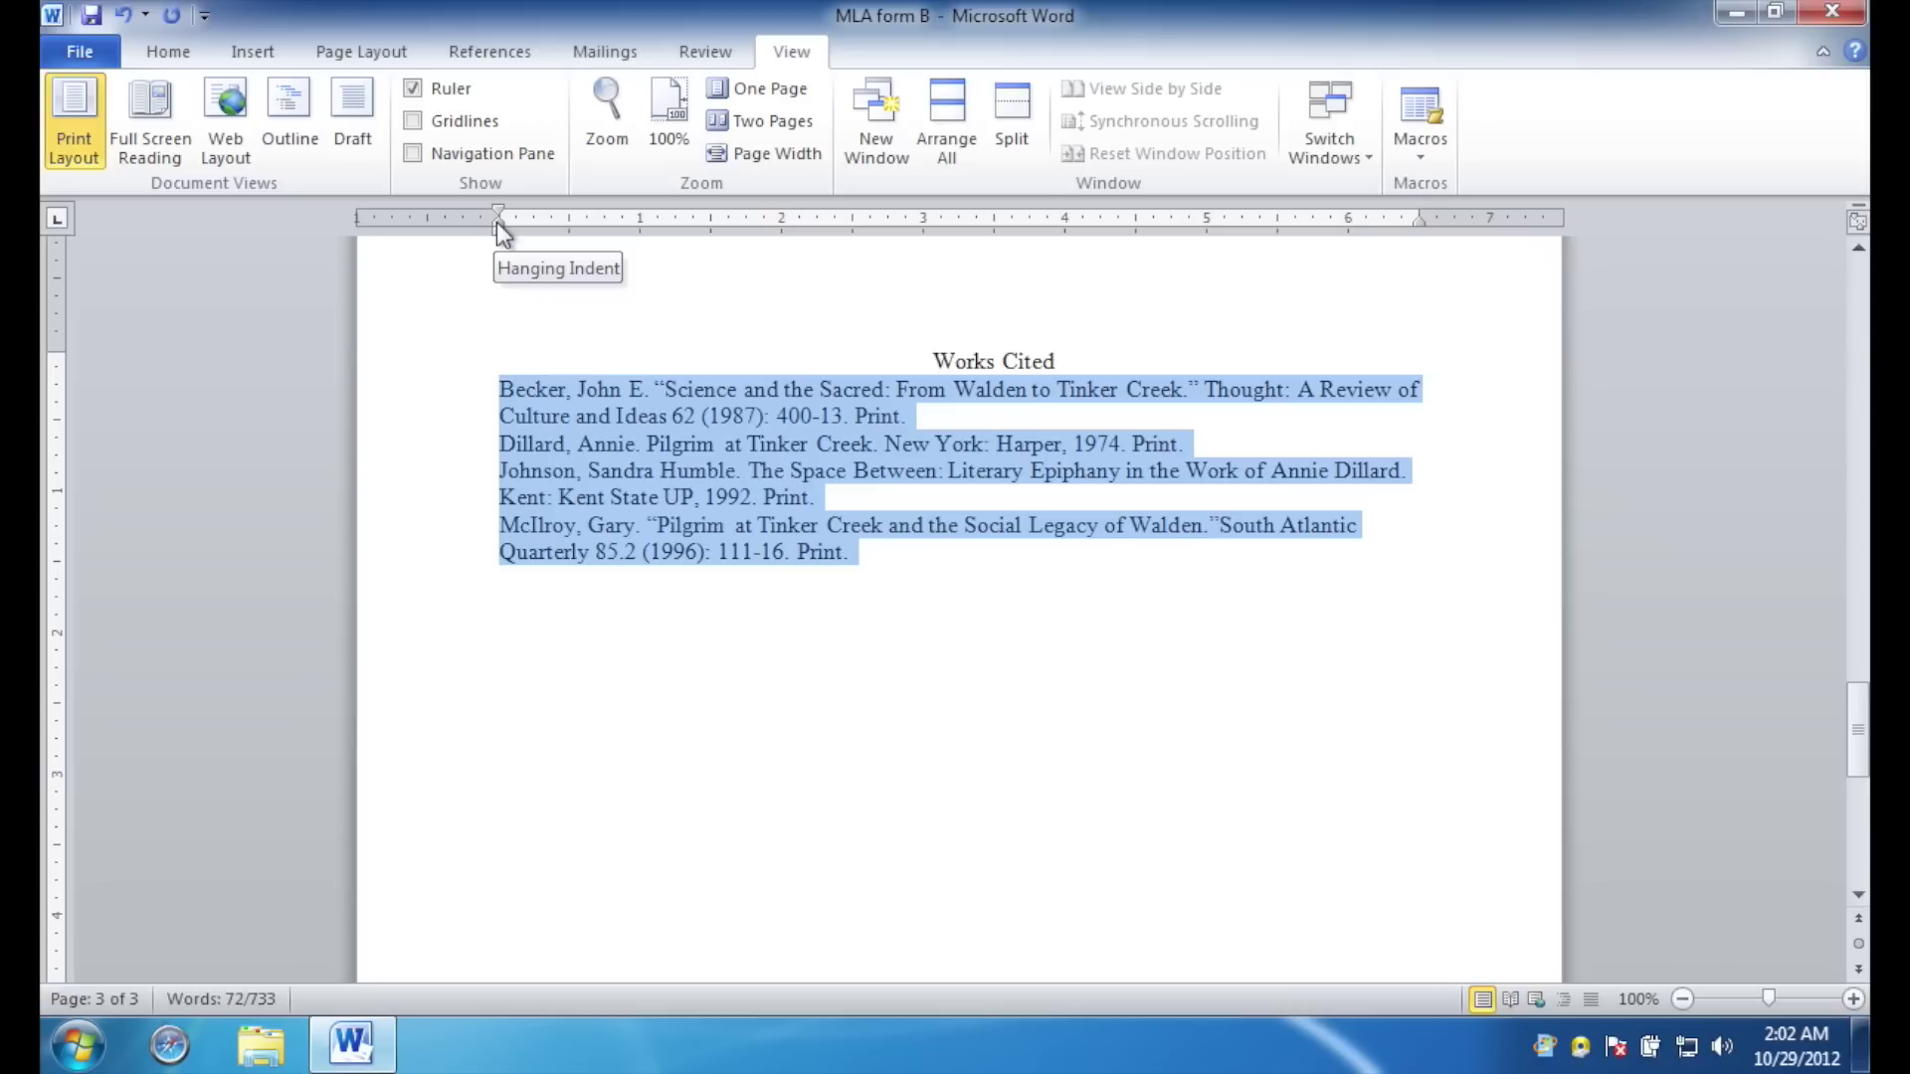
pyautogui.moveTo(497, 223); pyautogui.dragTo(570, 229)
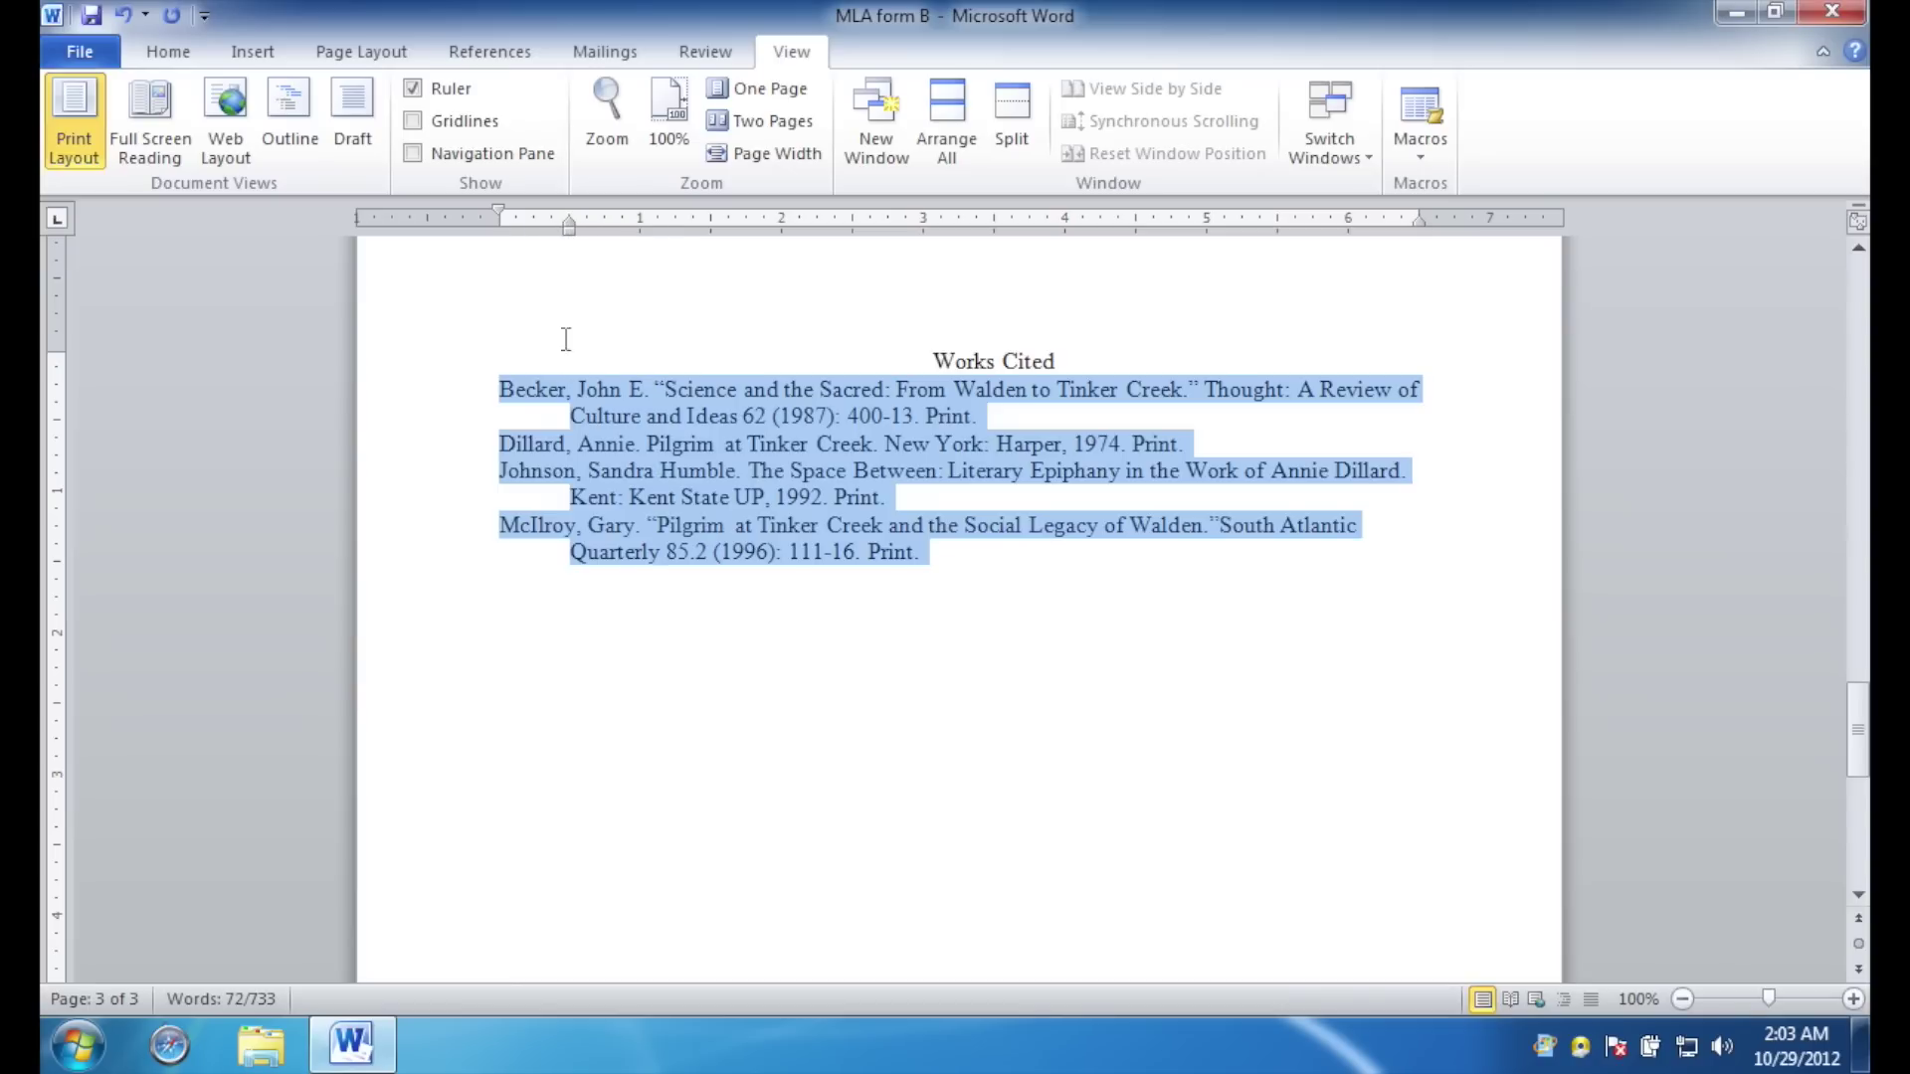
# Verify the hanging indent on each of the four entries and return to the top.
pyautogui.click(573, 408)
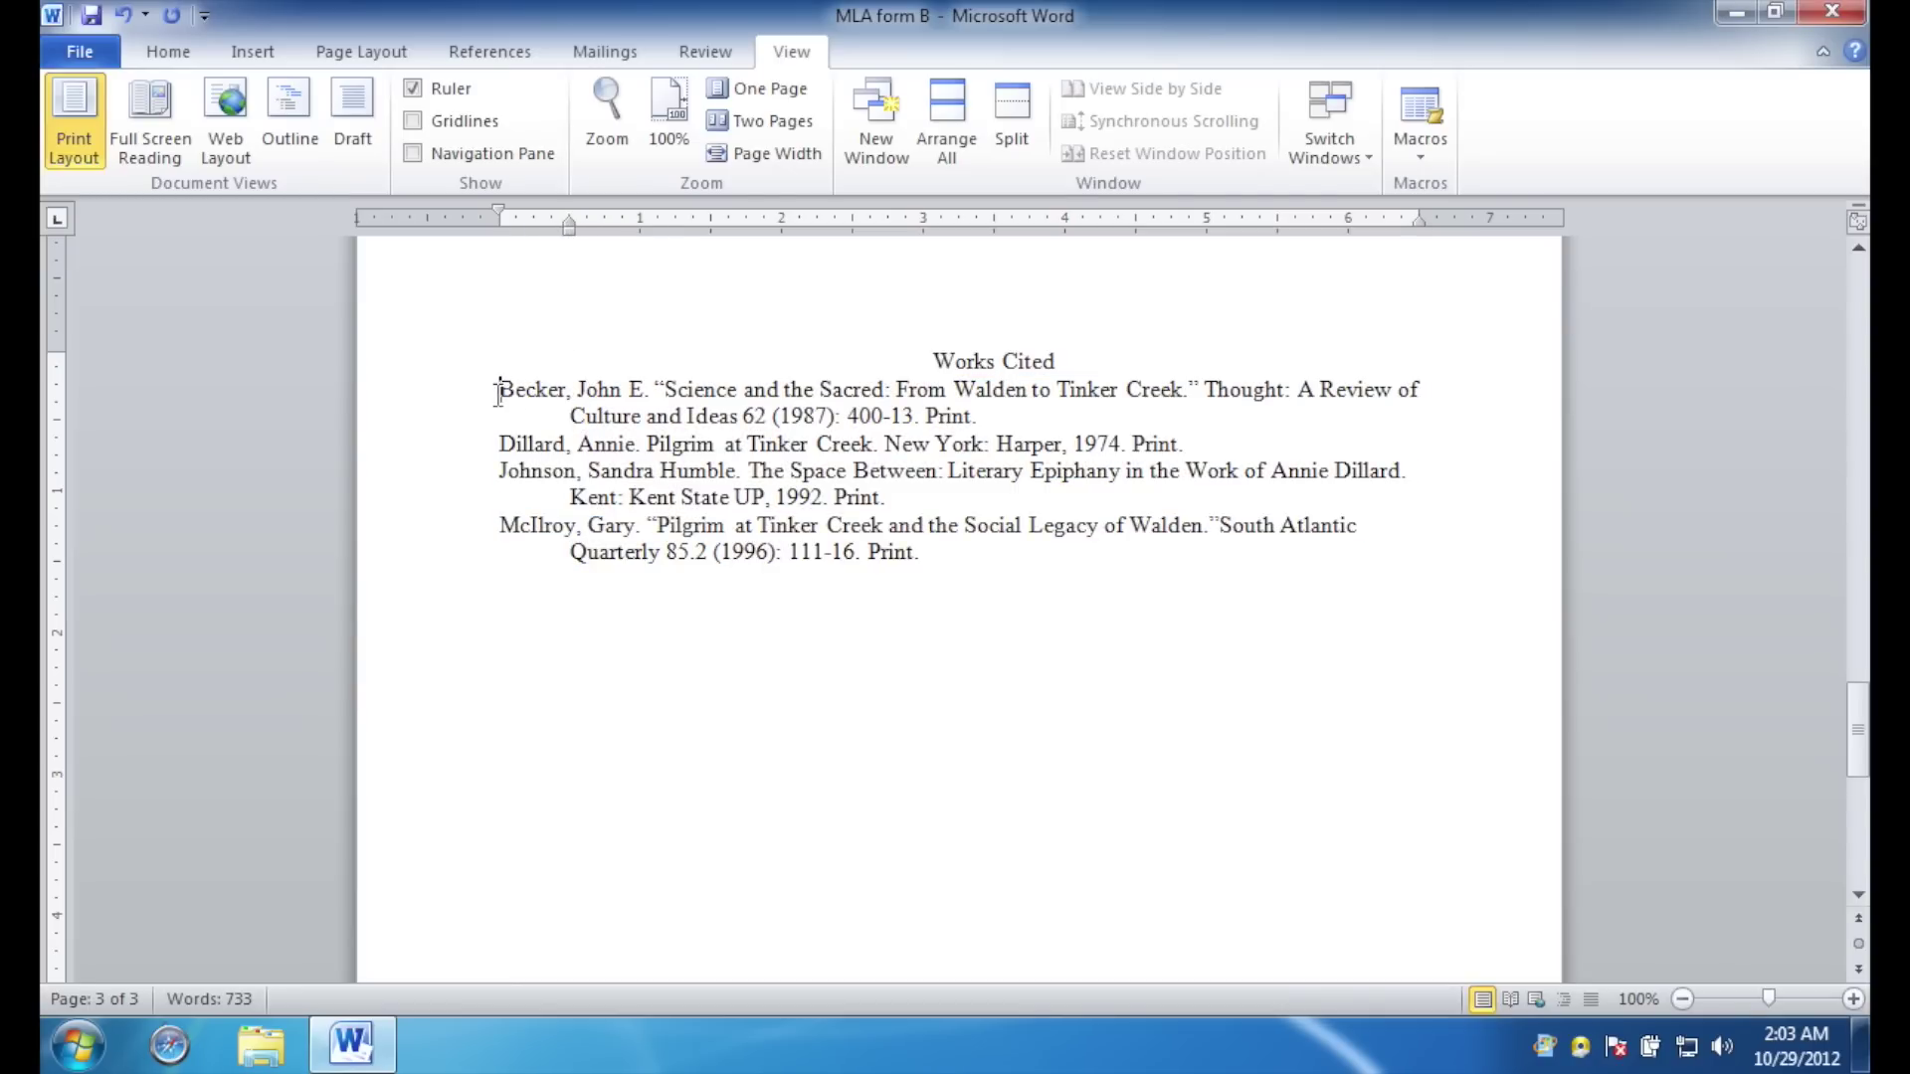
pyautogui.moveTo(499, 389); pyautogui.dragTo(999, 418)
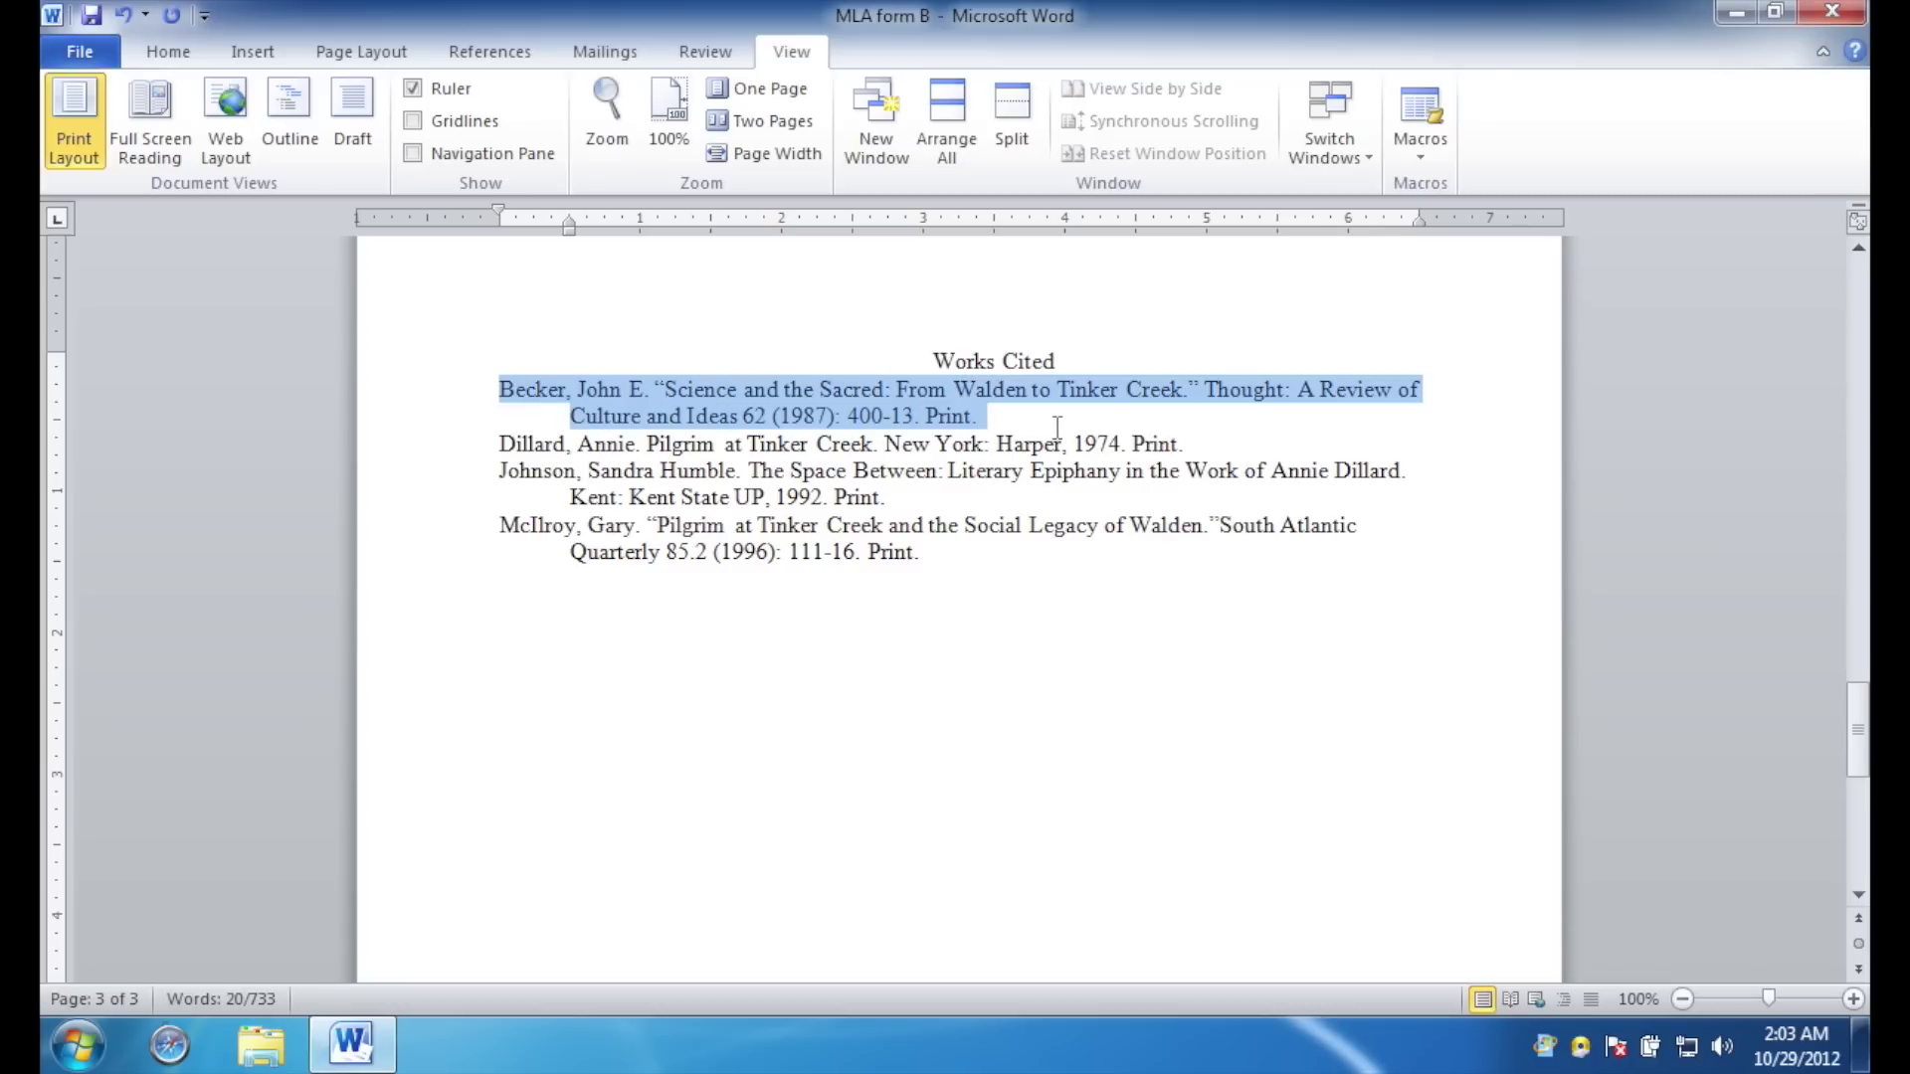
pyautogui.moveTo(490, 451); pyautogui.dragTo(1290, 438)
pyautogui.moveTo(500, 469); pyautogui.dragTo(915, 499)
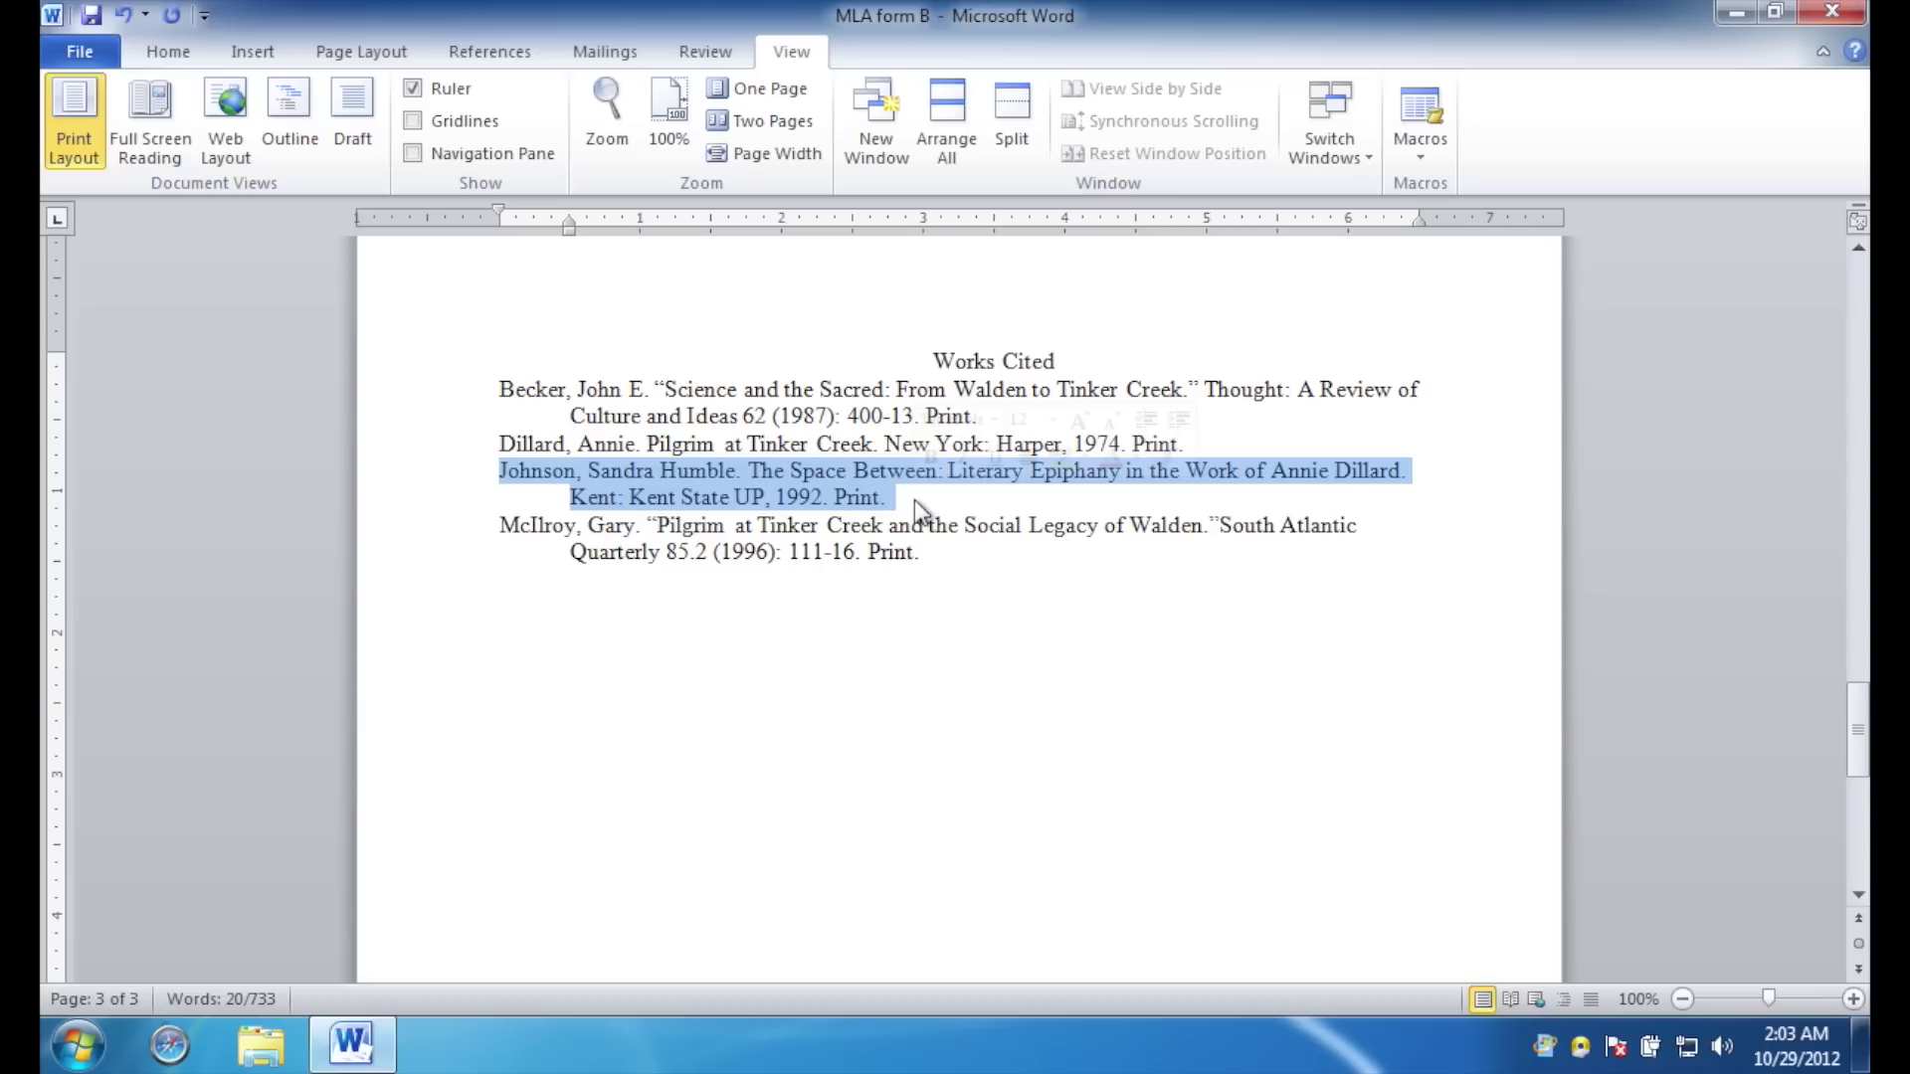
pyautogui.moveTo(499, 519); pyautogui.dragTo(925, 567)
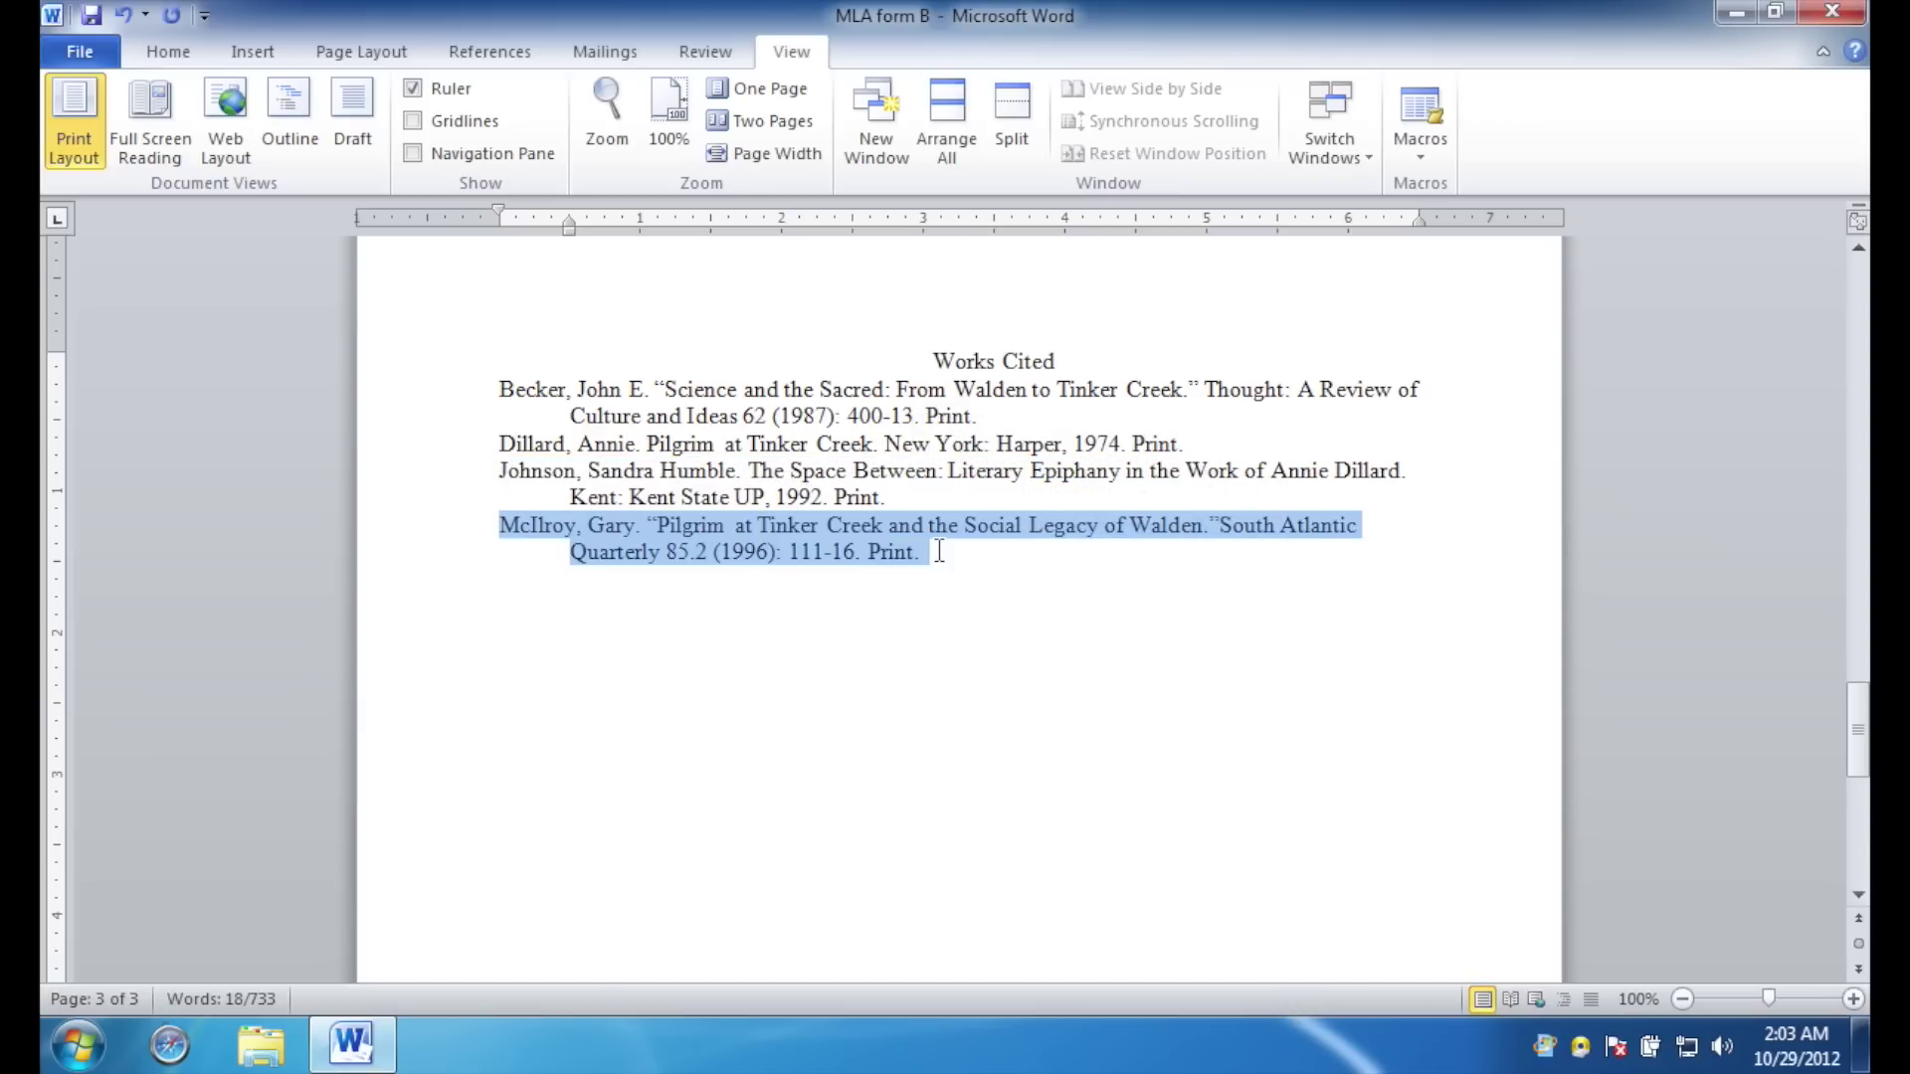
pyautogui.click(950, 557)
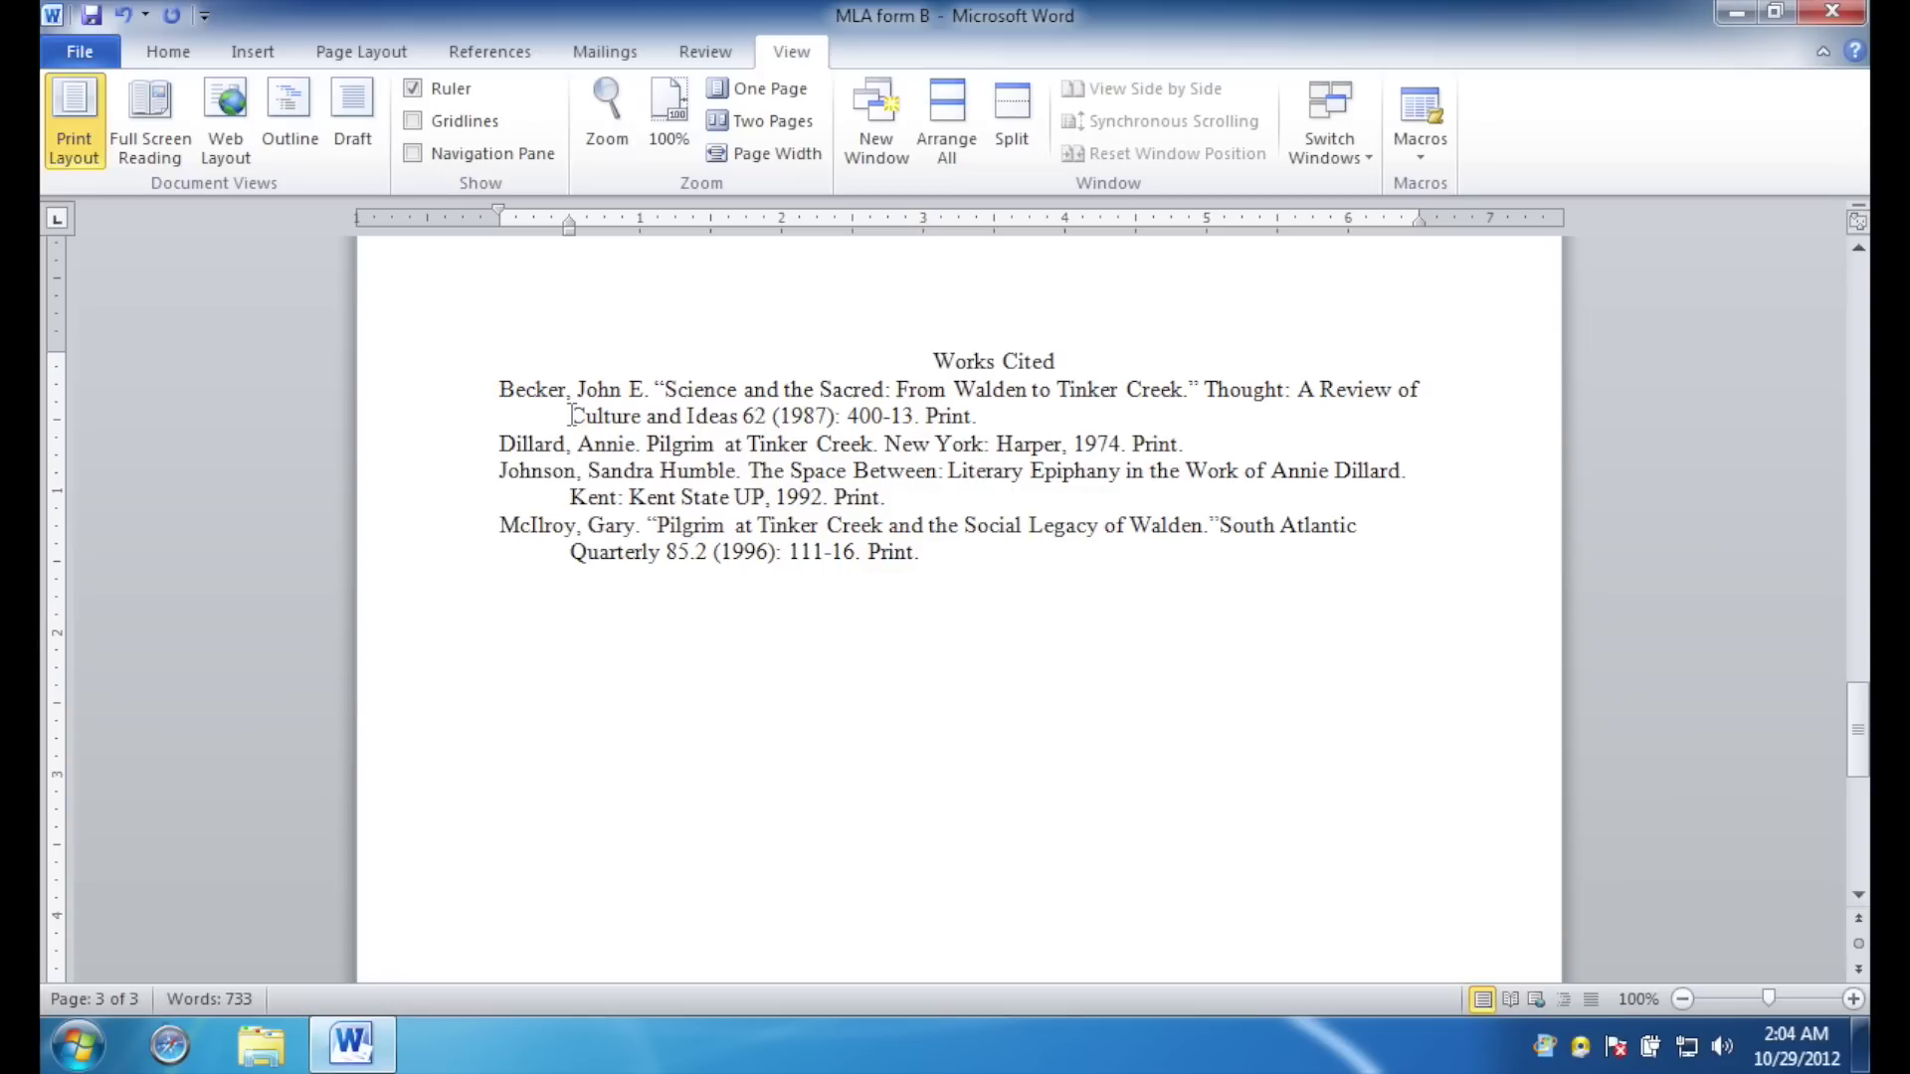
pyautogui.hotkey('ctrl', 'Home')
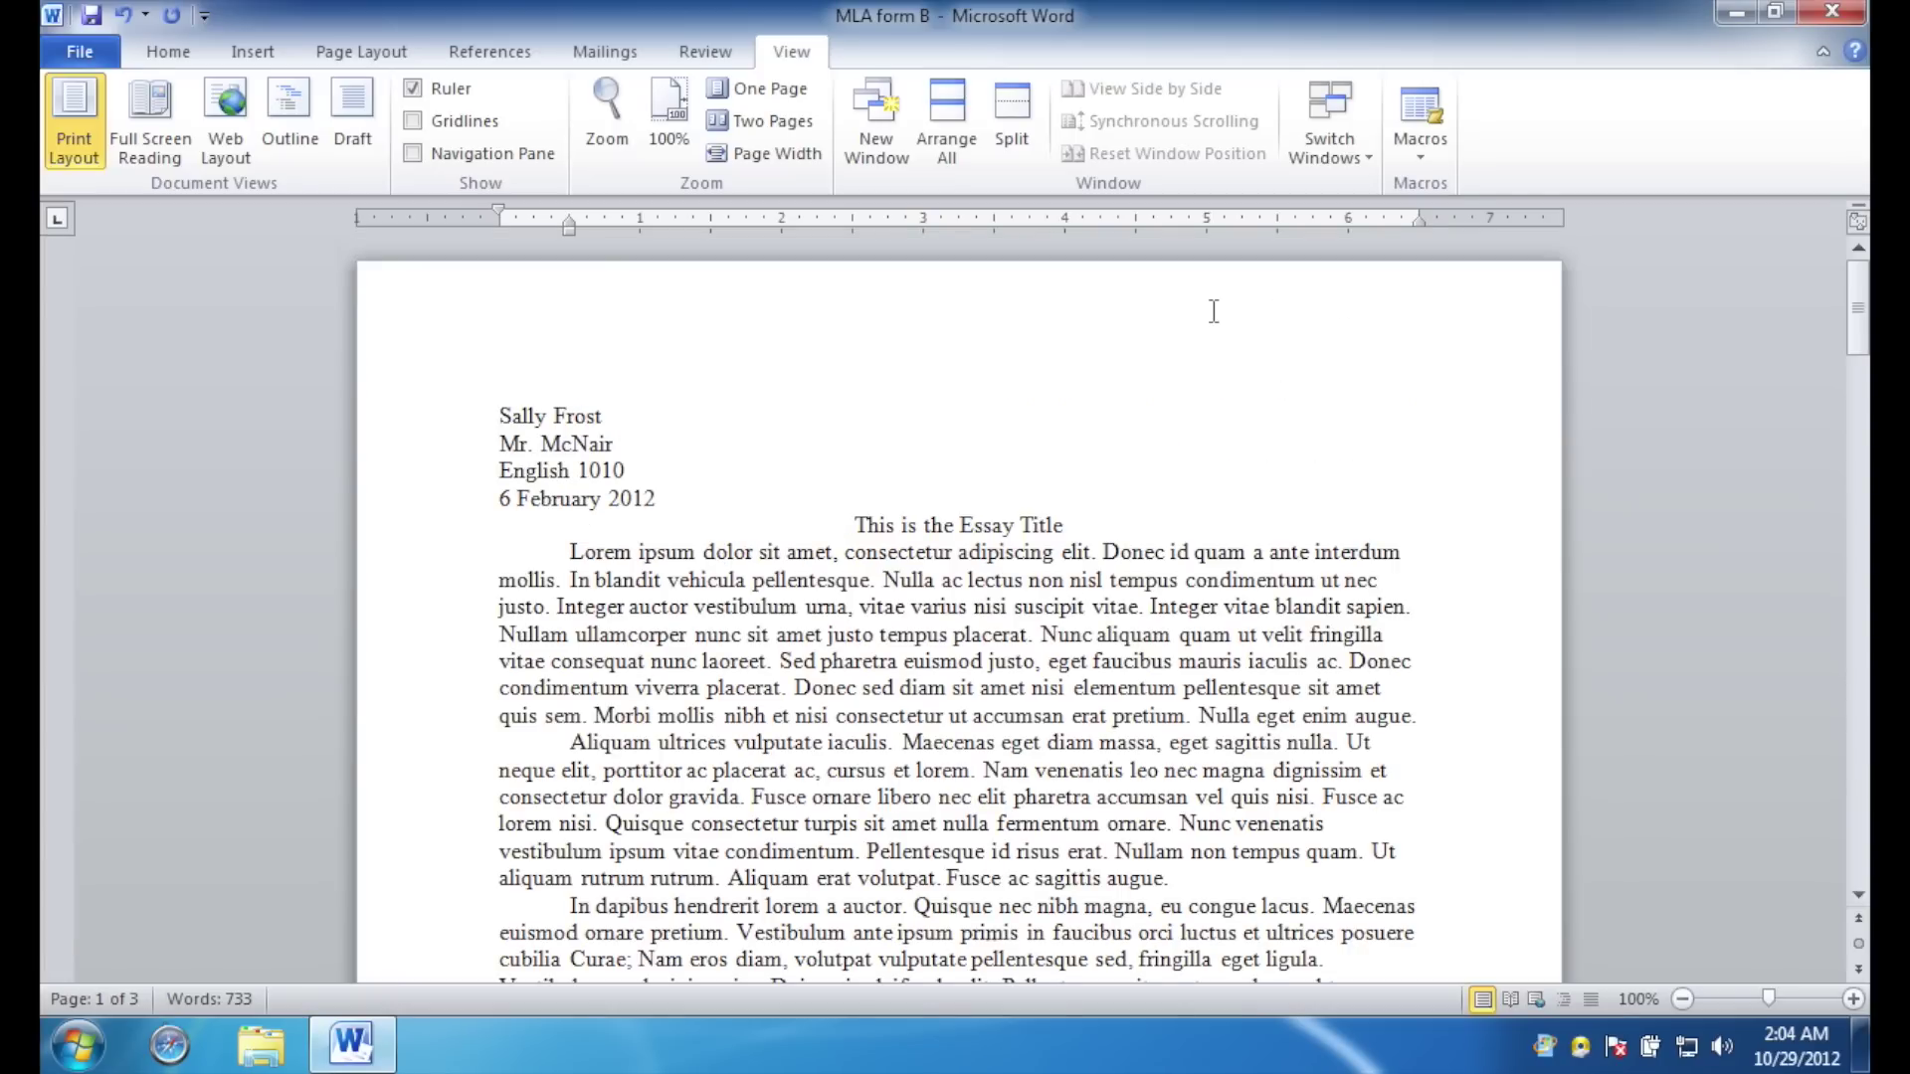
# Open the page header and right-align it.
pyautogui.click(1157, 319)
pyautogui.doubleClick(1158, 319)
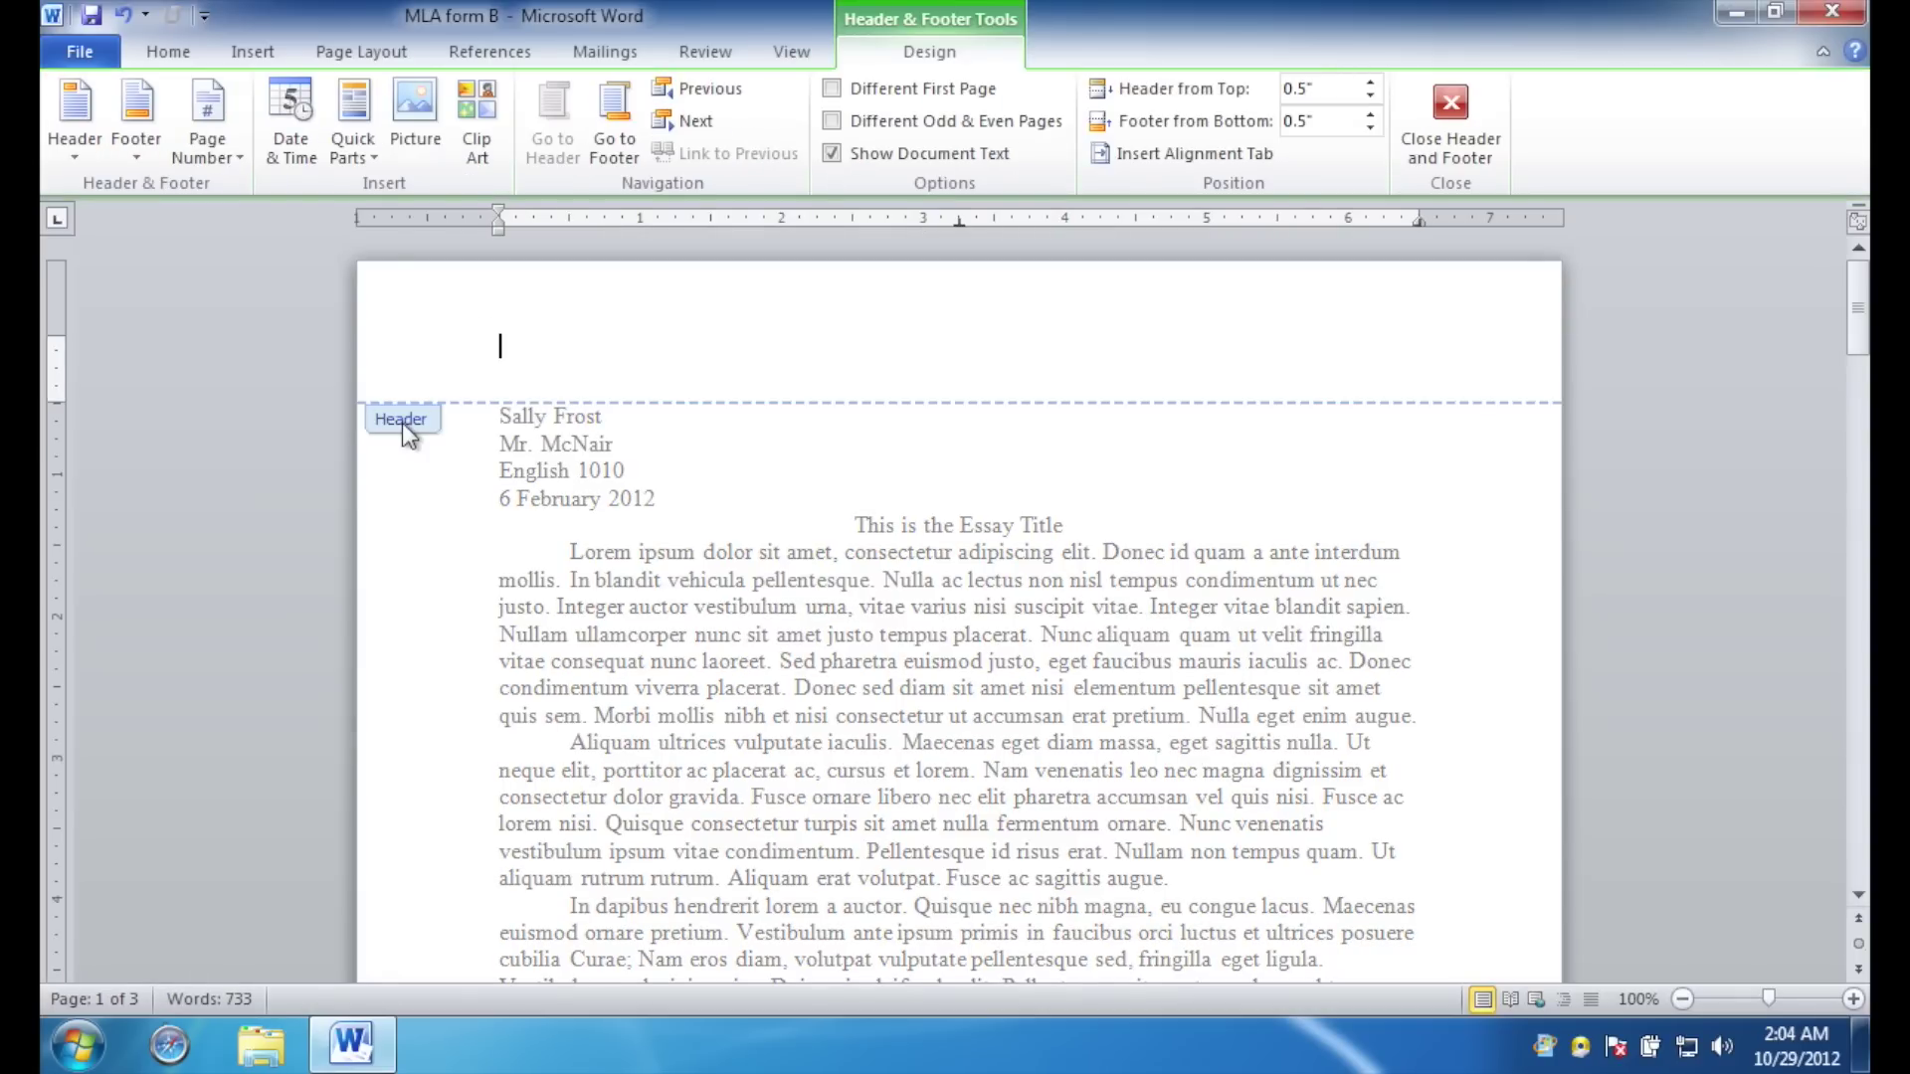
pyautogui.click(181, 55)
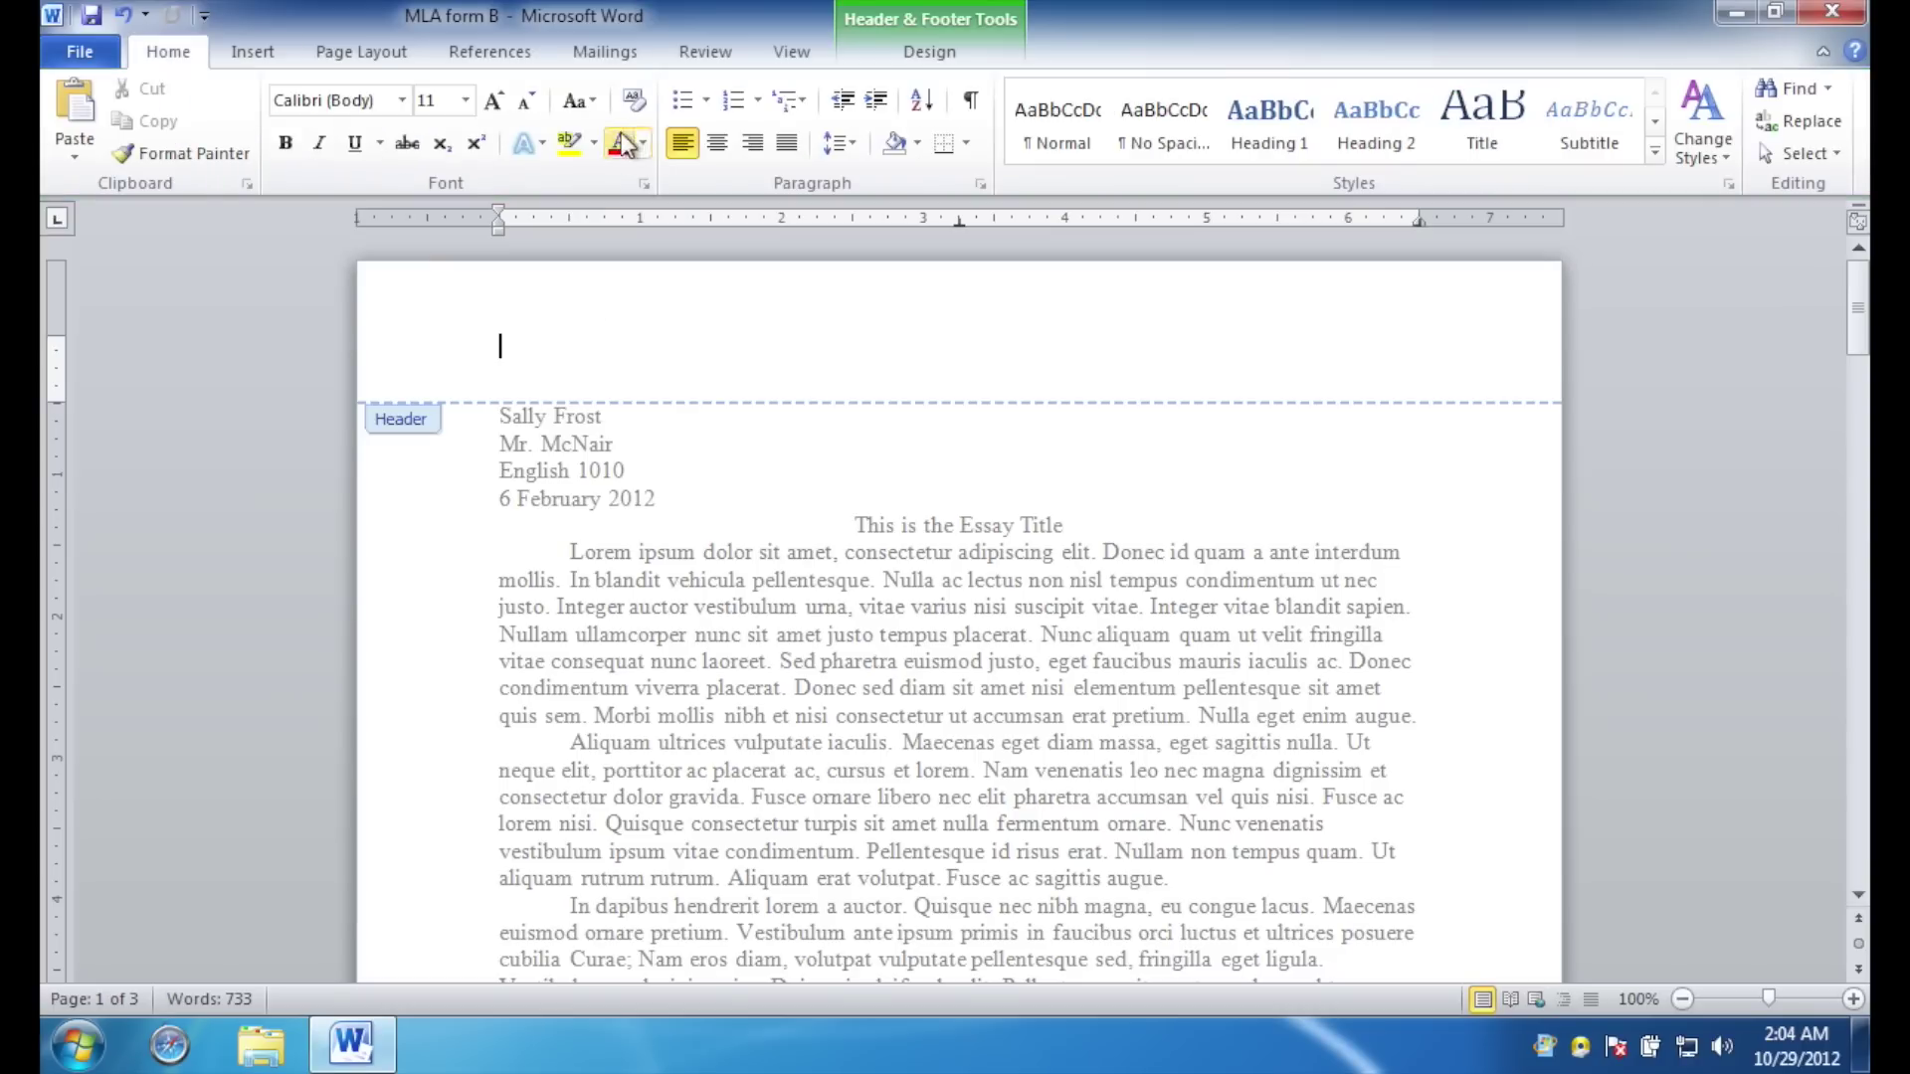
pyautogui.click(752, 142)
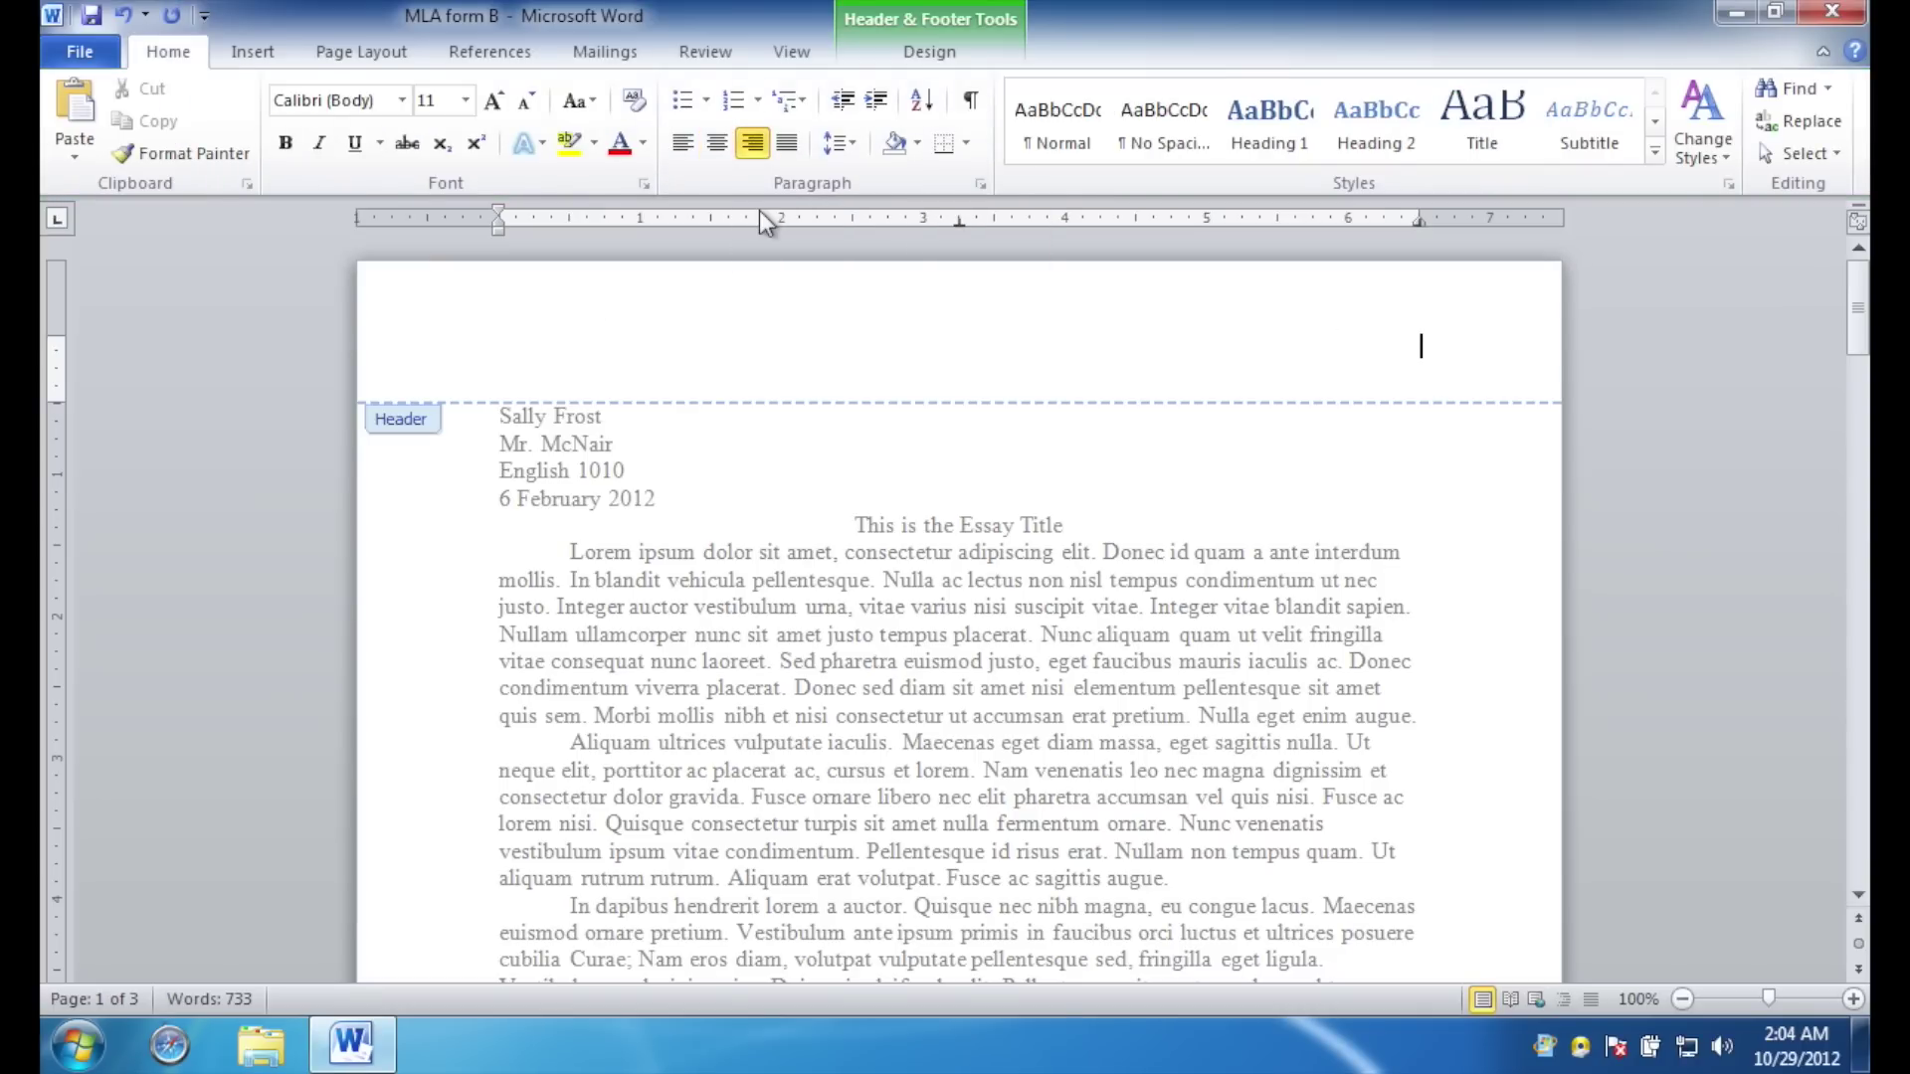
# Insert a Plain Number page number with the student's surname before it and close the header.
pyautogui.click(260, 55)
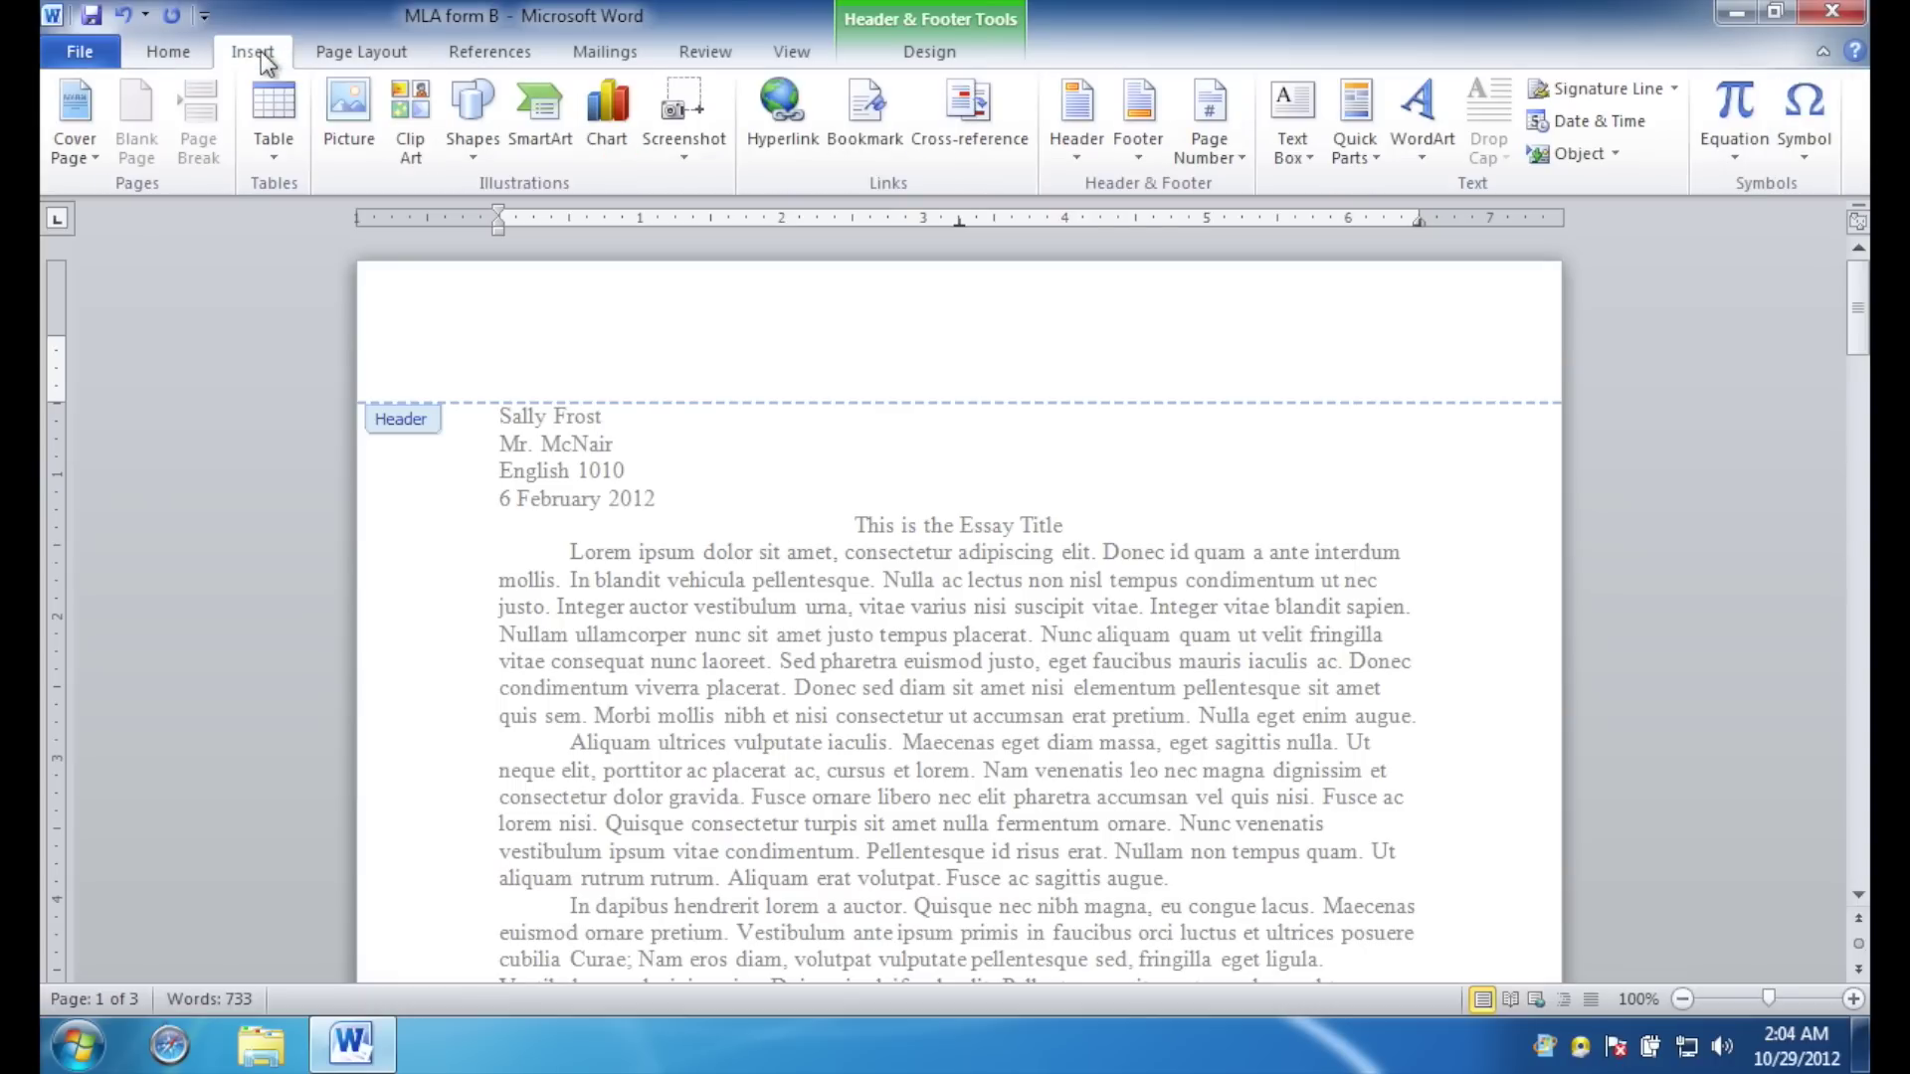
pyautogui.click(1236, 158)
pyautogui.moveTo(1291, 194)
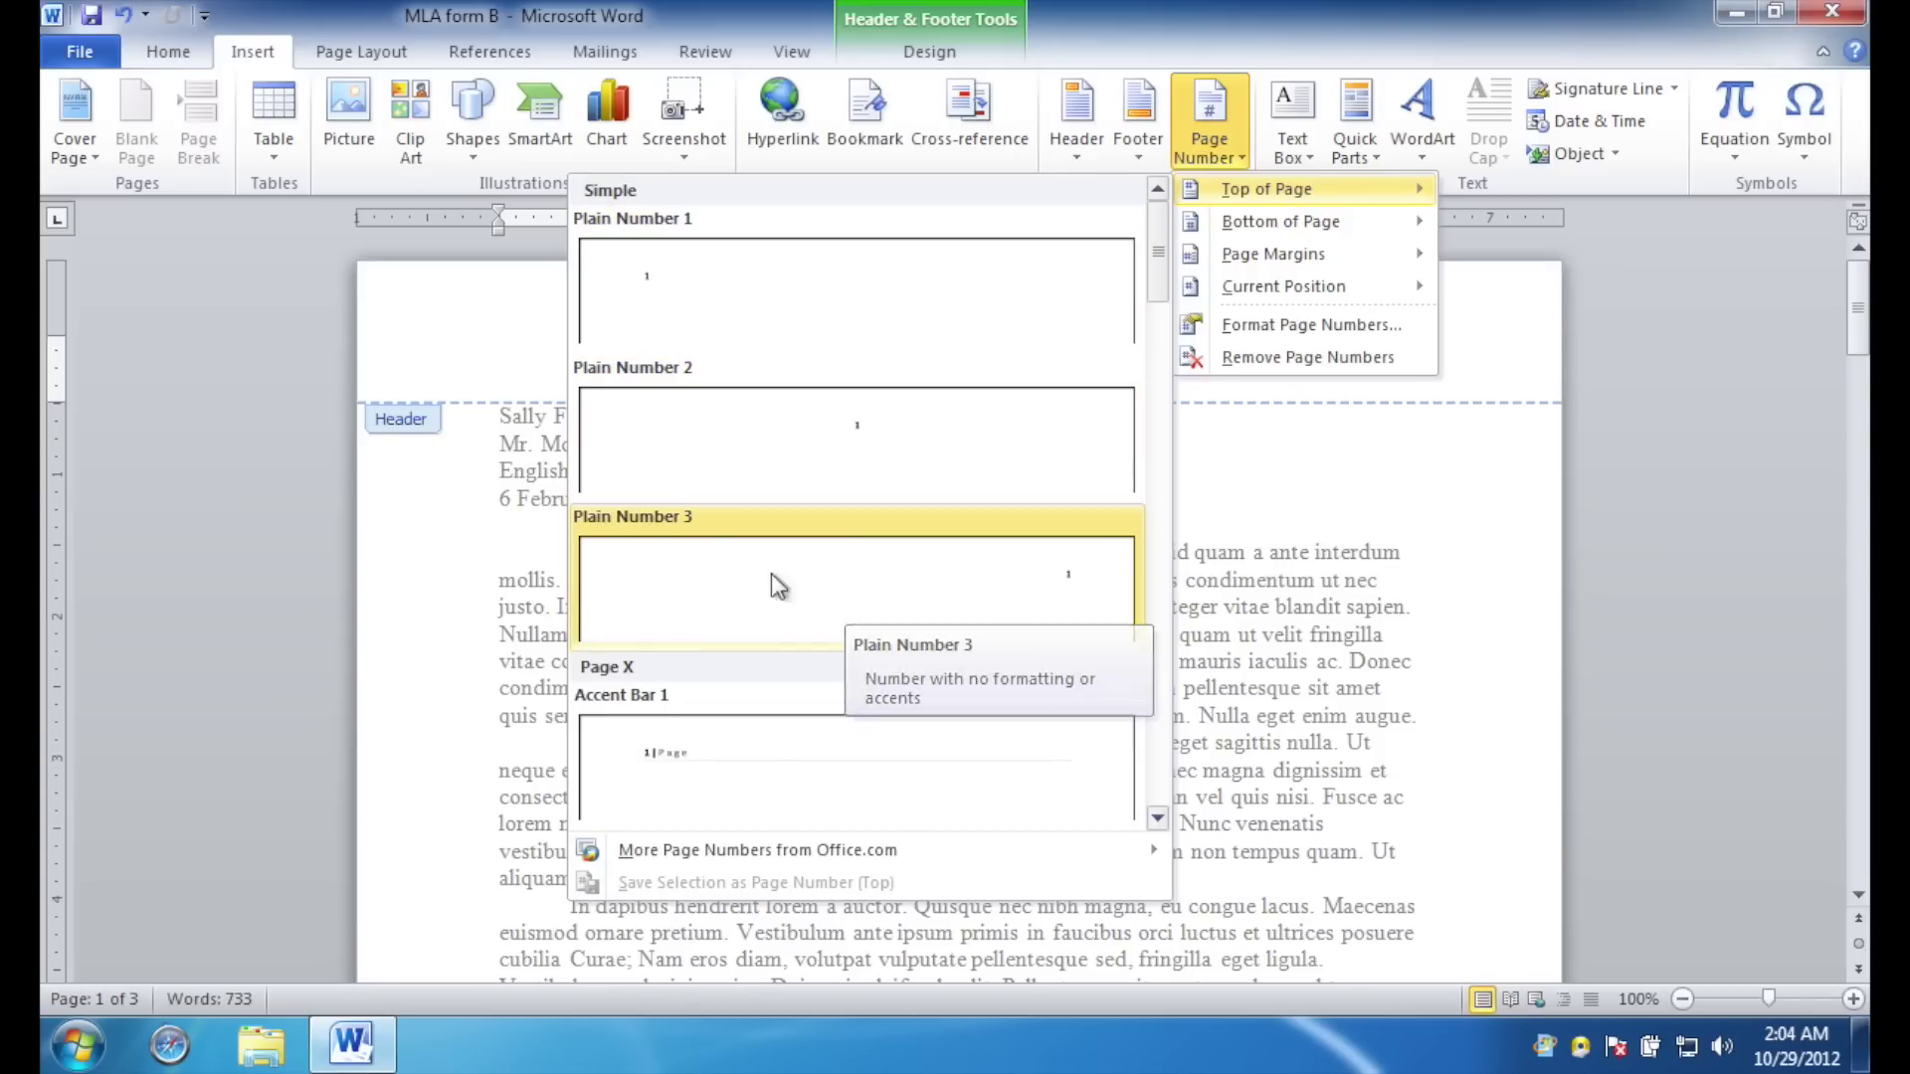
pyautogui.click(955, 589)
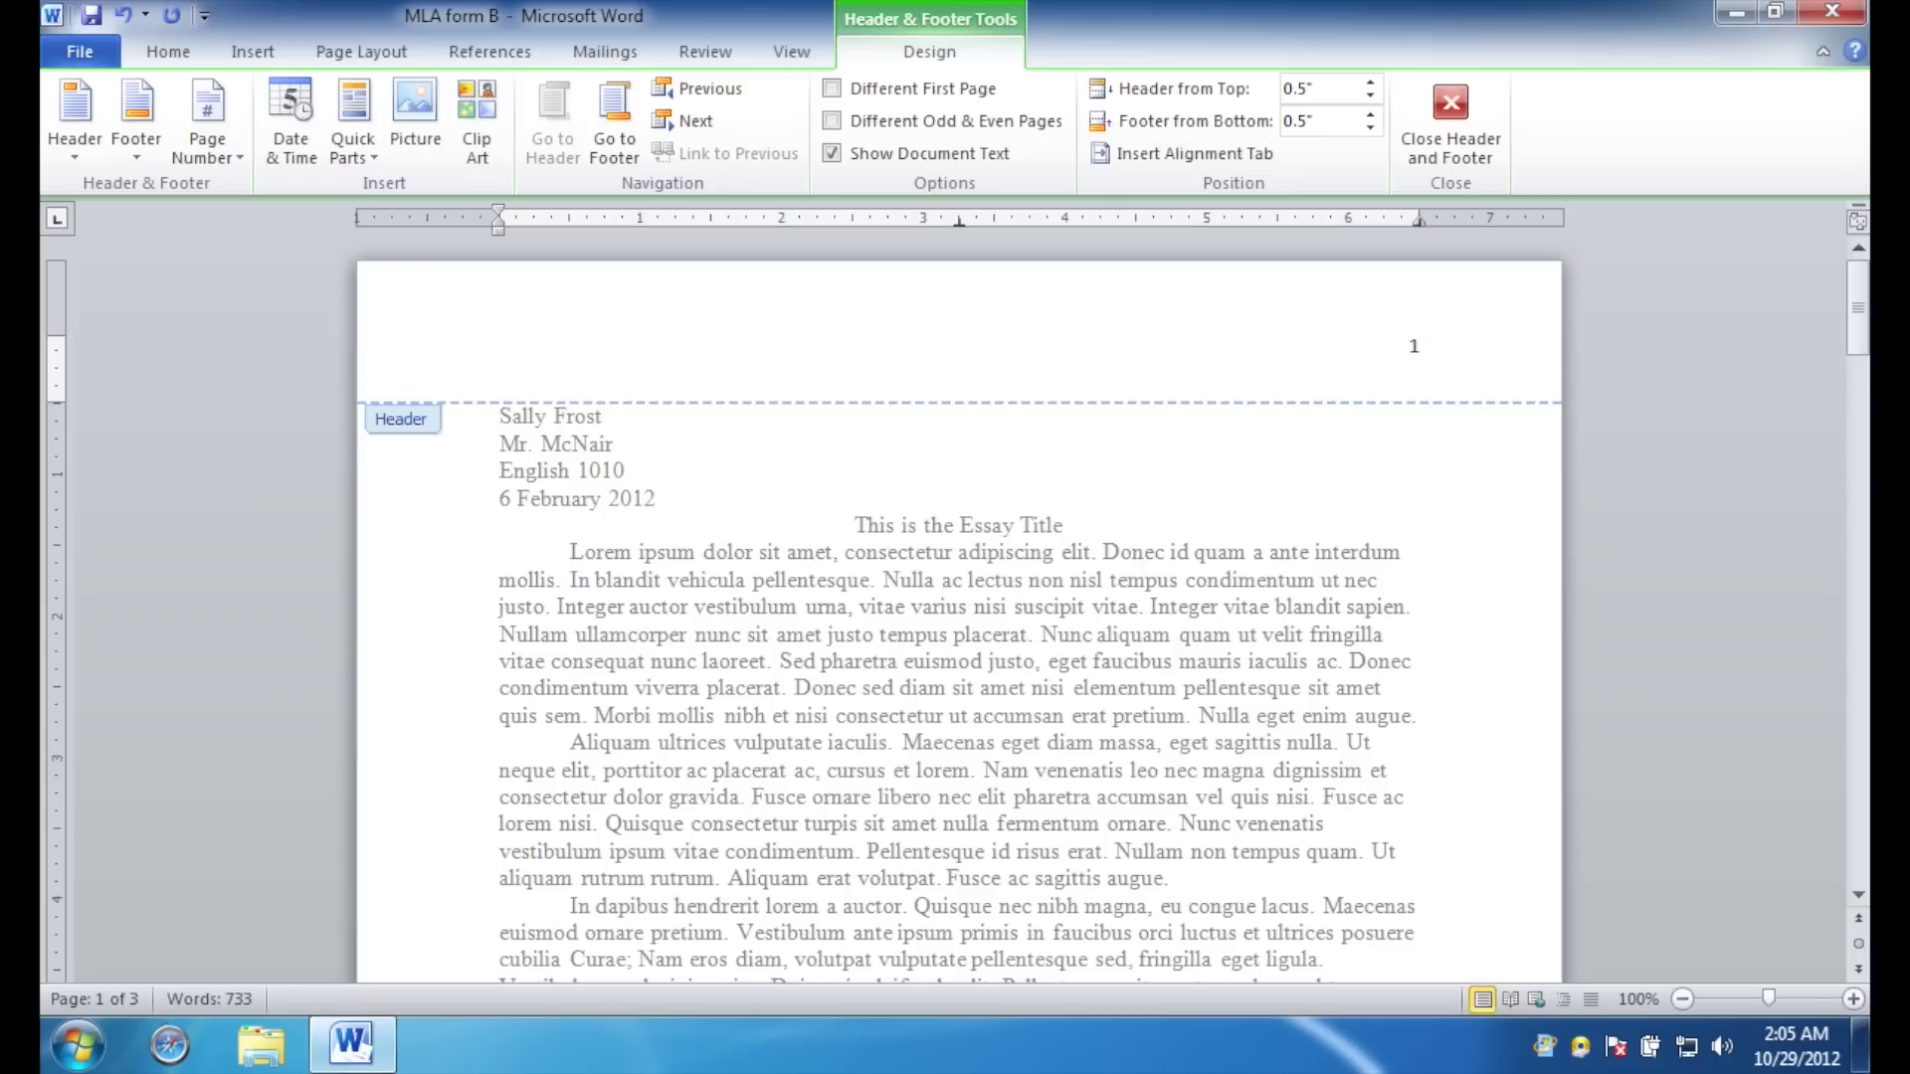
pyautogui.write('Frost')
pyautogui.press('Escape')
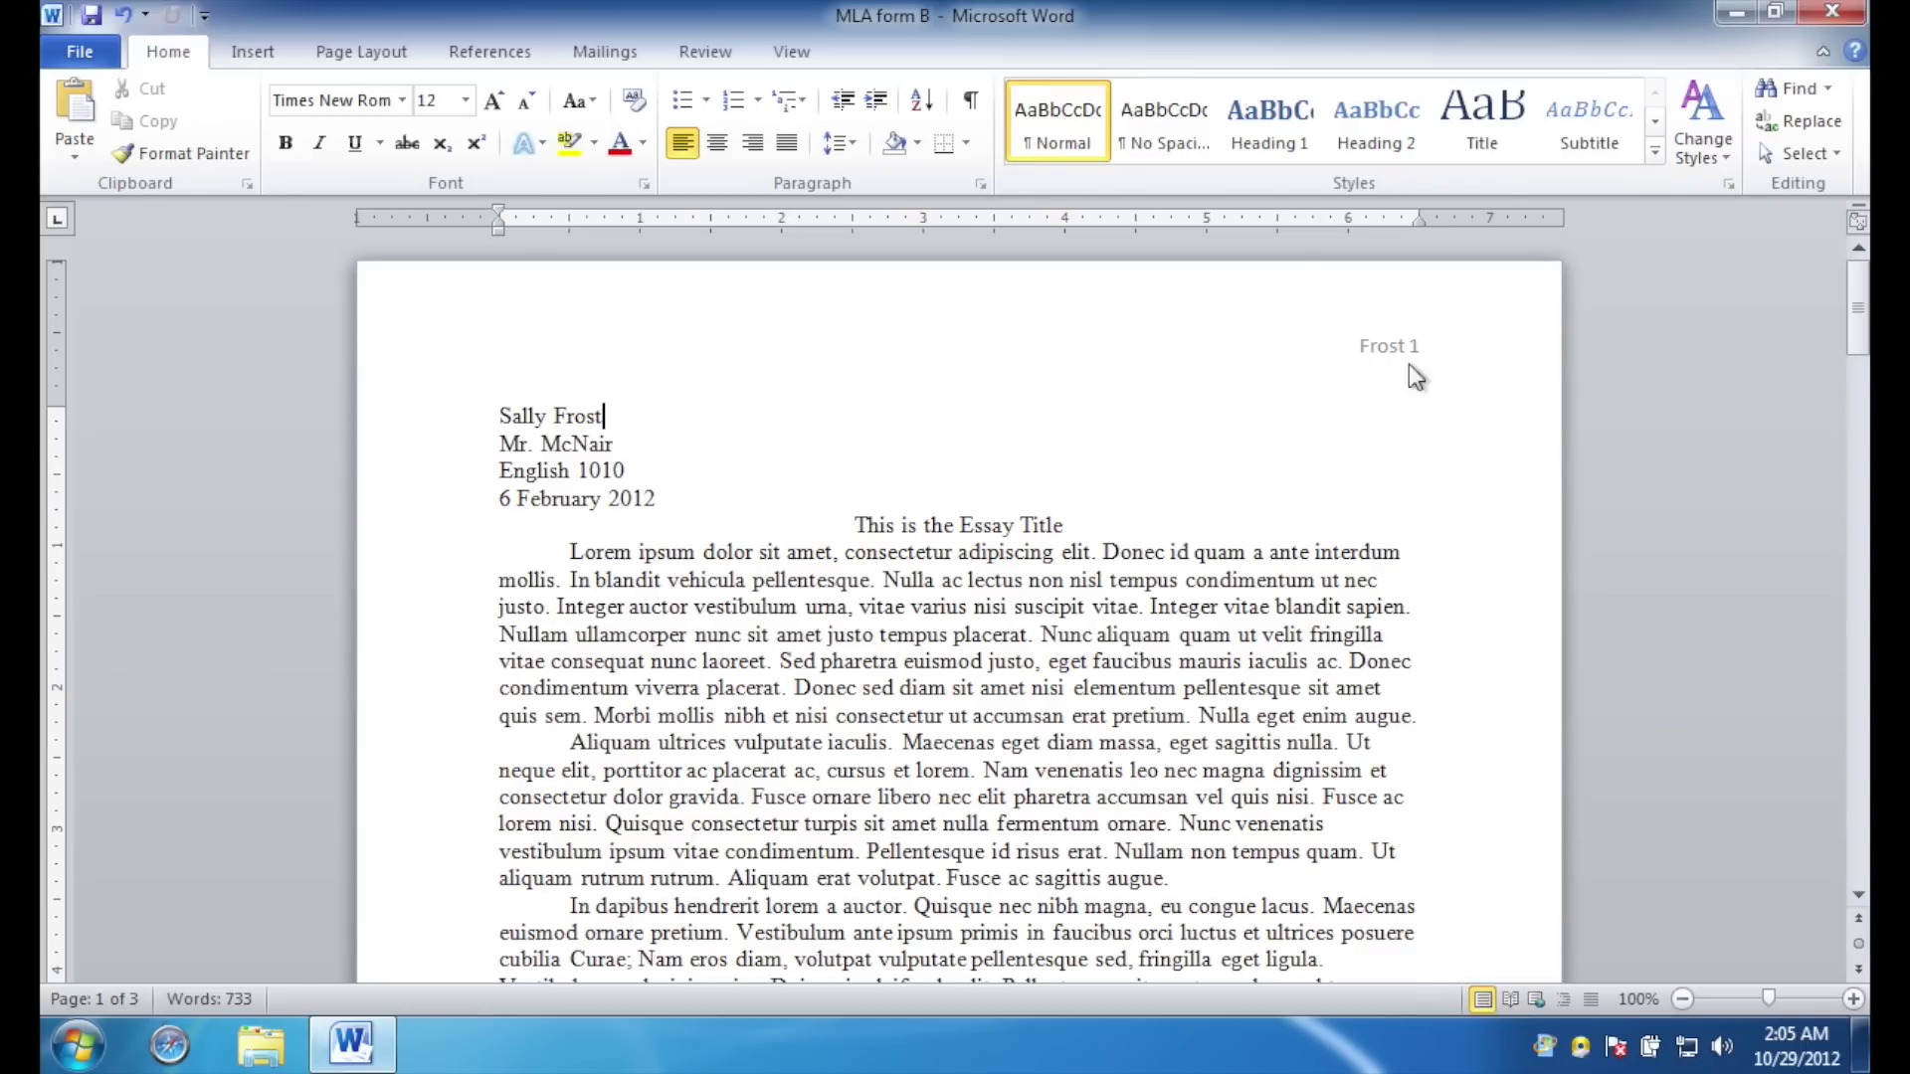
pyautogui.moveTo(1858, 311); pyautogui.dragTo(1865, 279)
pyautogui.moveTo(1860, 343); pyautogui.dragTo(1856, 347)
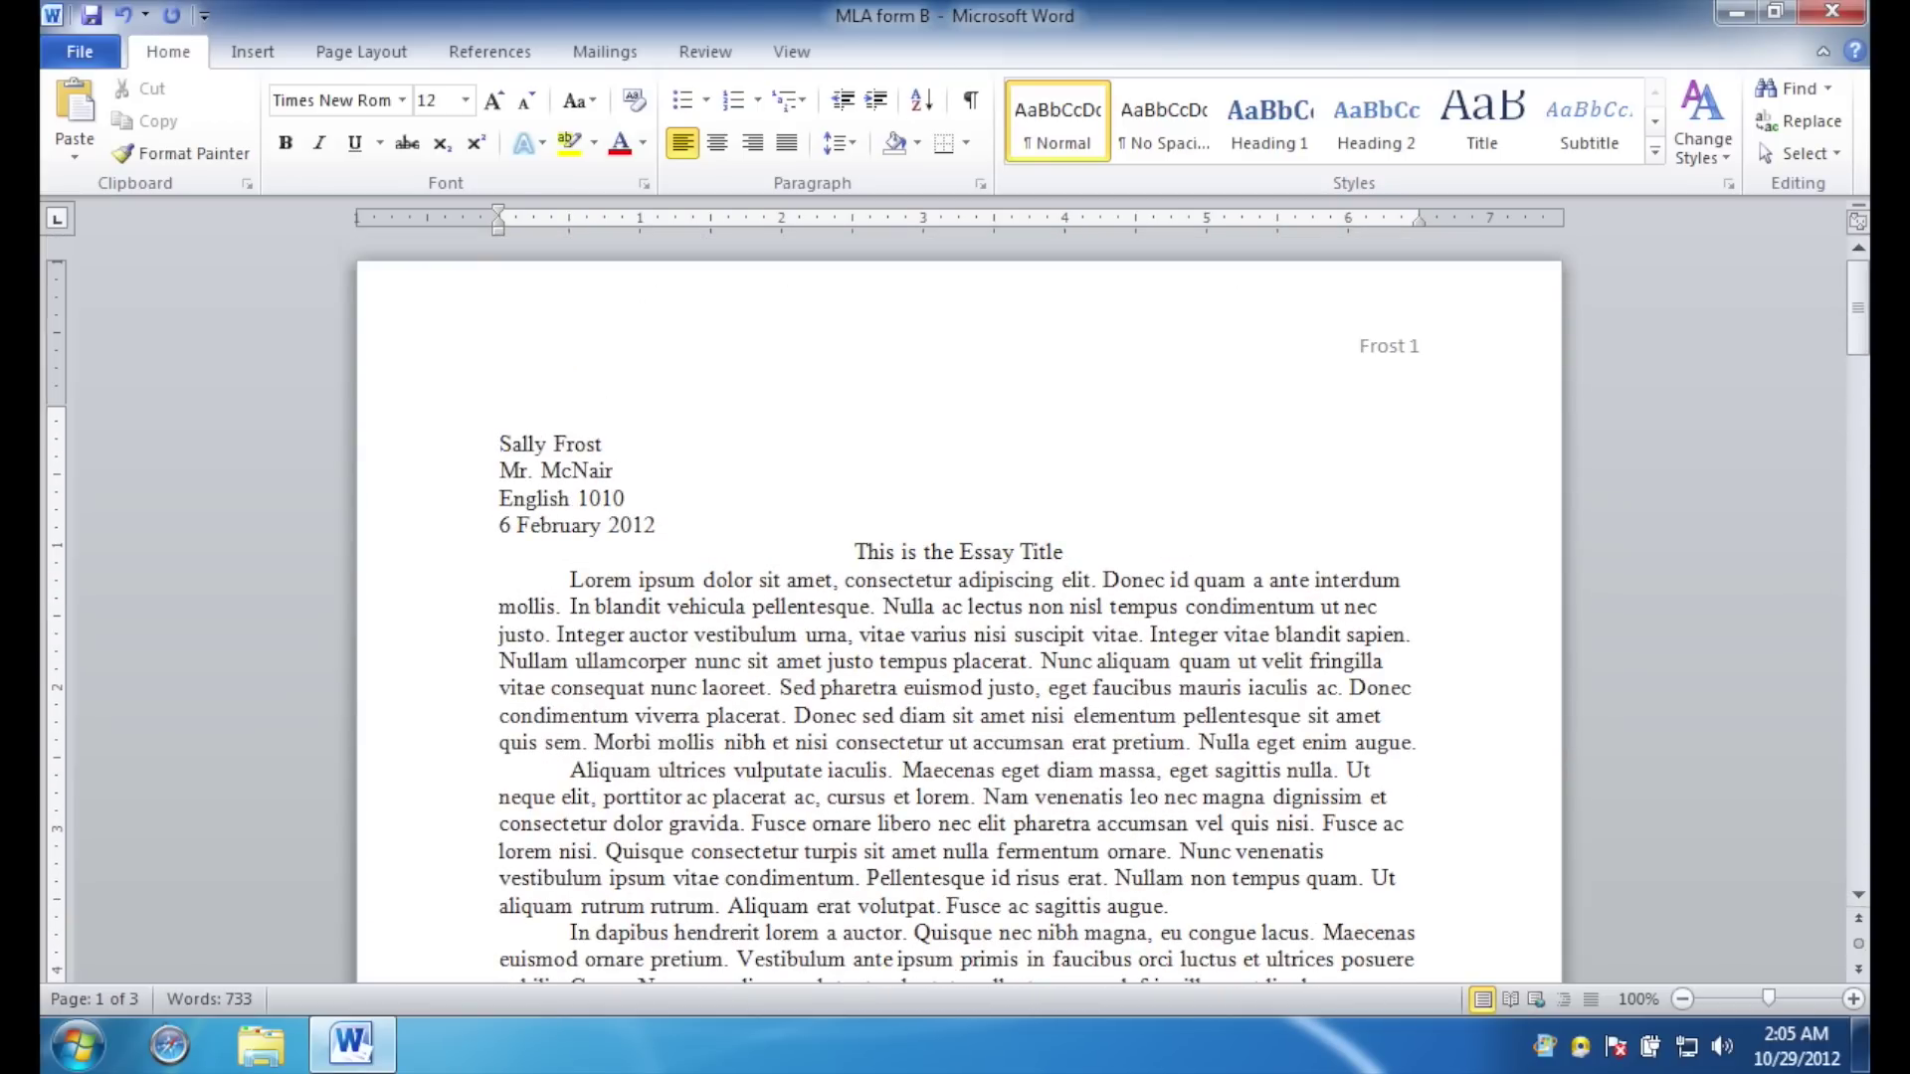
pyautogui.click(753, 145)
pyautogui.write('Fro')
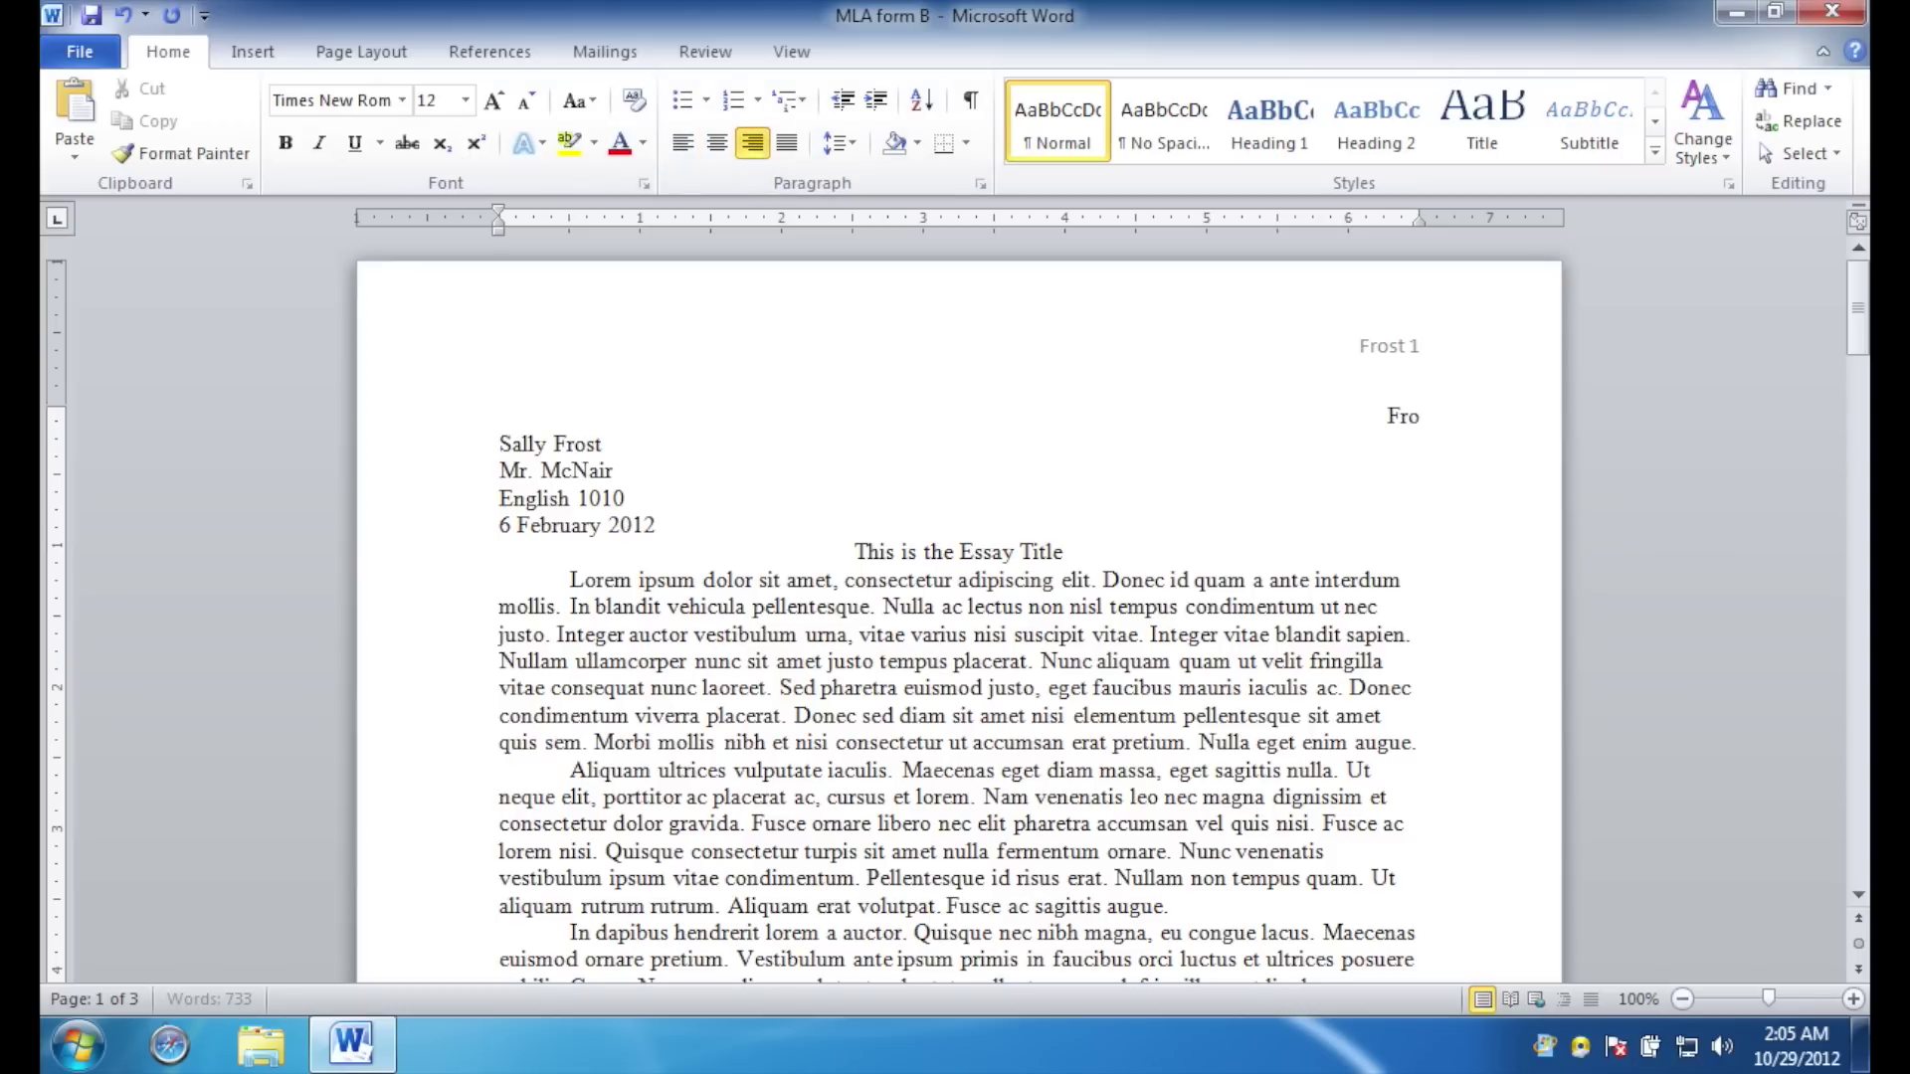
pyautogui.write('st 1')
pyautogui.press('BackSpace')
pyautogui.moveTo(1429, 418); pyautogui.dragTo(1310, 416)
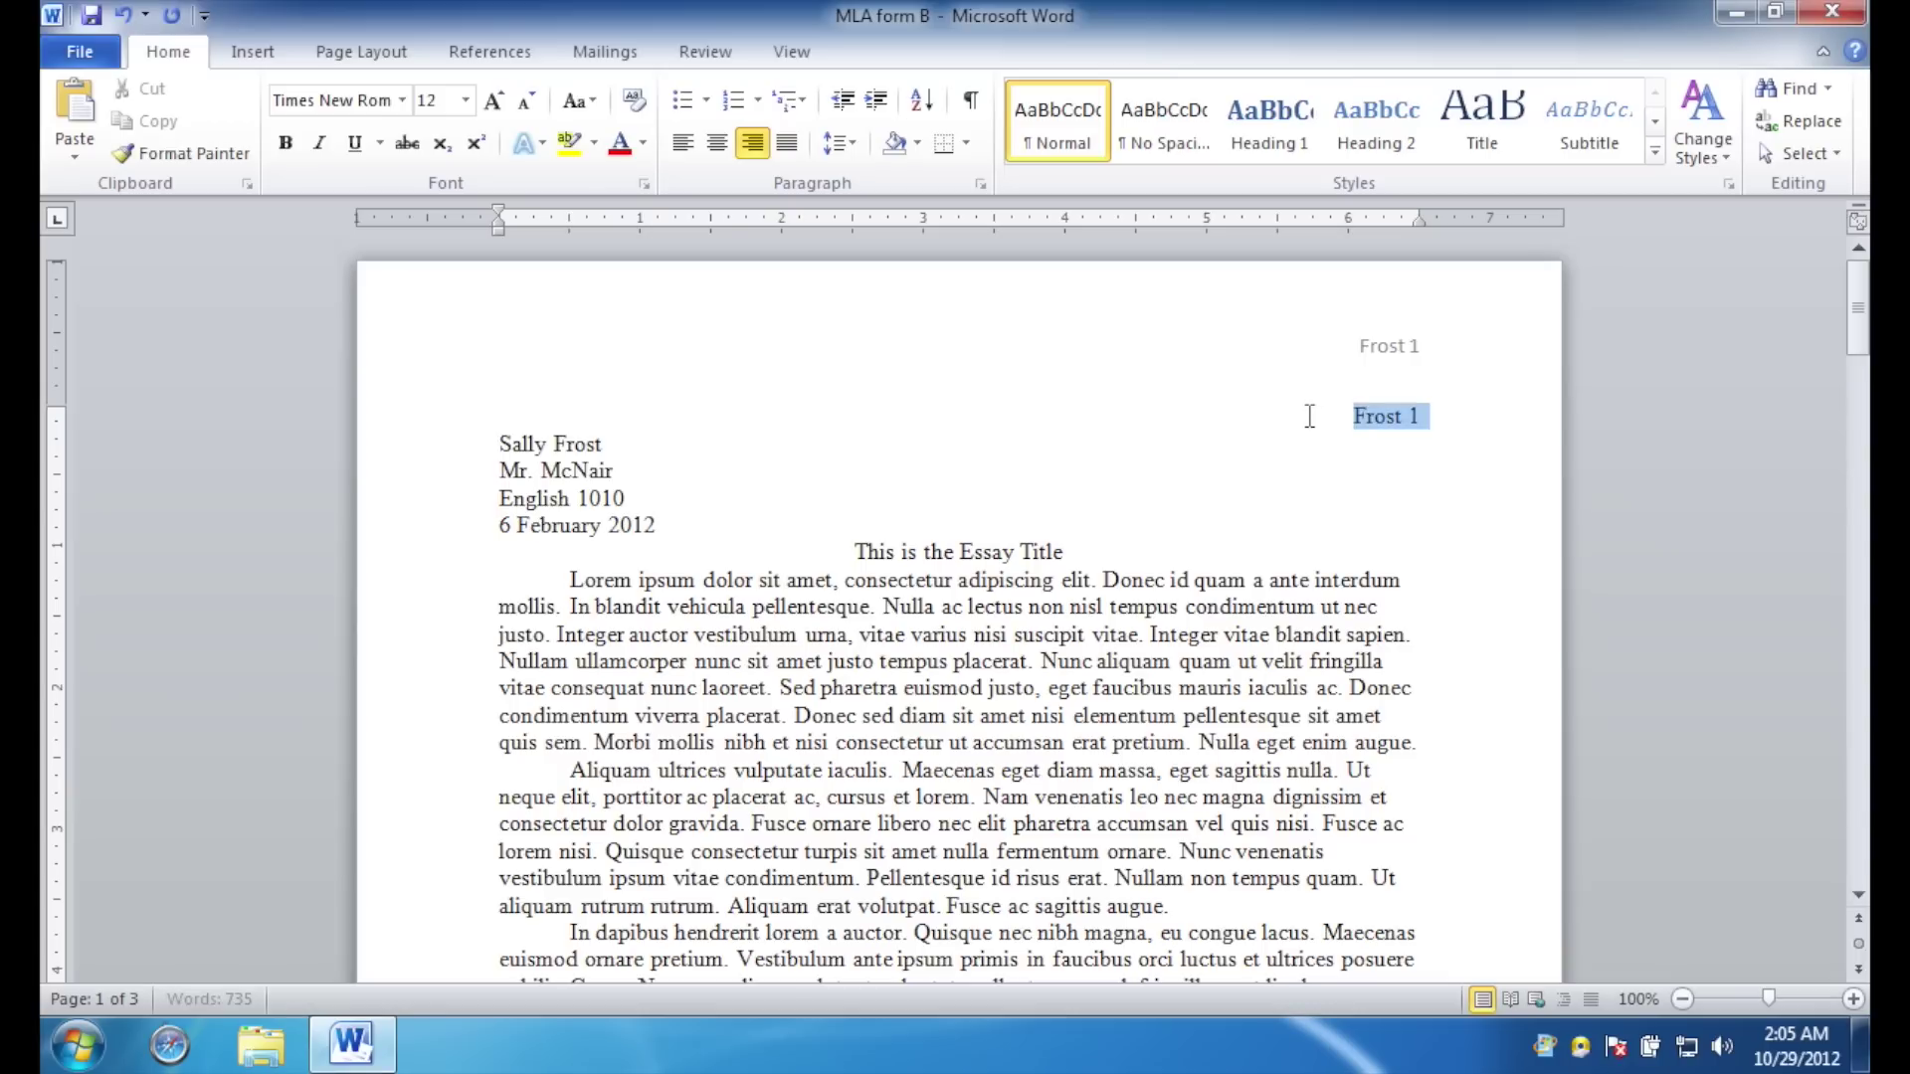
pyautogui.click(1460, 417)
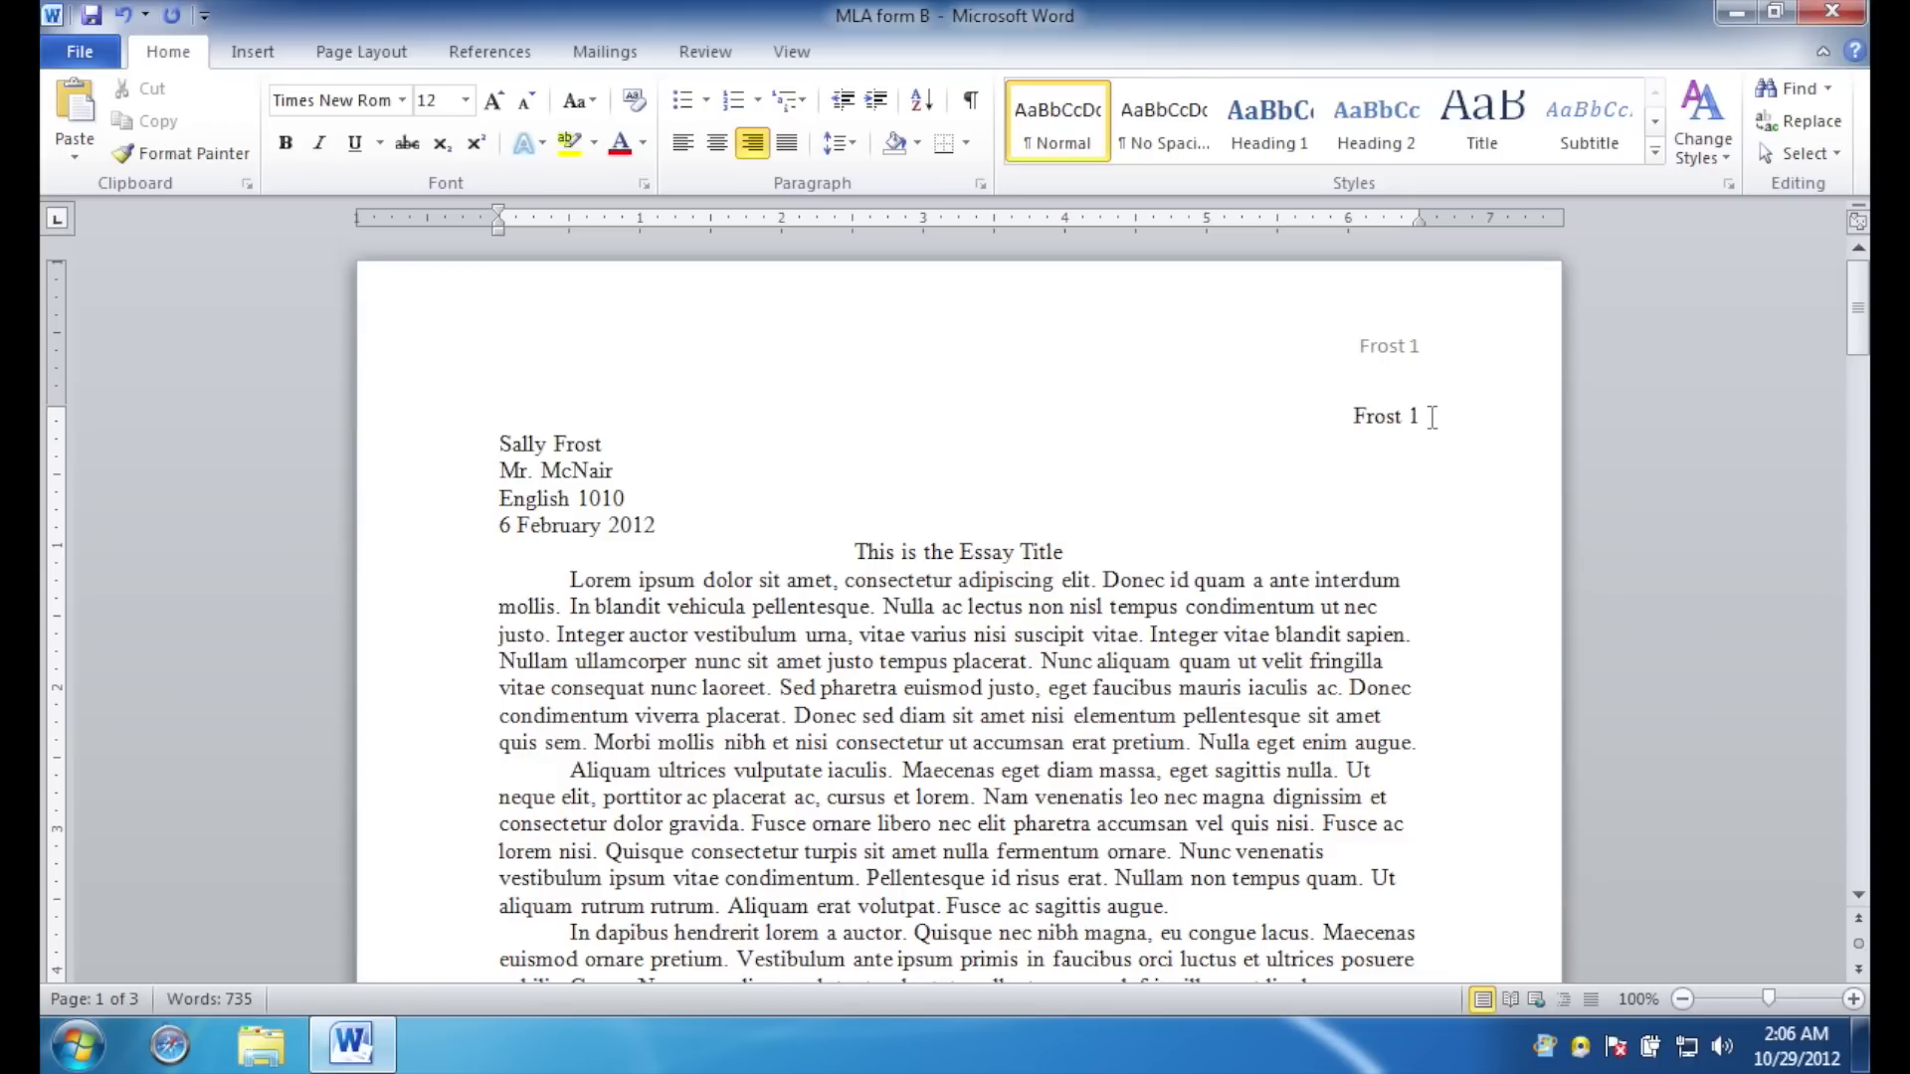
pyautogui.doubleClick(1275, 345)
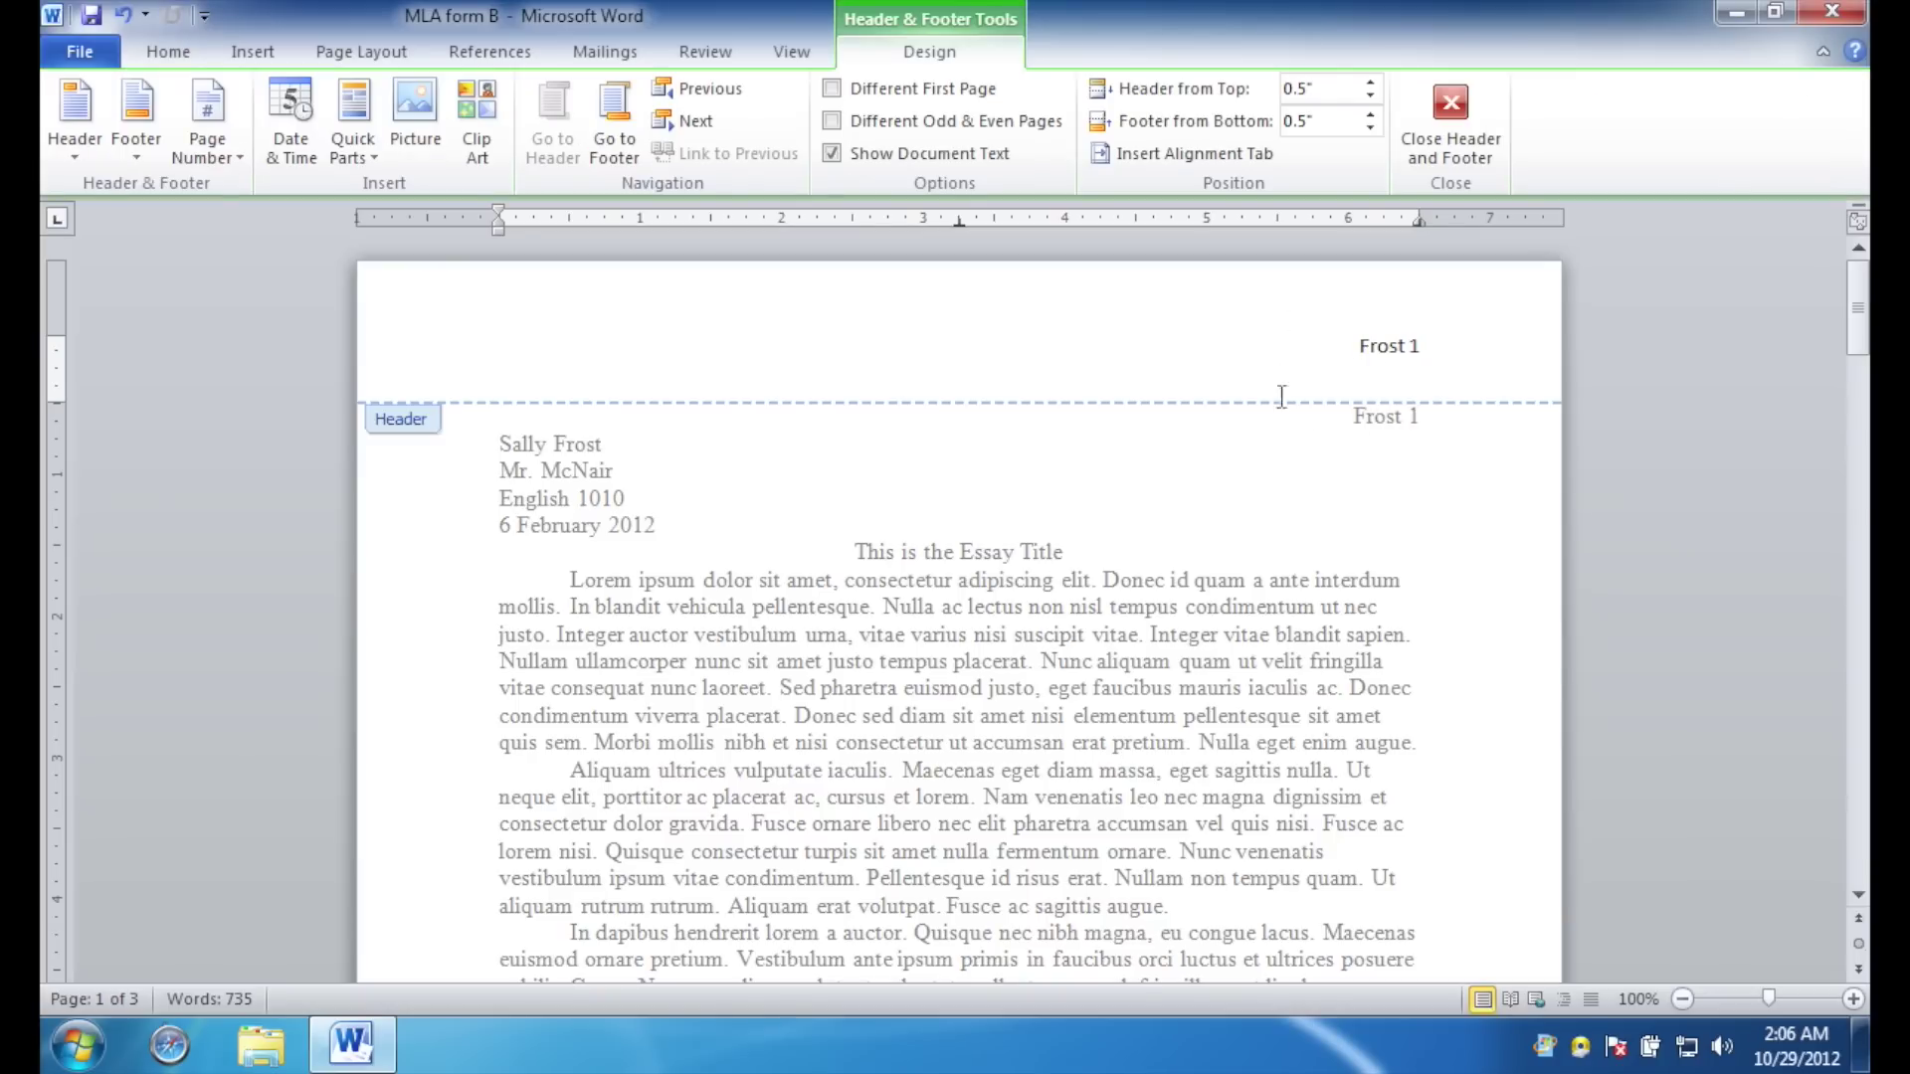
pyautogui.doubleClick(1343, 408)
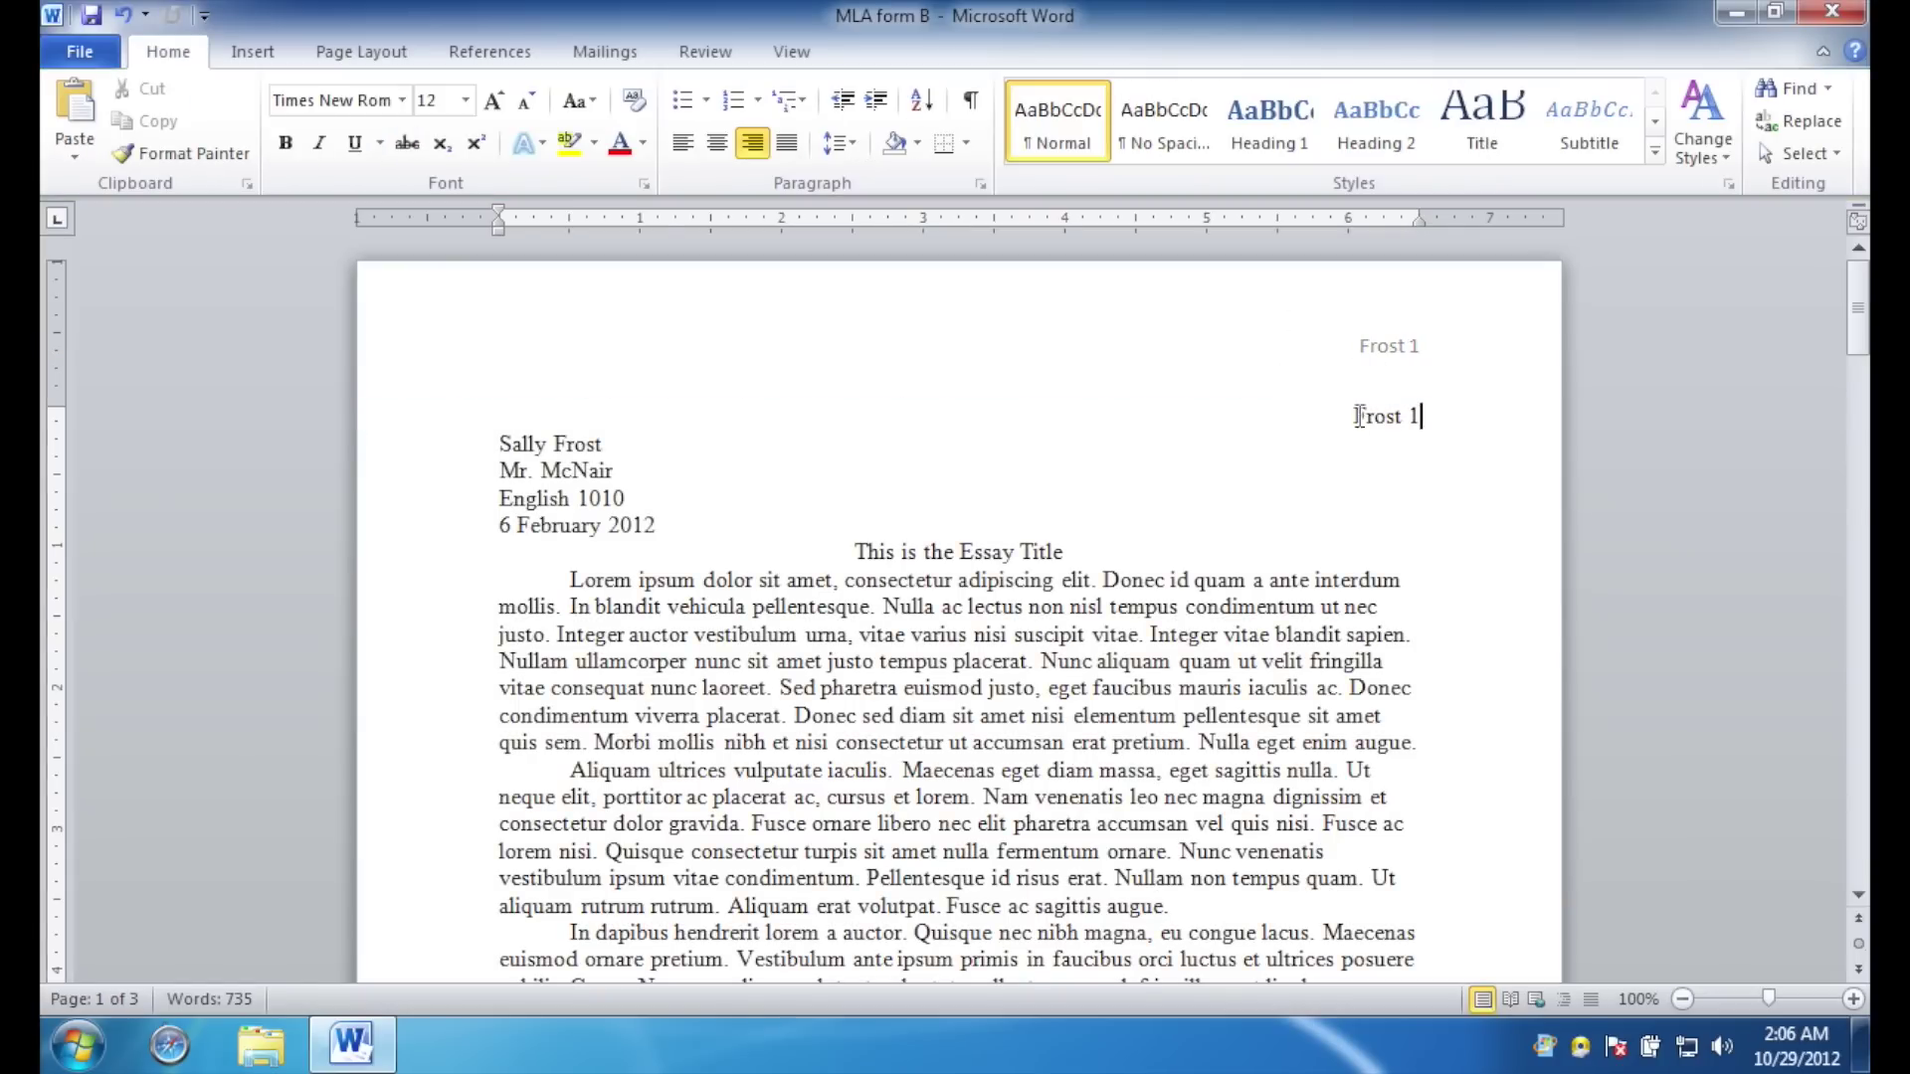
pyautogui.doubleClick(1273, 353)
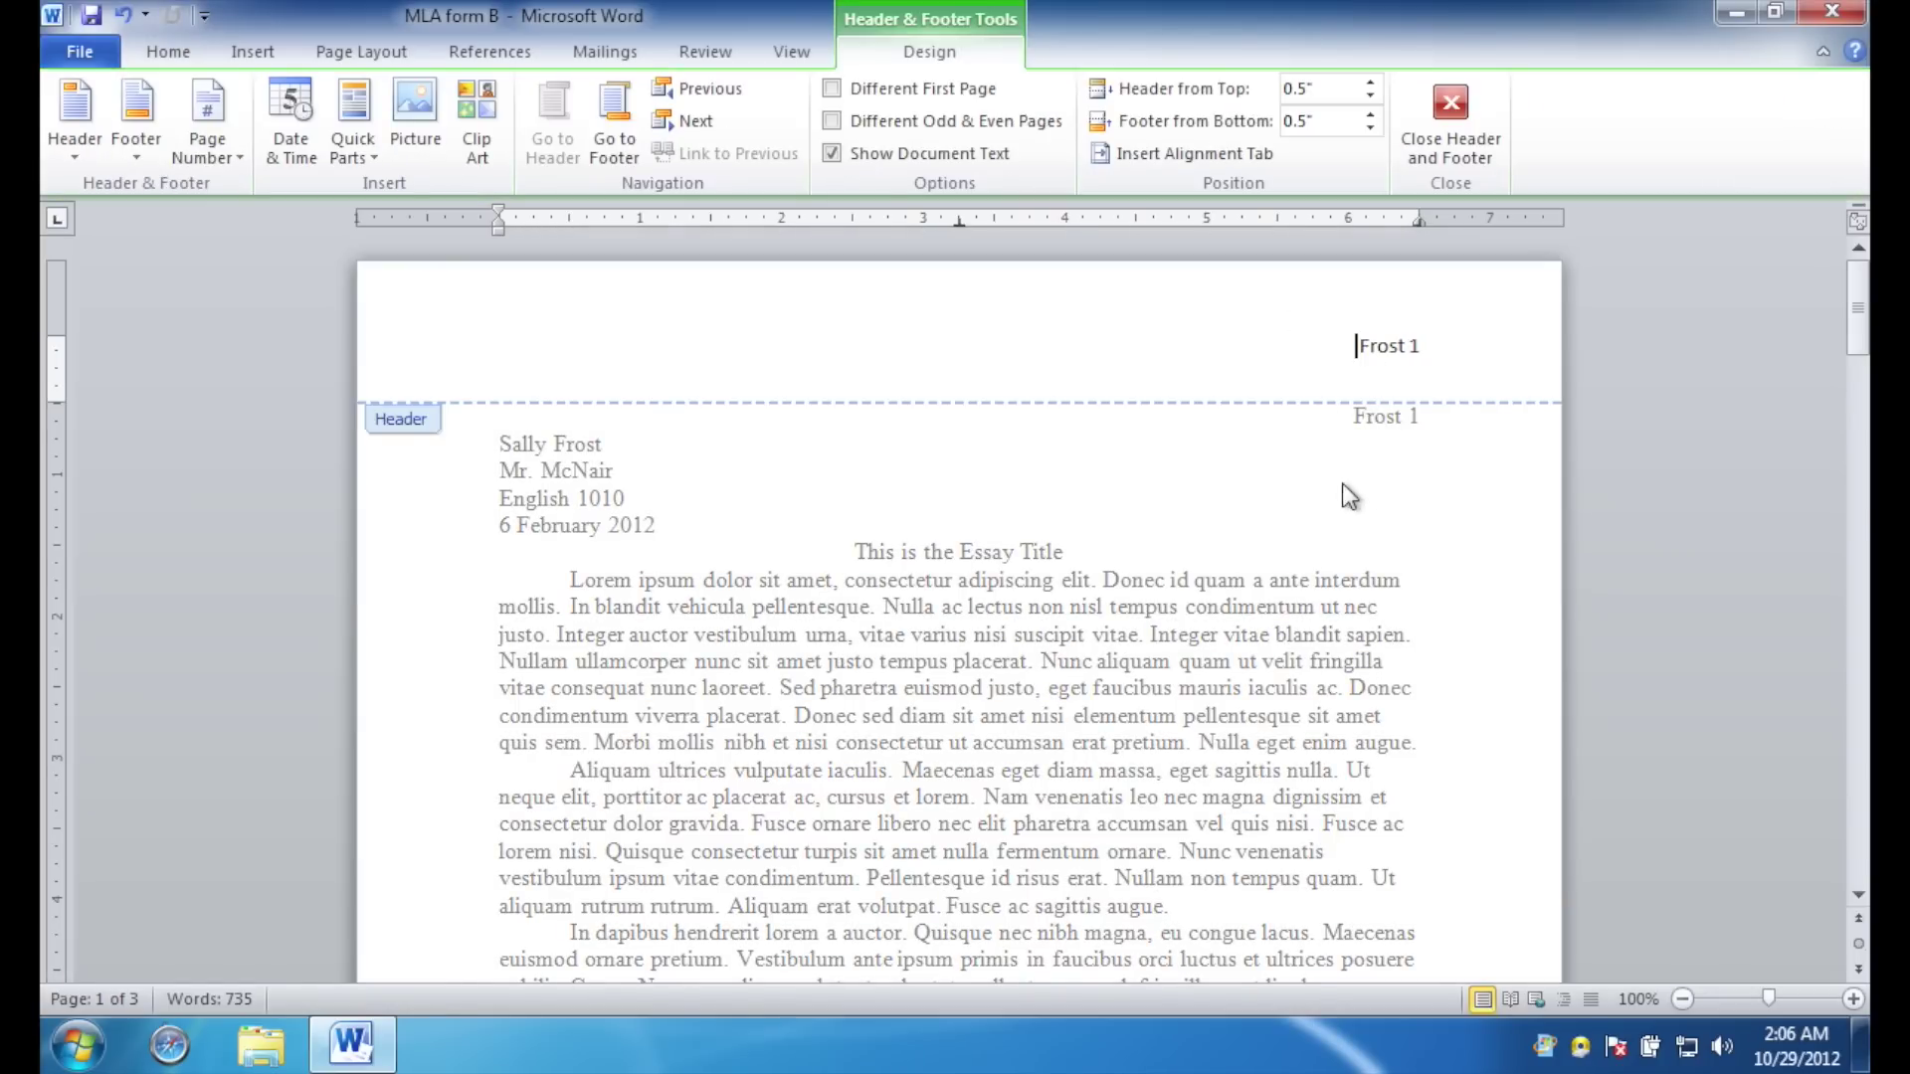
pyautogui.scroll(-15, 1346, 605)
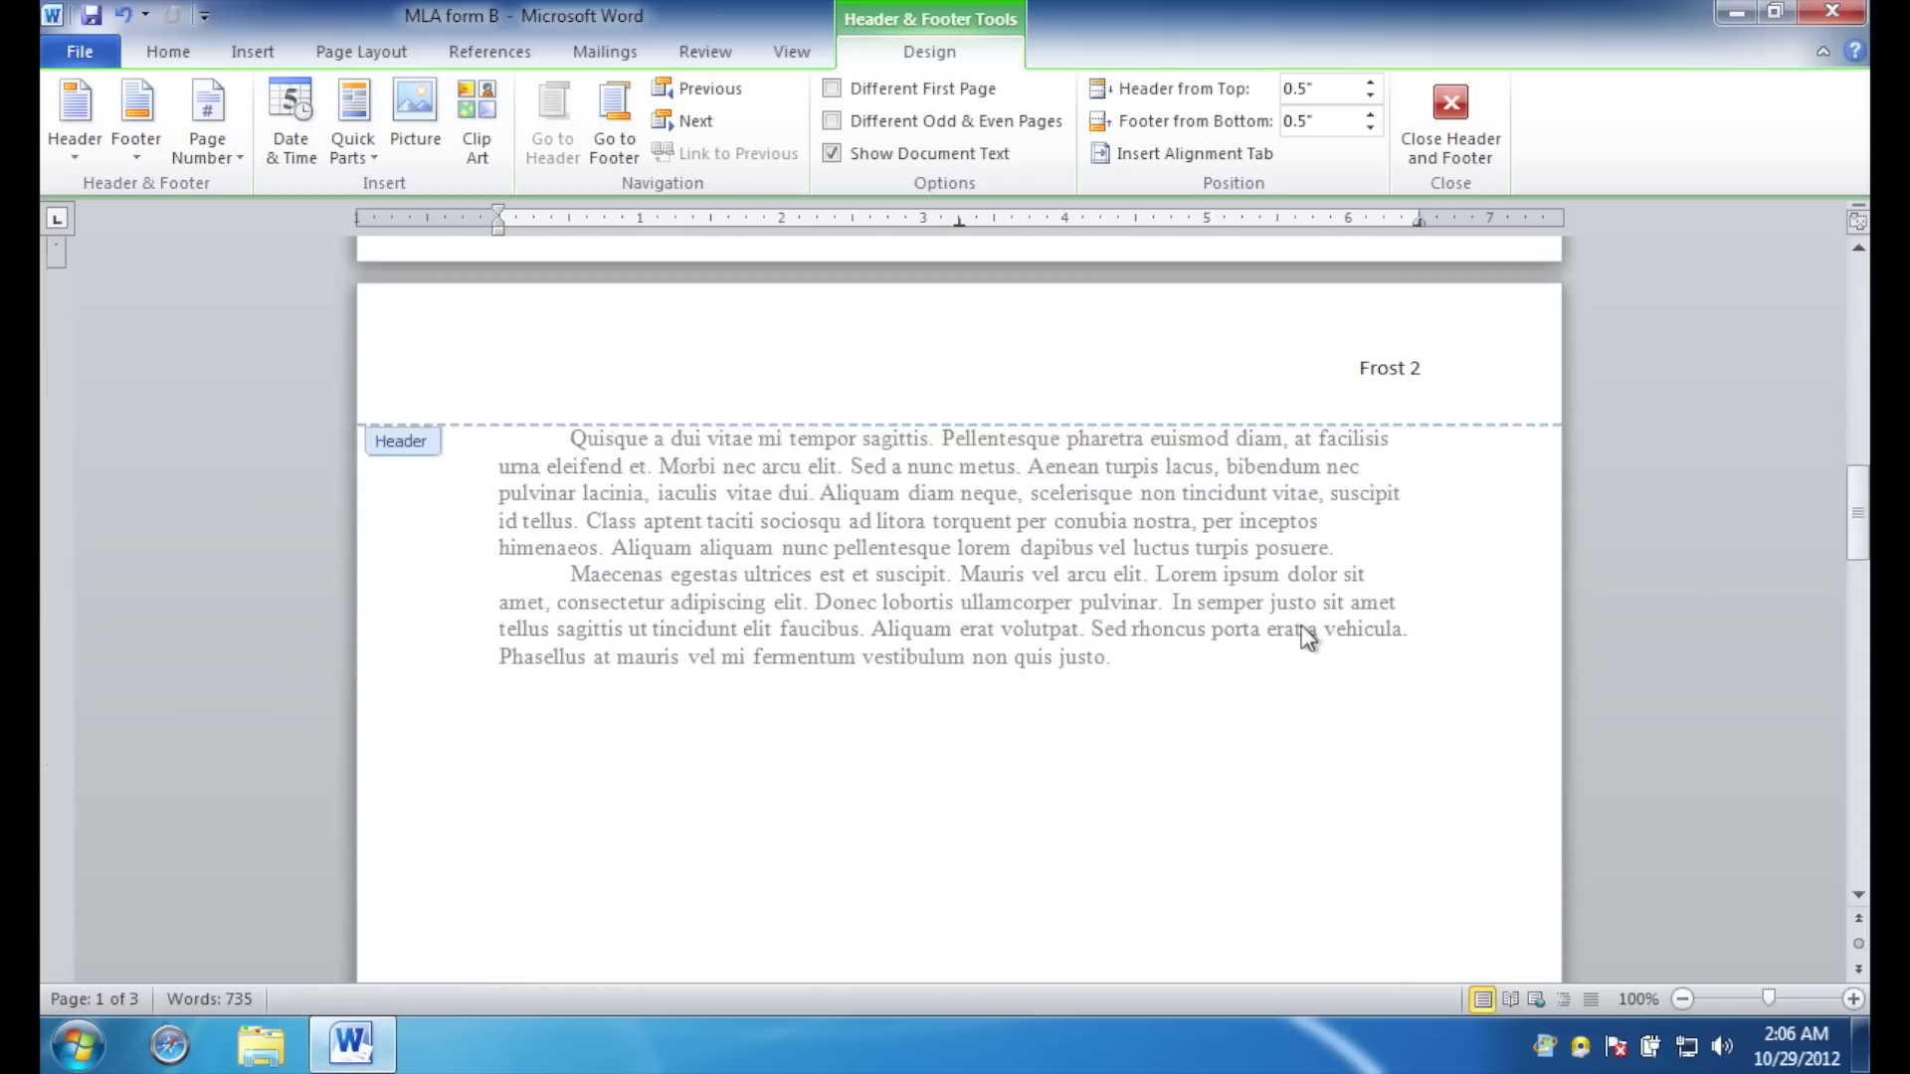
pyautogui.scroll(-10, 1305, 637)
pyautogui.scroll(20, 1306, 637)
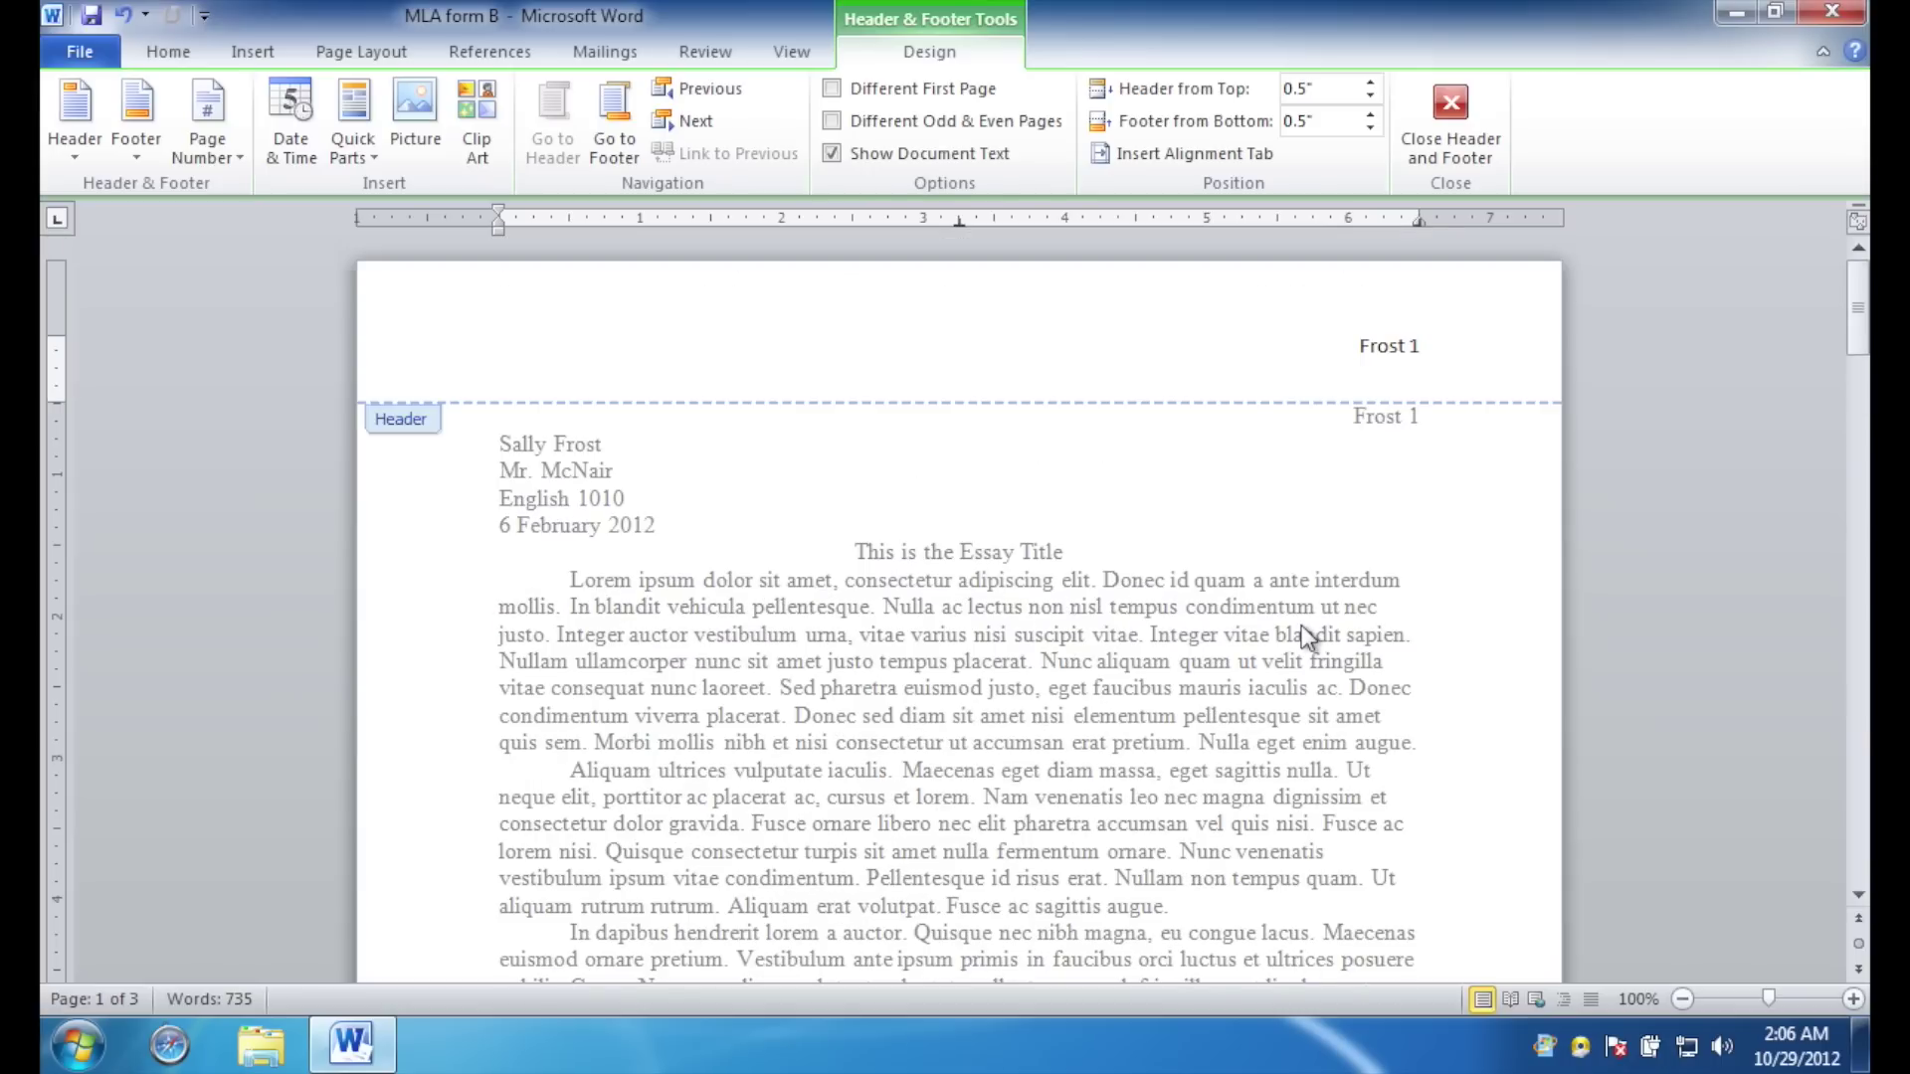
pyautogui.moveTo(1432, 416); pyautogui.dragTo(1292, 414)
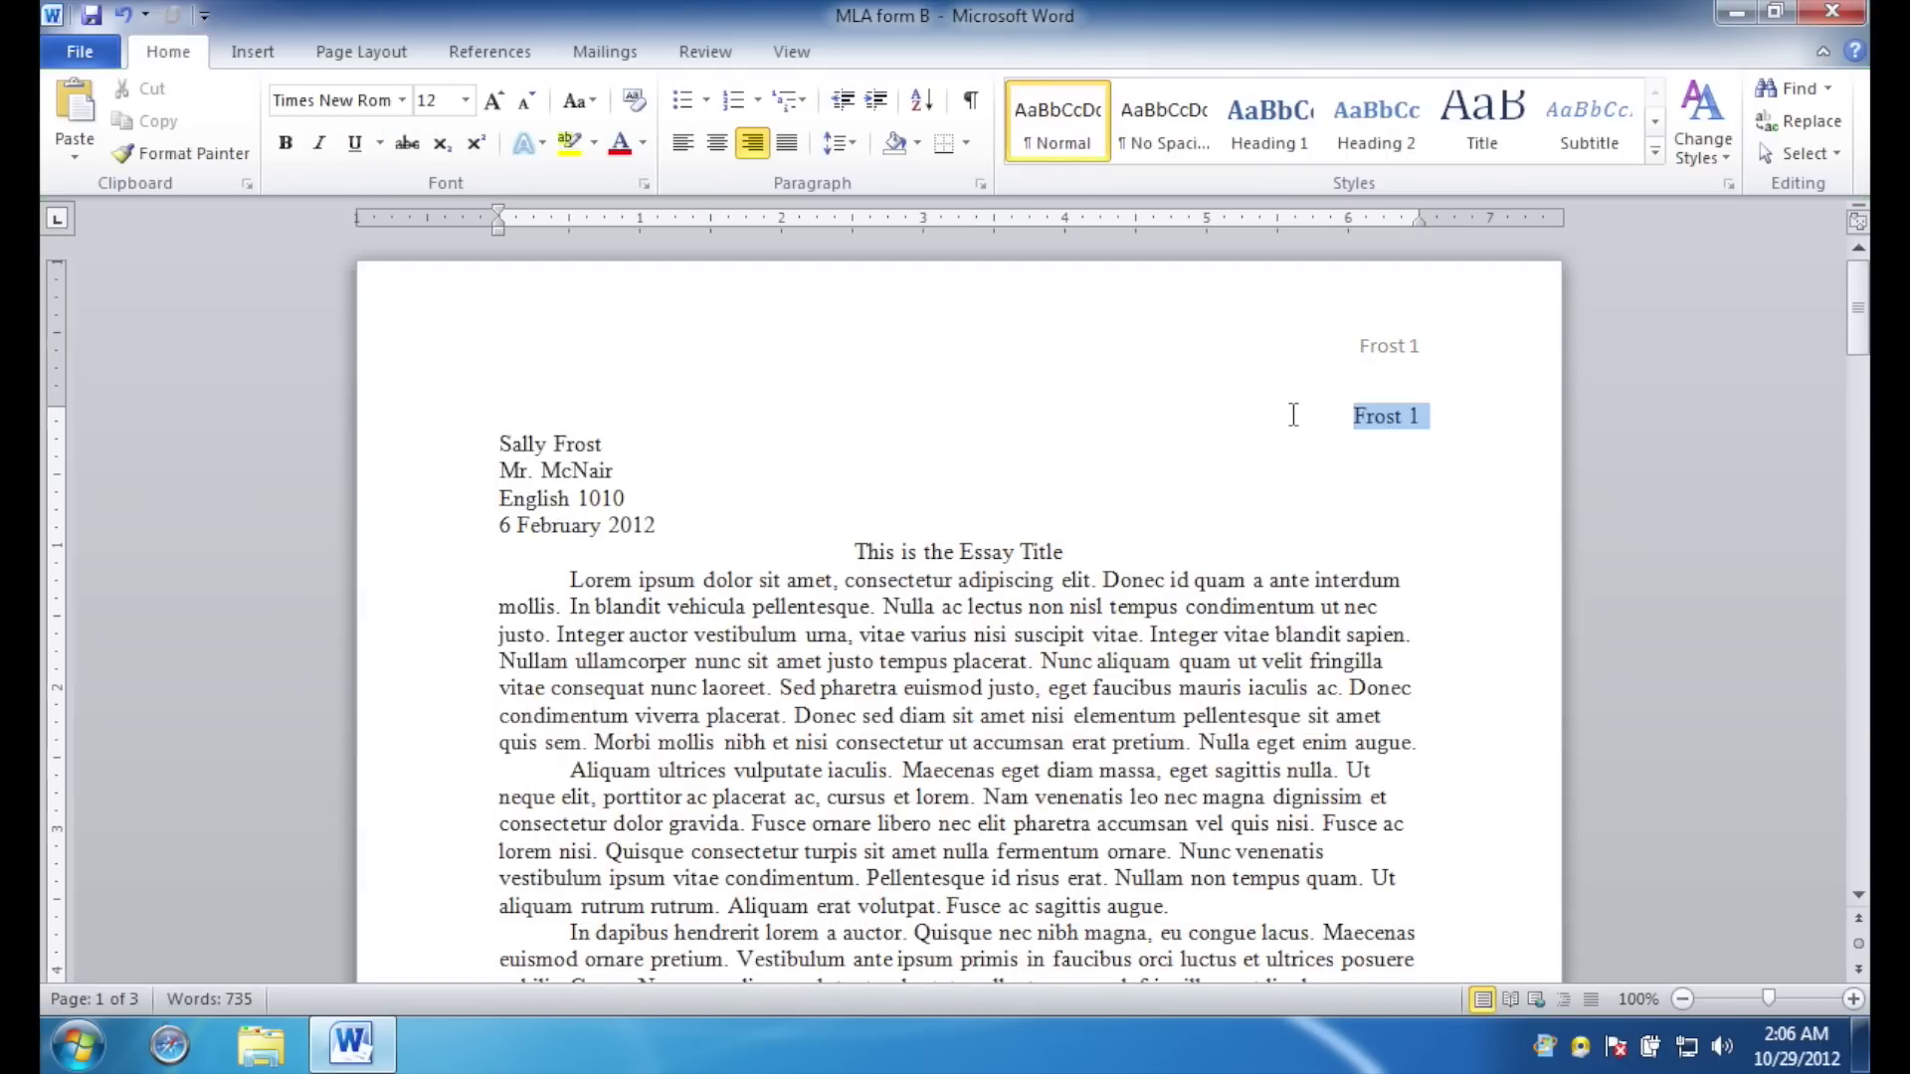
pyautogui.press('Delete')
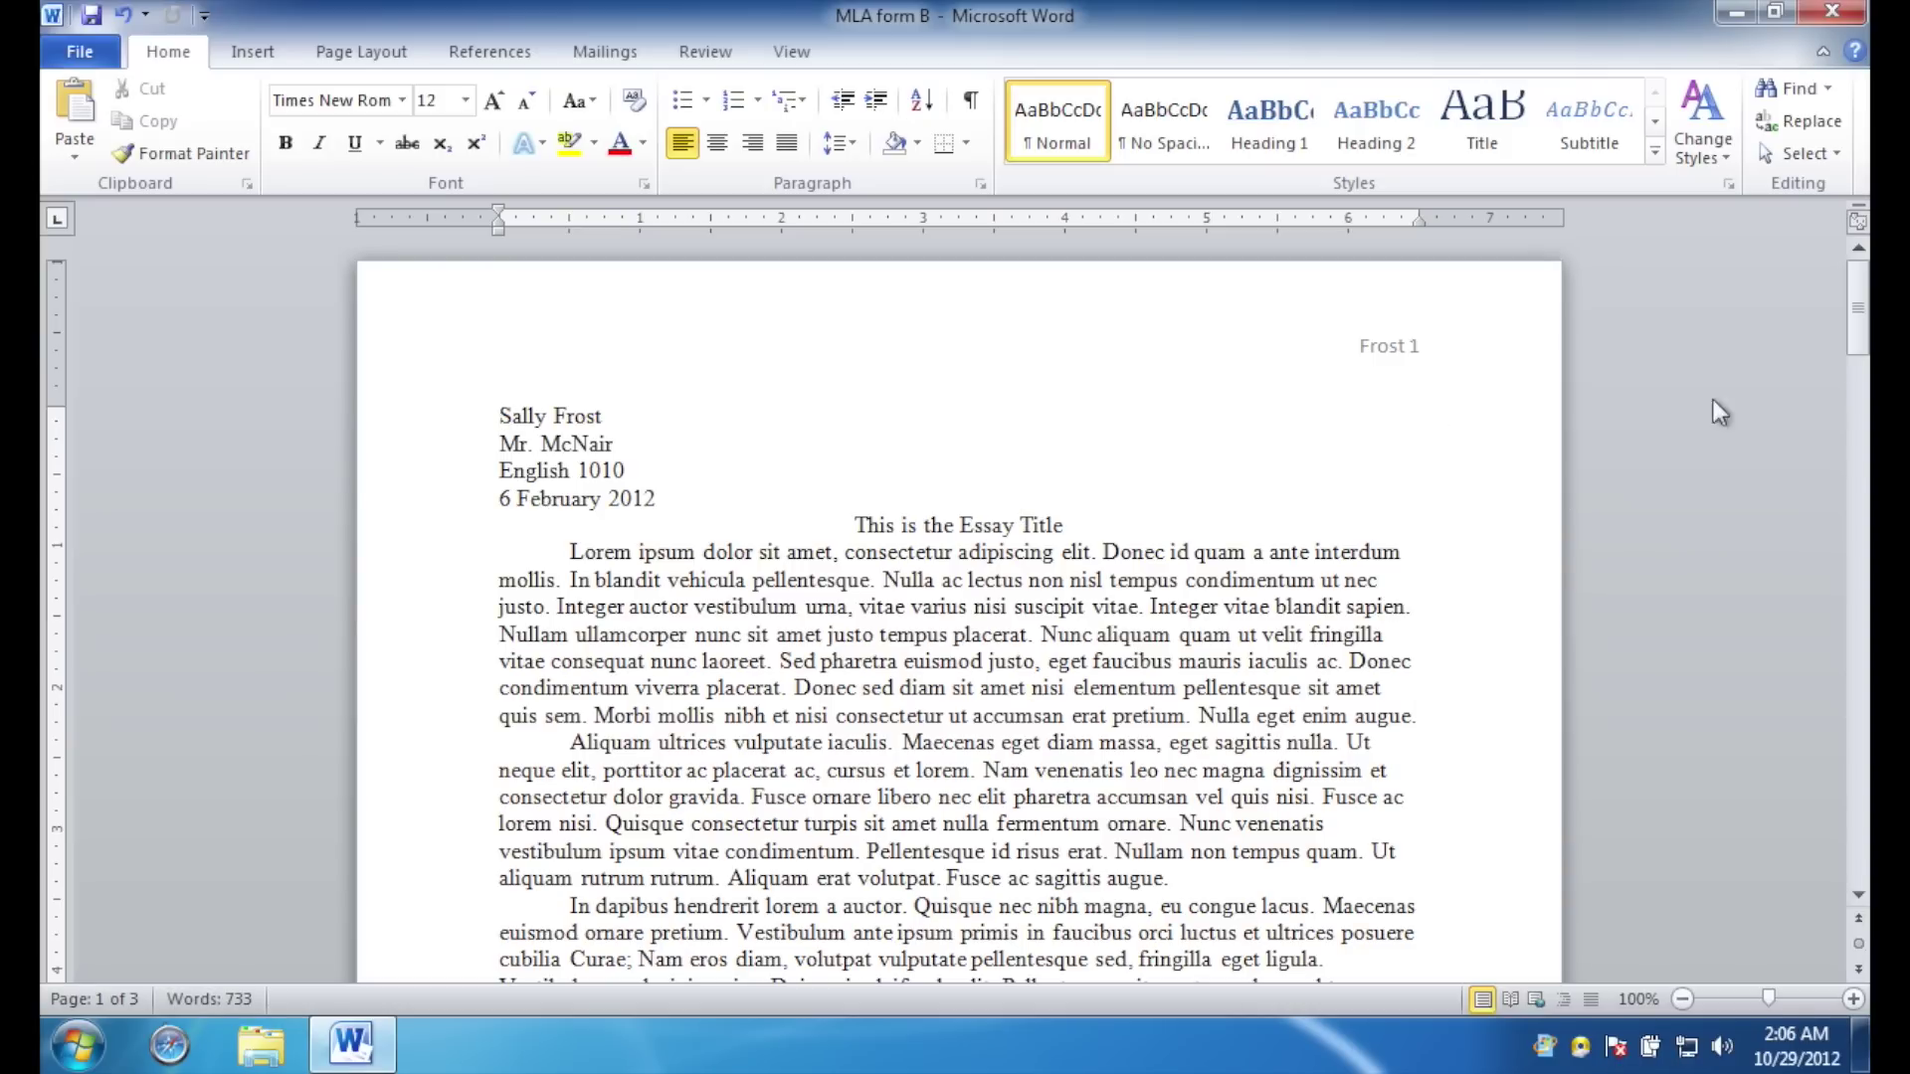
# Select all the essay text and set its line spacing to 2.0.
pyautogui.moveTo(1861, 311); pyautogui.dragTo(685, 629)
pyautogui.hotkey('ctrl', 'a')
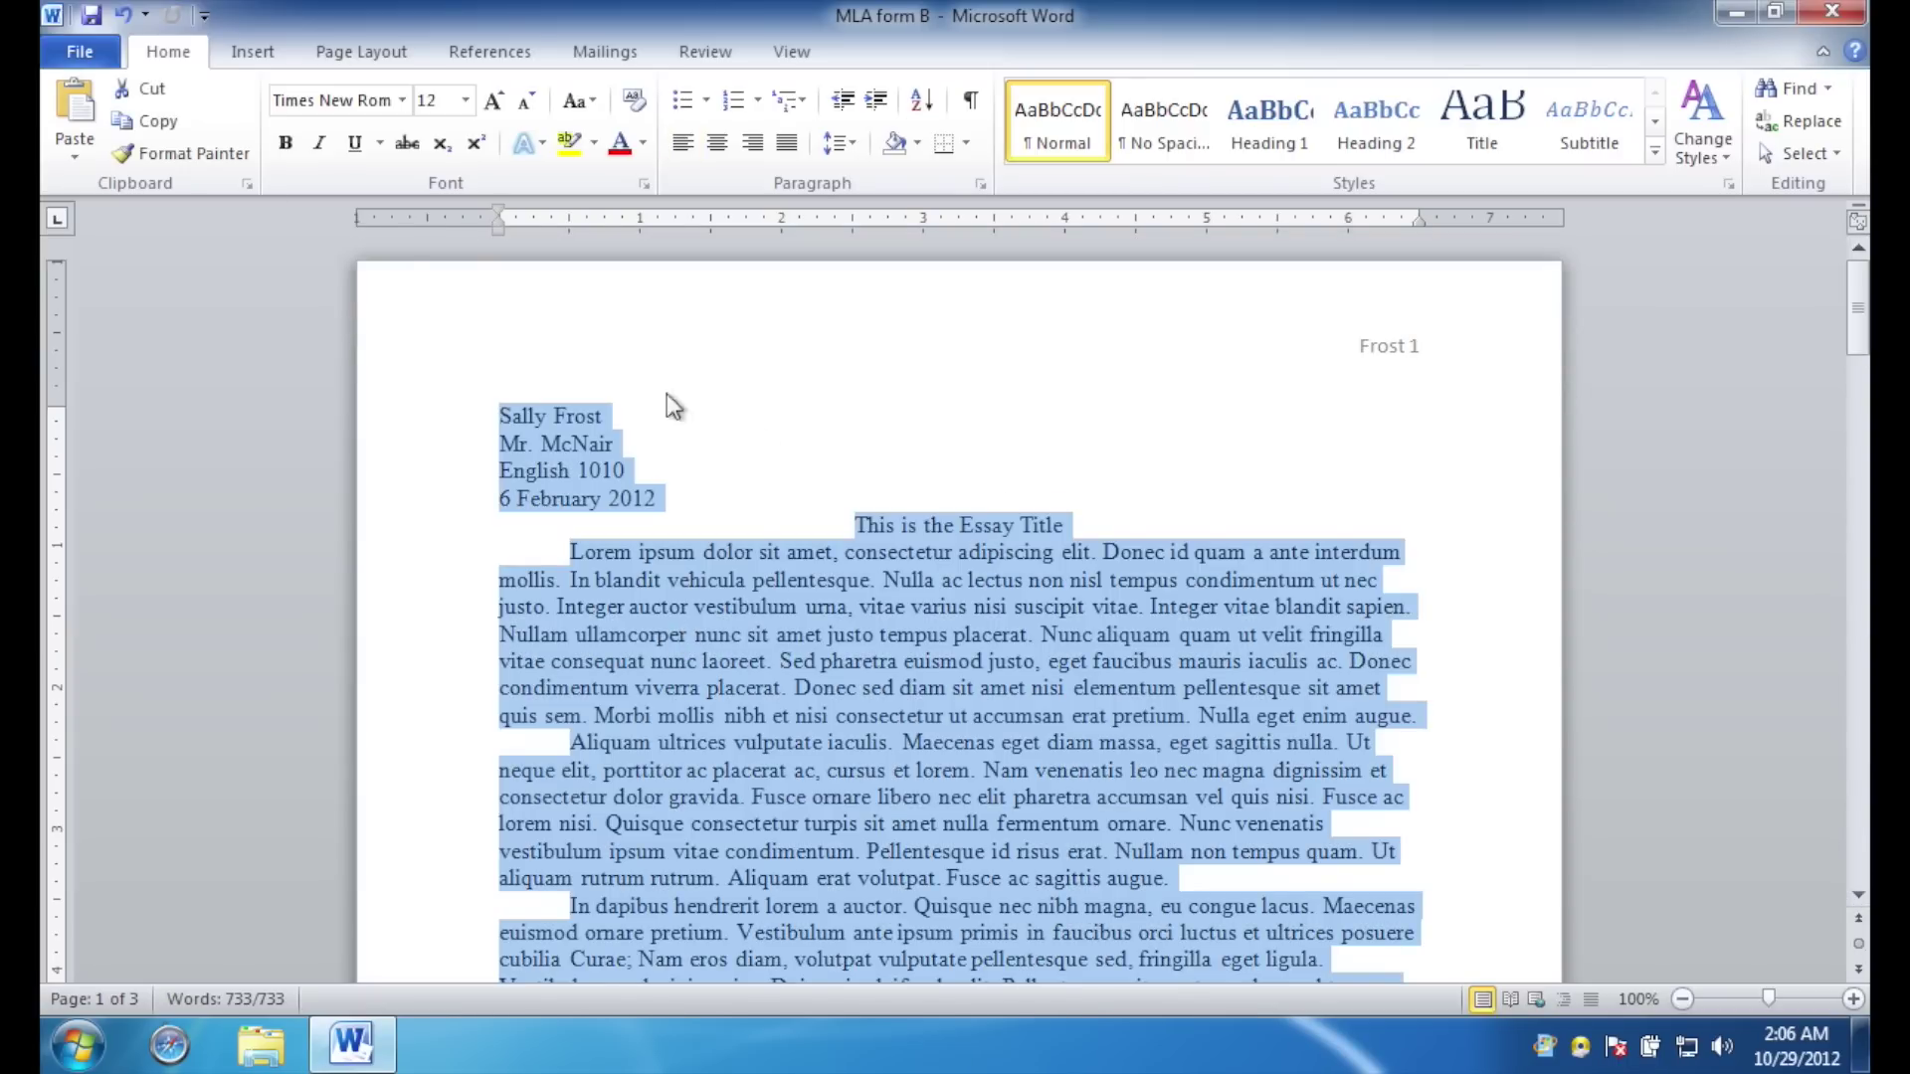
pyautogui.click(856, 142)
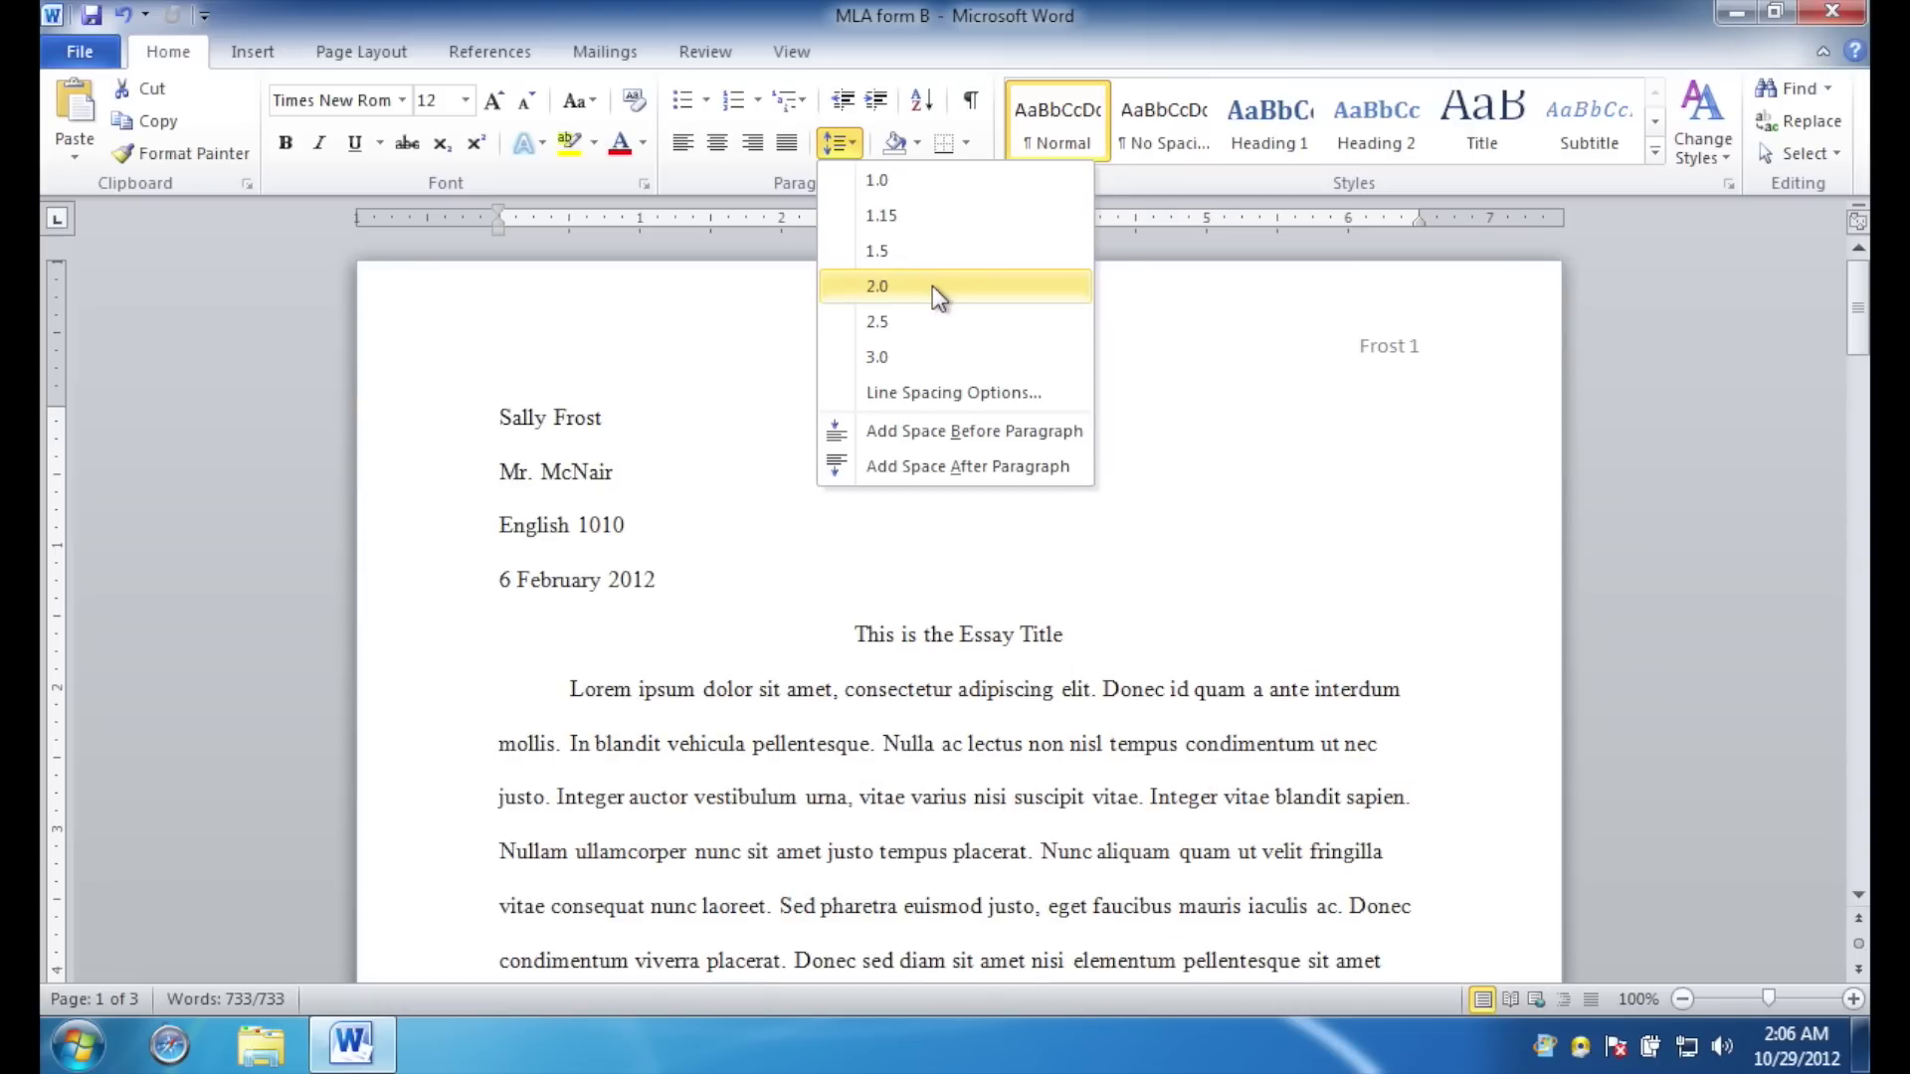
pyautogui.click(933, 287)
pyautogui.click(1065, 492)
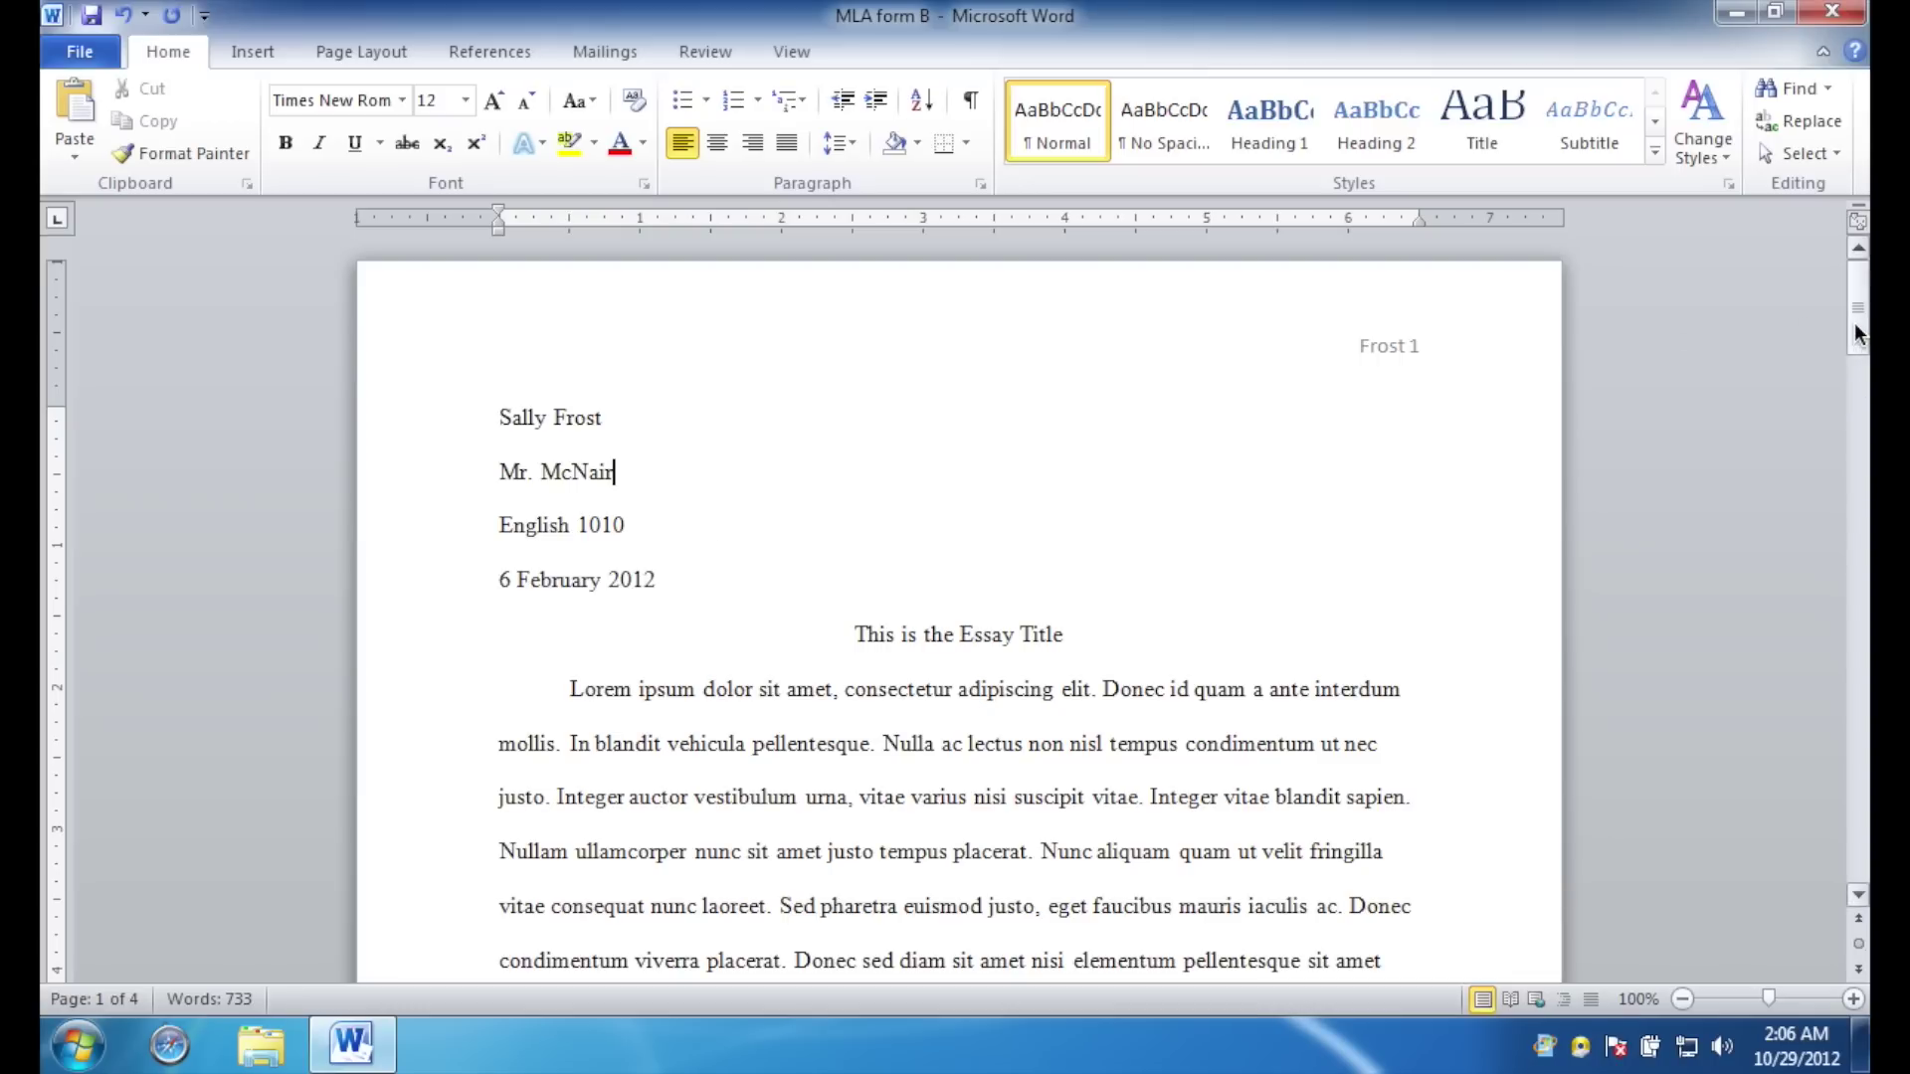
pyautogui.moveTo(1854, 323); pyautogui.dragTo(1864, 303)
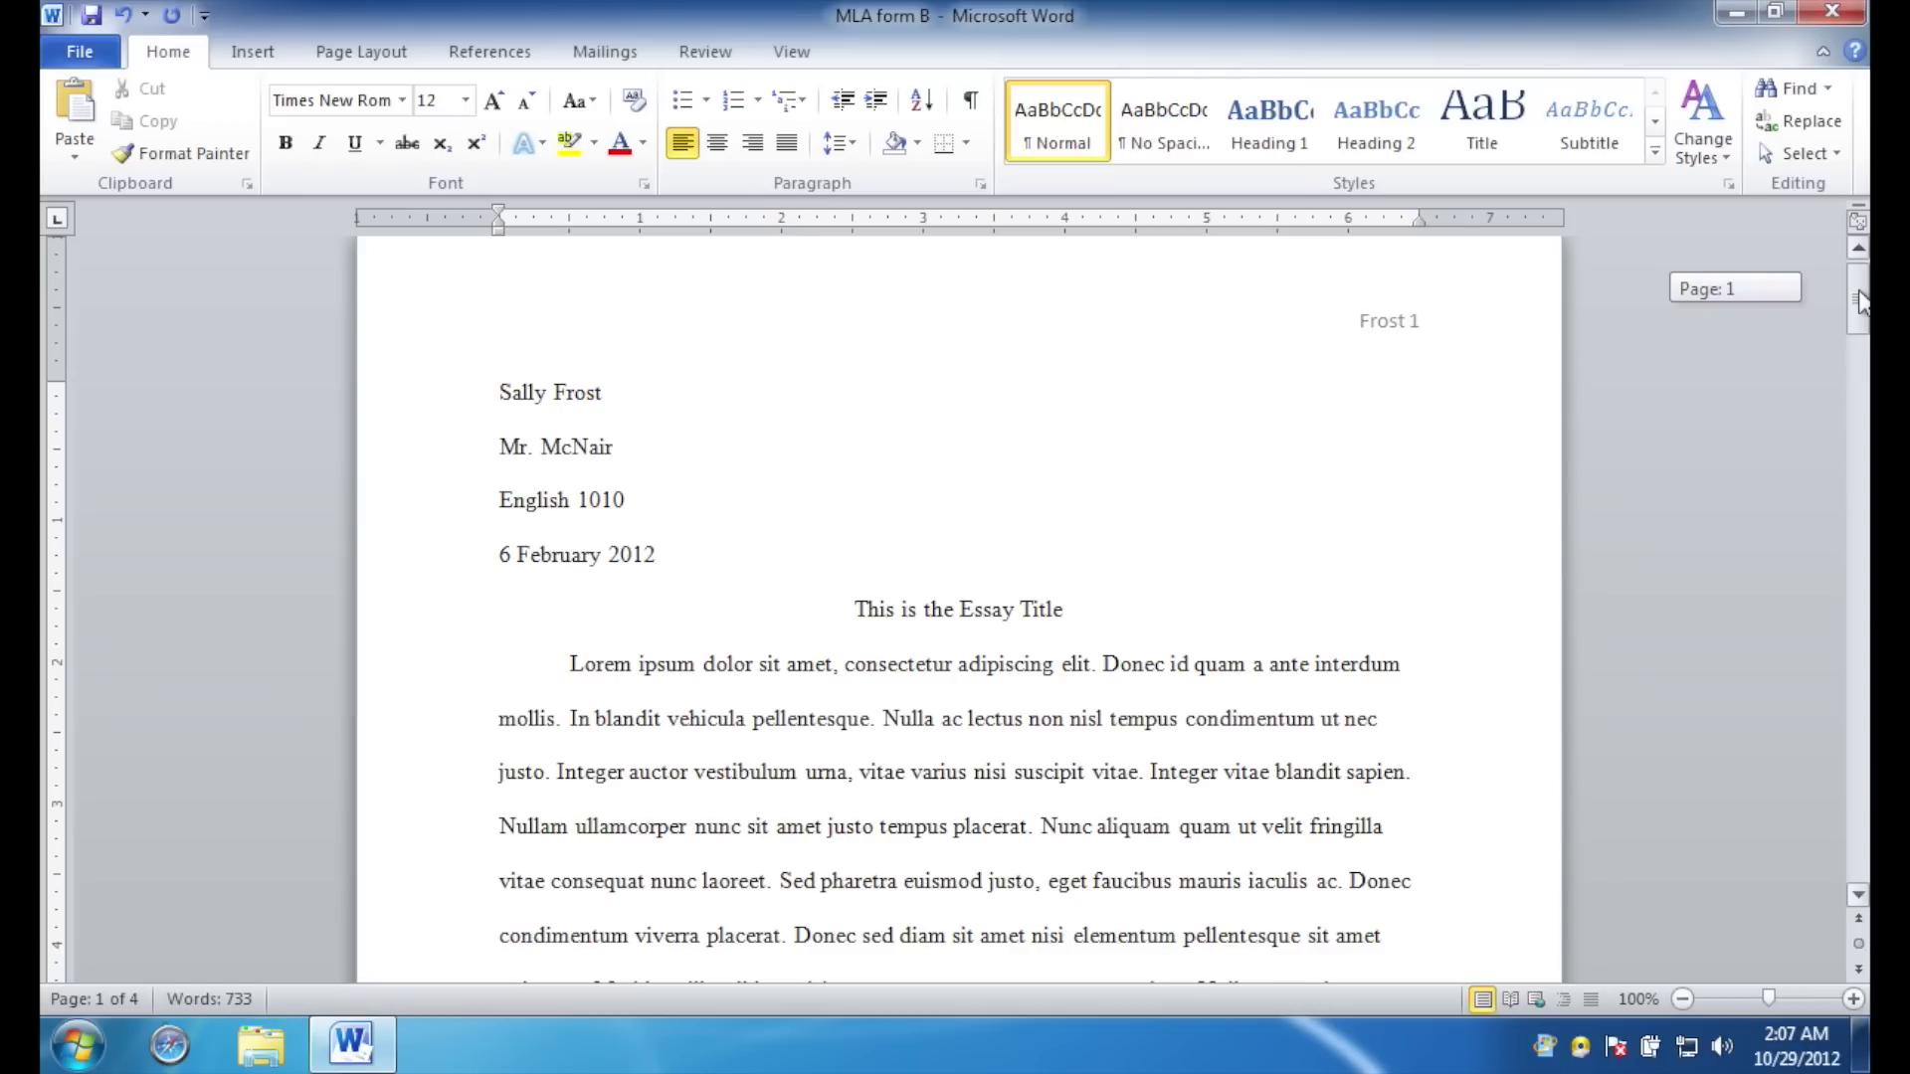
pyautogui.moveTo(1863, 304); pyautogui.dragTo(1858, 737)
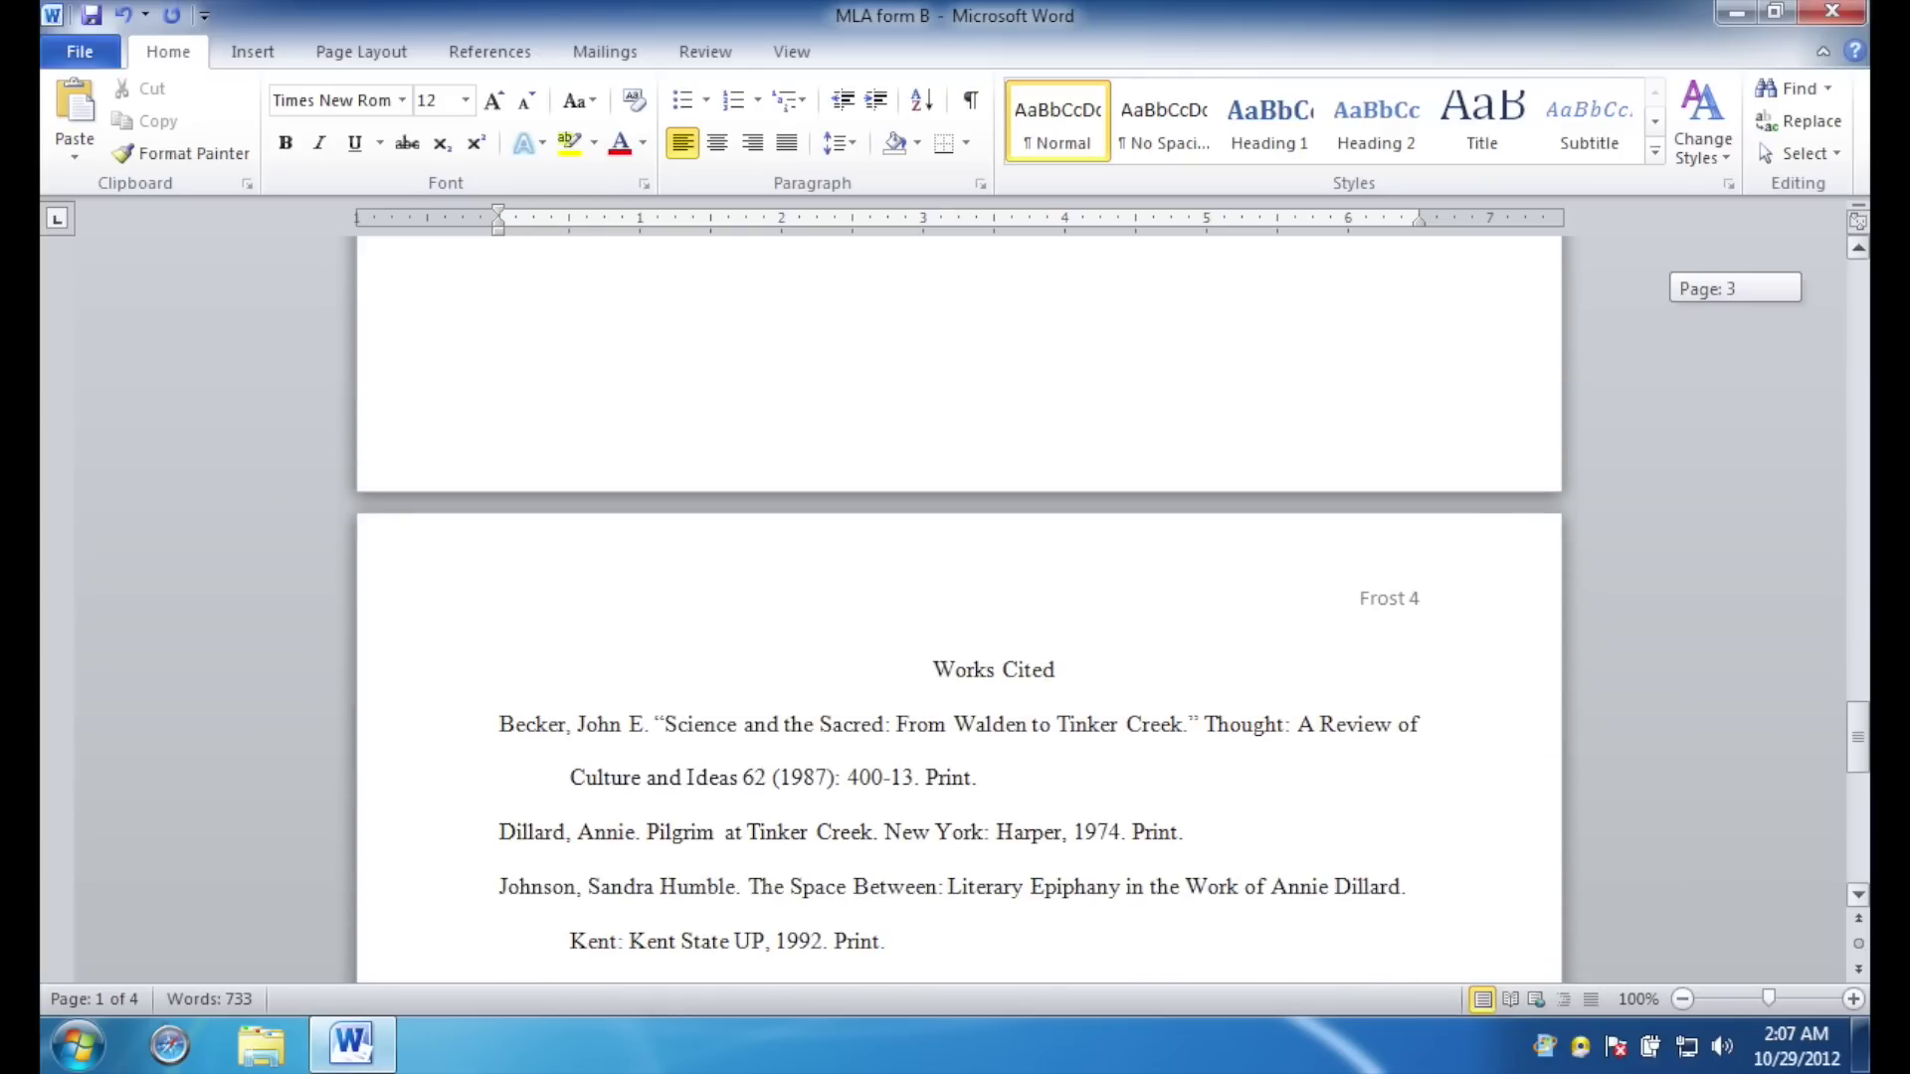
pyautogui.moveTo(1858, 738); pyautogui.dragTo(1858, 633)
pyautogui.click(1224, 567)
pyautogui.write('asdf')
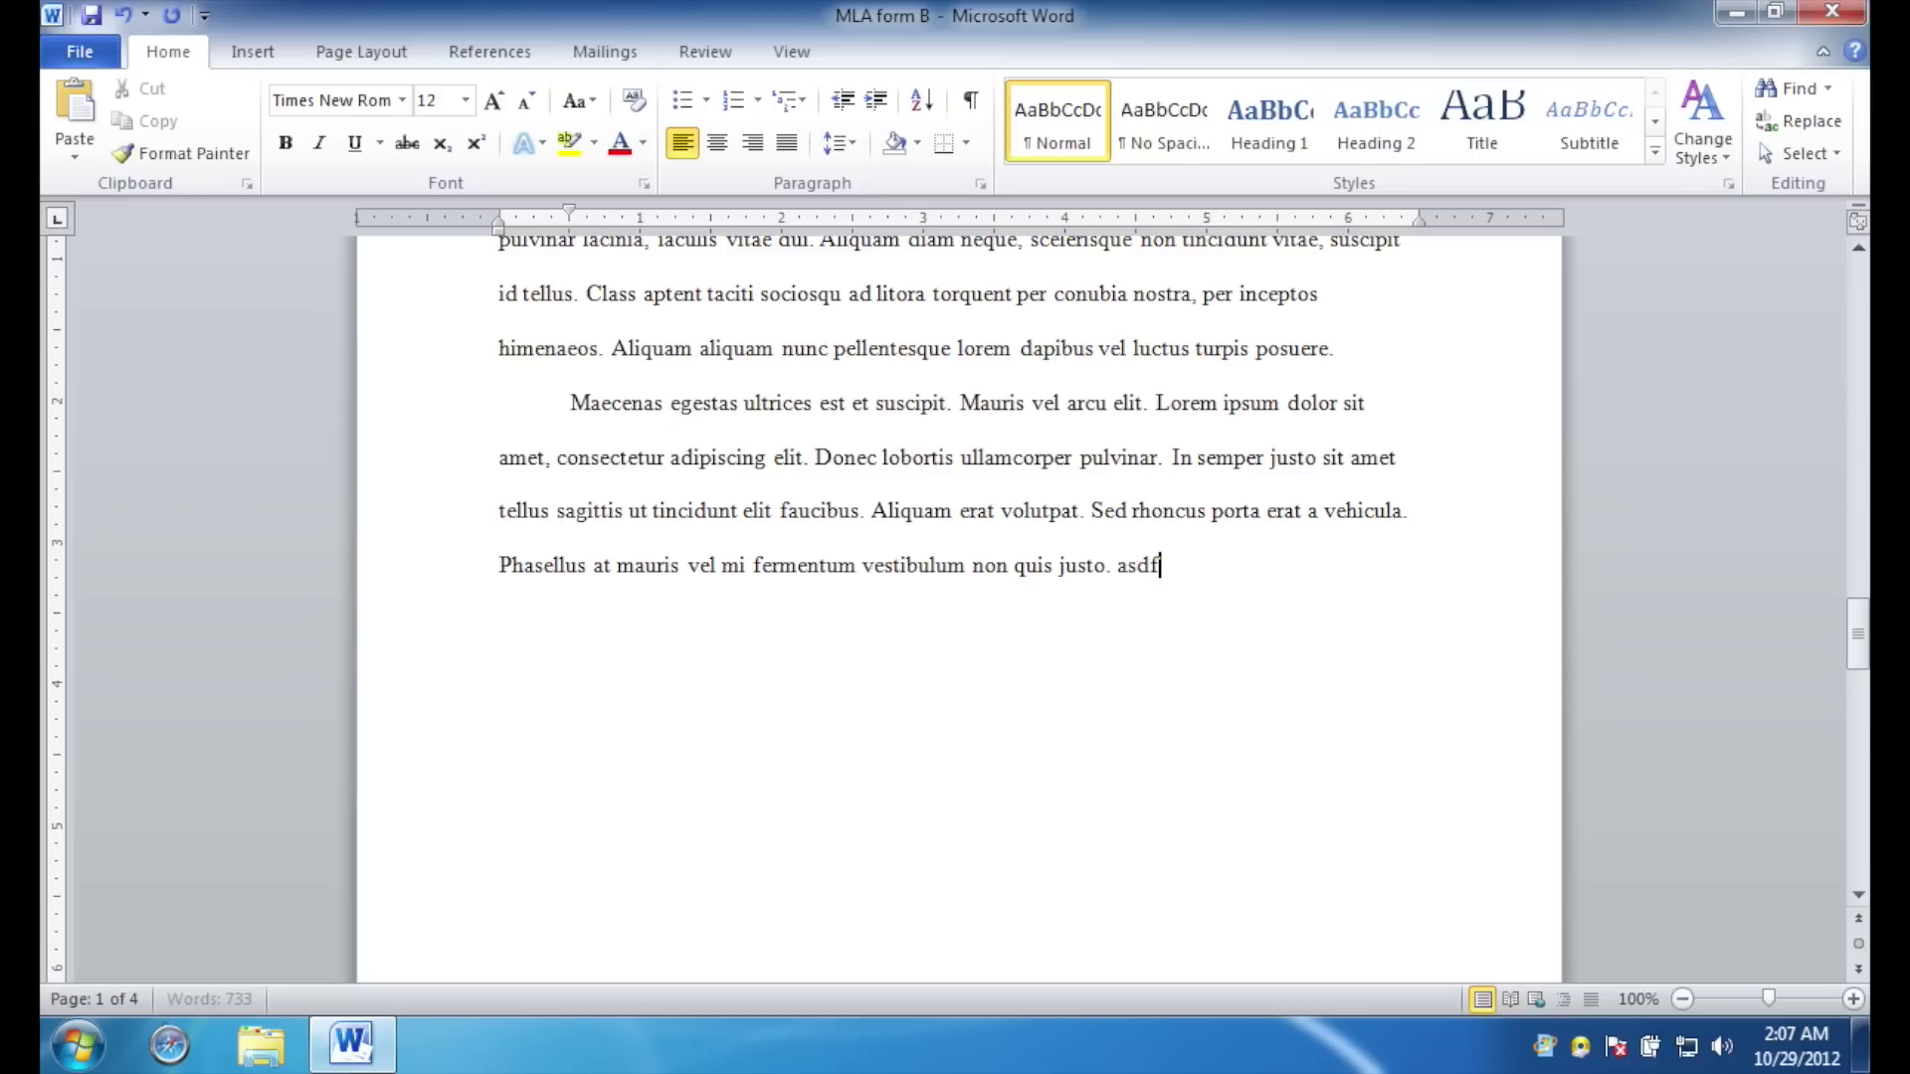
pyautogui.press('BackSpace')
pyautogui.press('BackSpace')
pyautogui.press('BackSpace')
pyautogui.press('BackSpace')
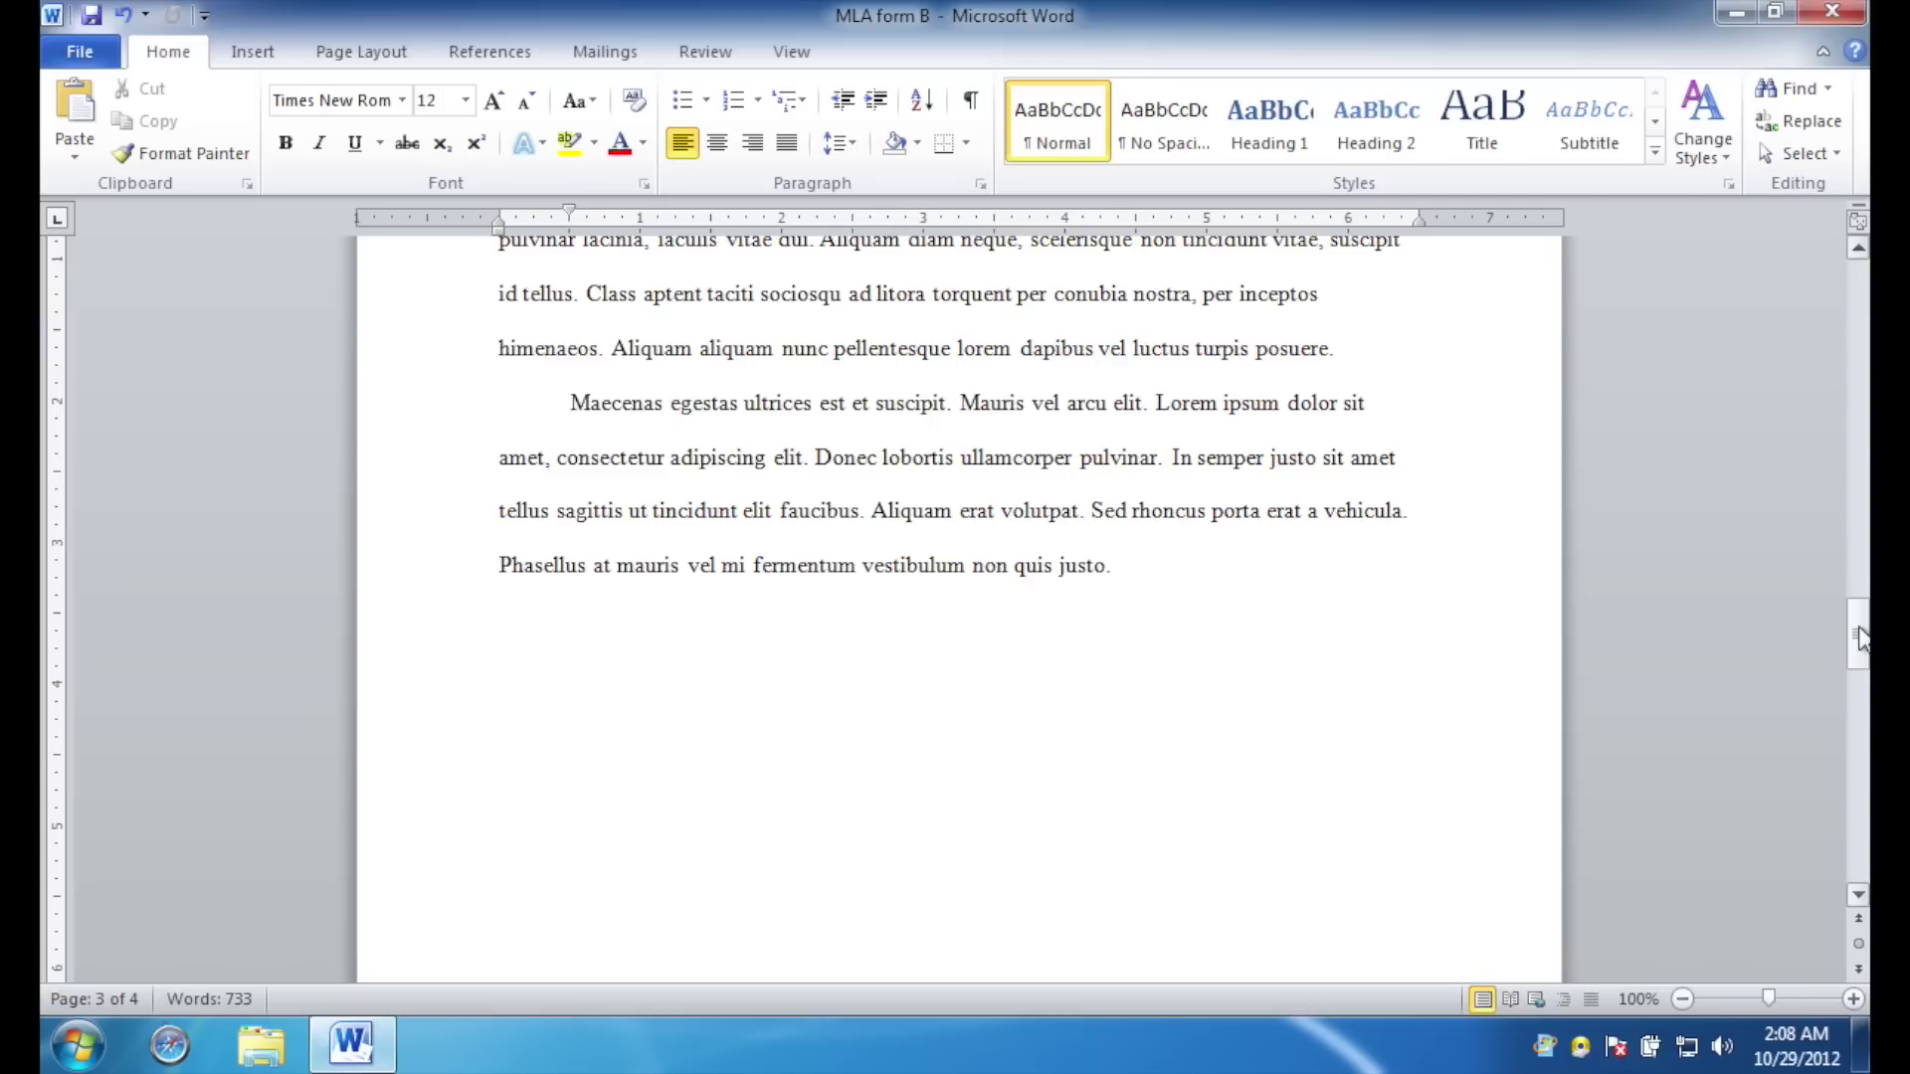
pyautogui.moveTo(1860, 637); pyautogui.dragTo(1852, 286)
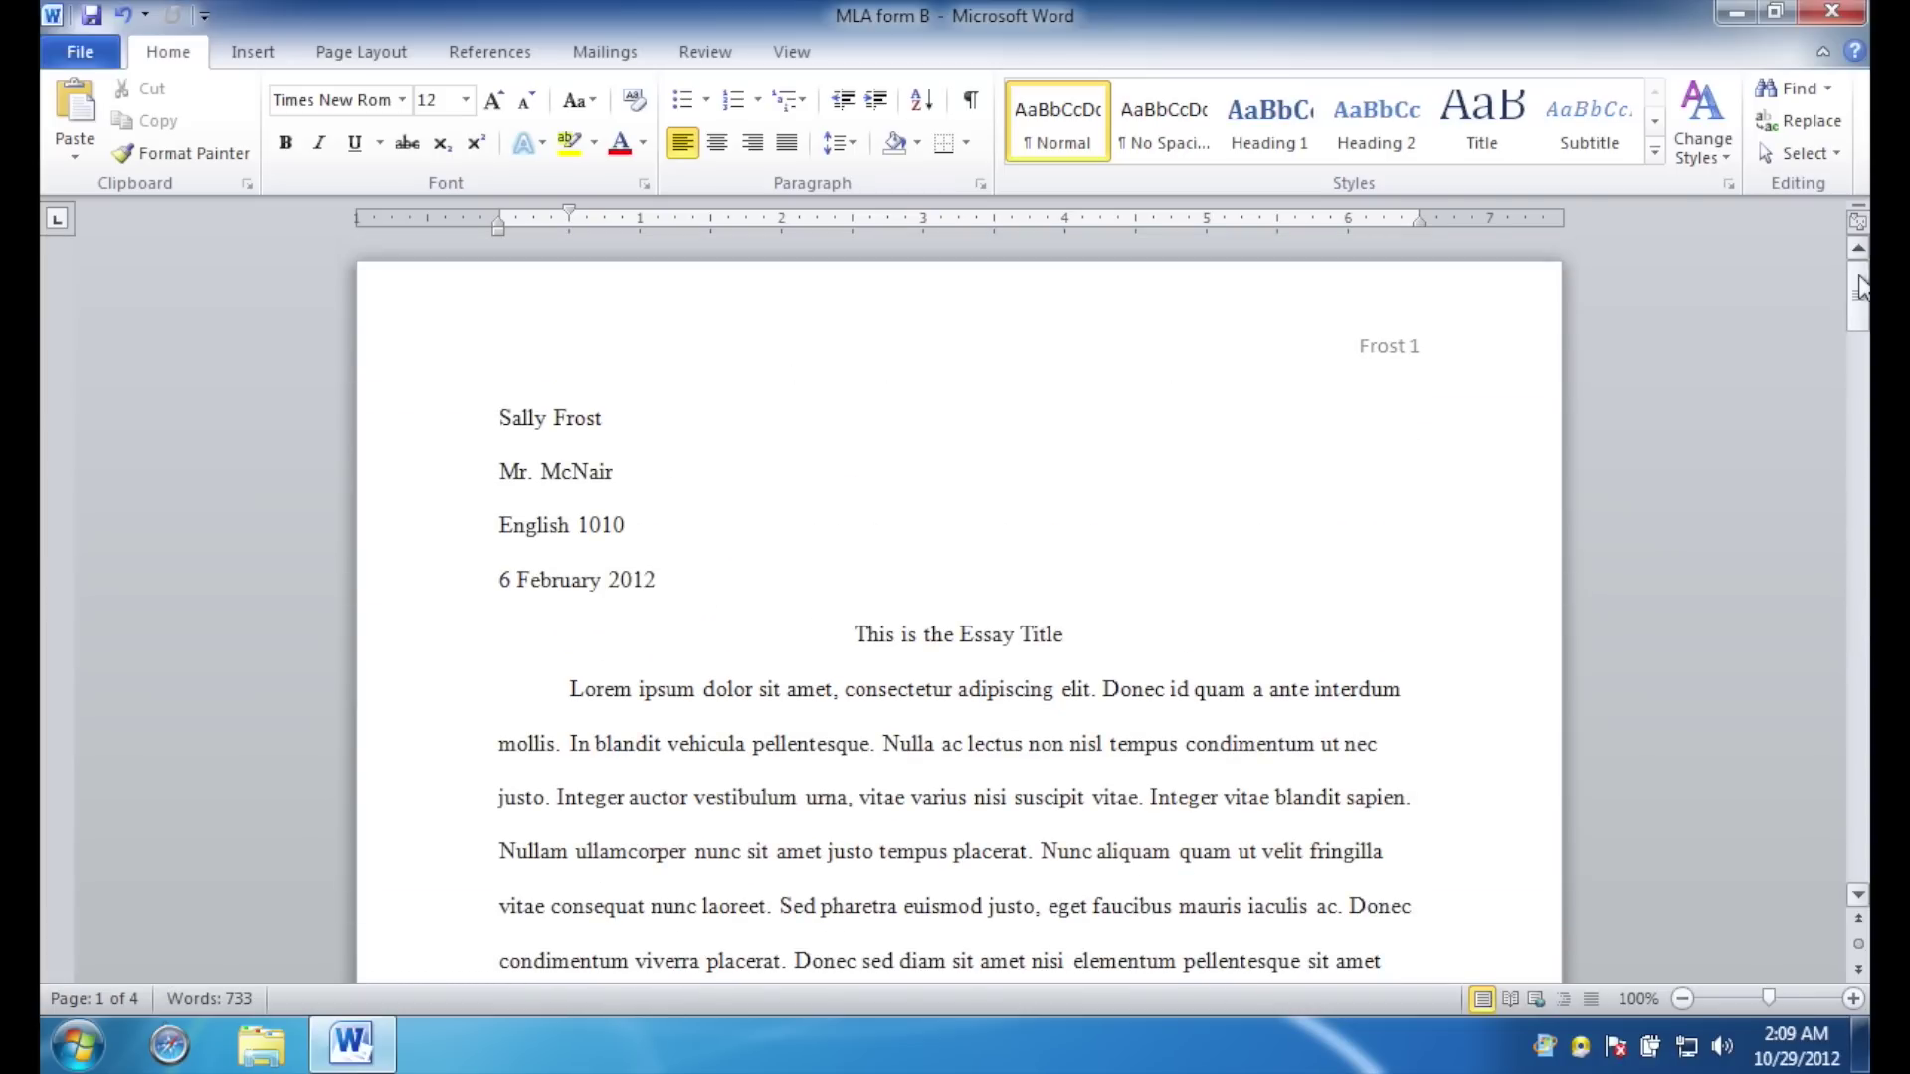